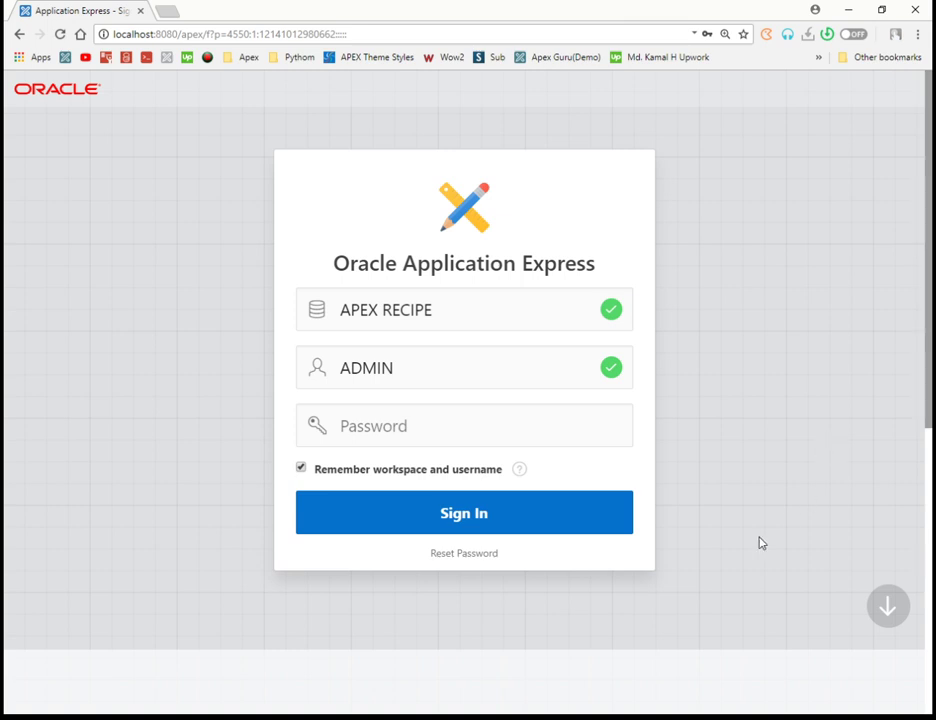
Step: Sign in to the APEX RECIPE workspace with the account password and open the Multi Language application in App Builder
click(418, 434)
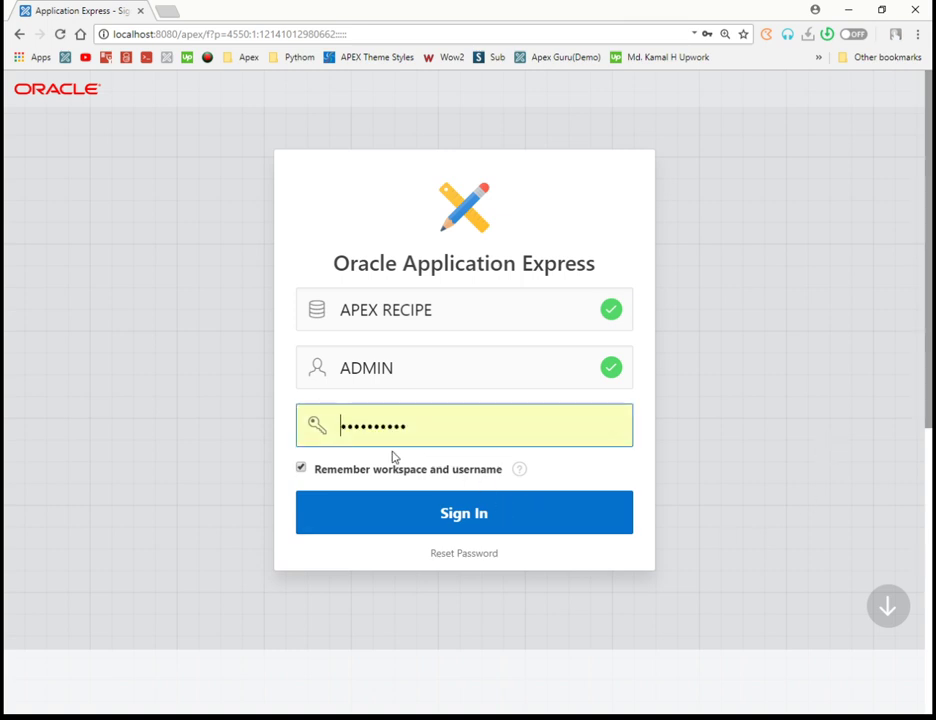
click(414, 506)
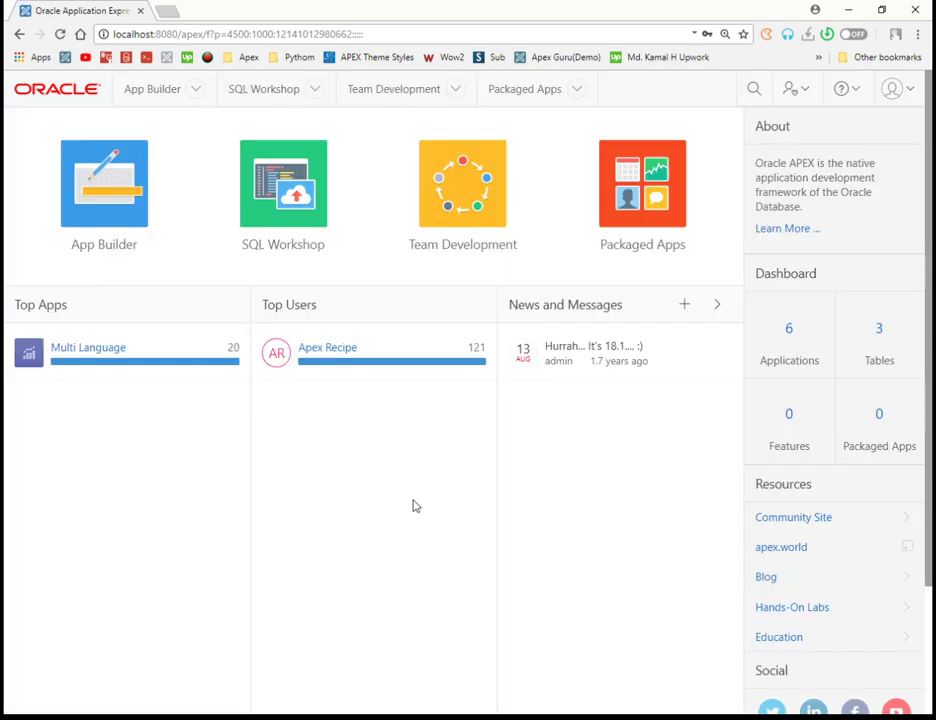
click(127, 217)
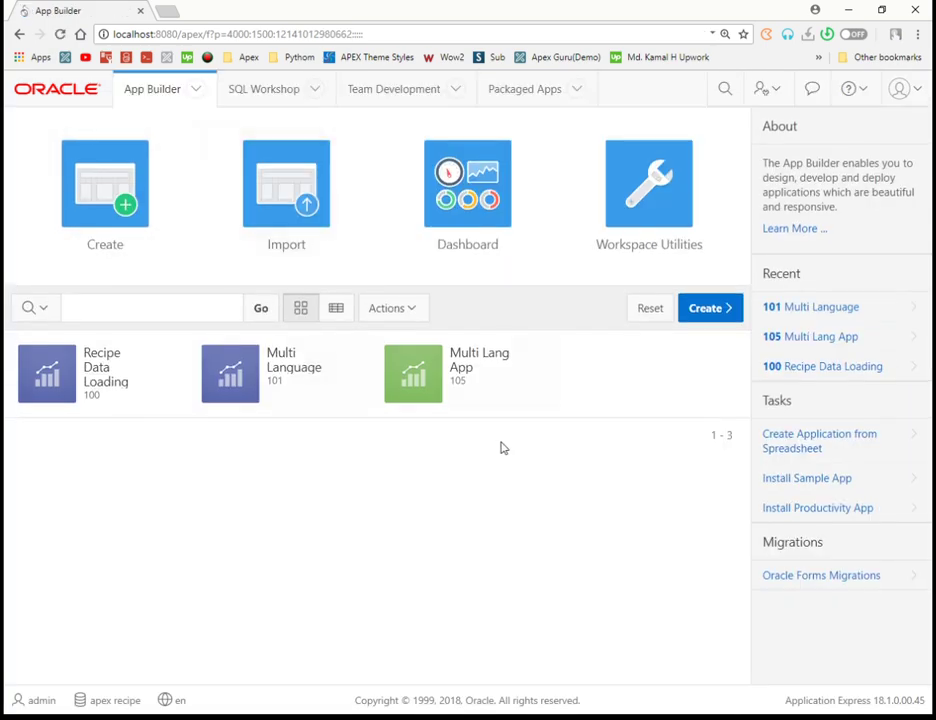
click(290, 378)
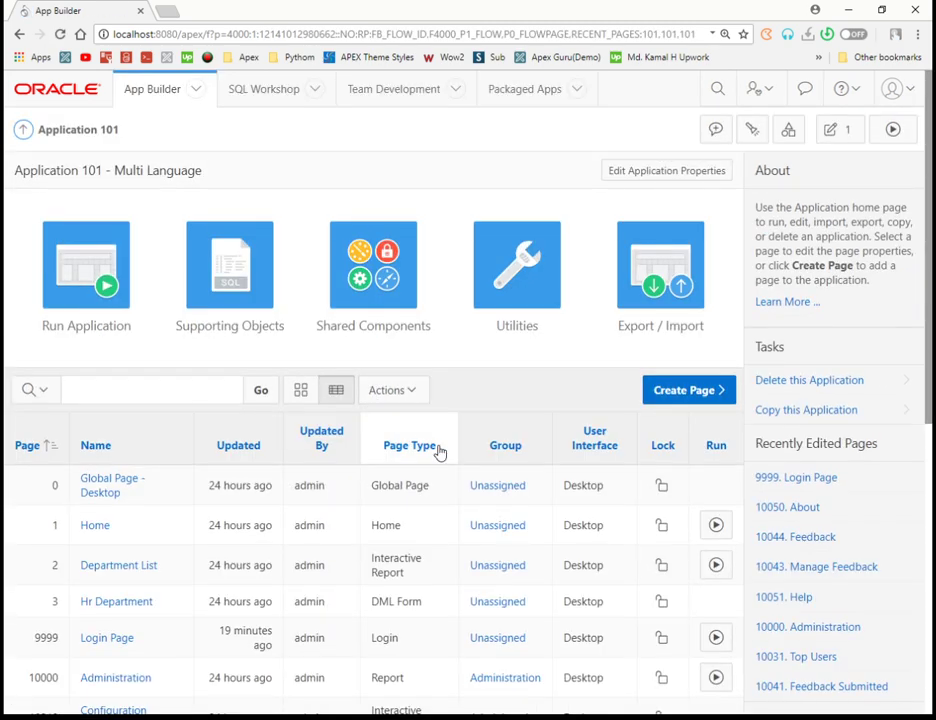
Step: Set Application Language Derived From to Session in the application's globalization attributes and apply the change
click(378, 299)
scroll(487, 445, down, 1)
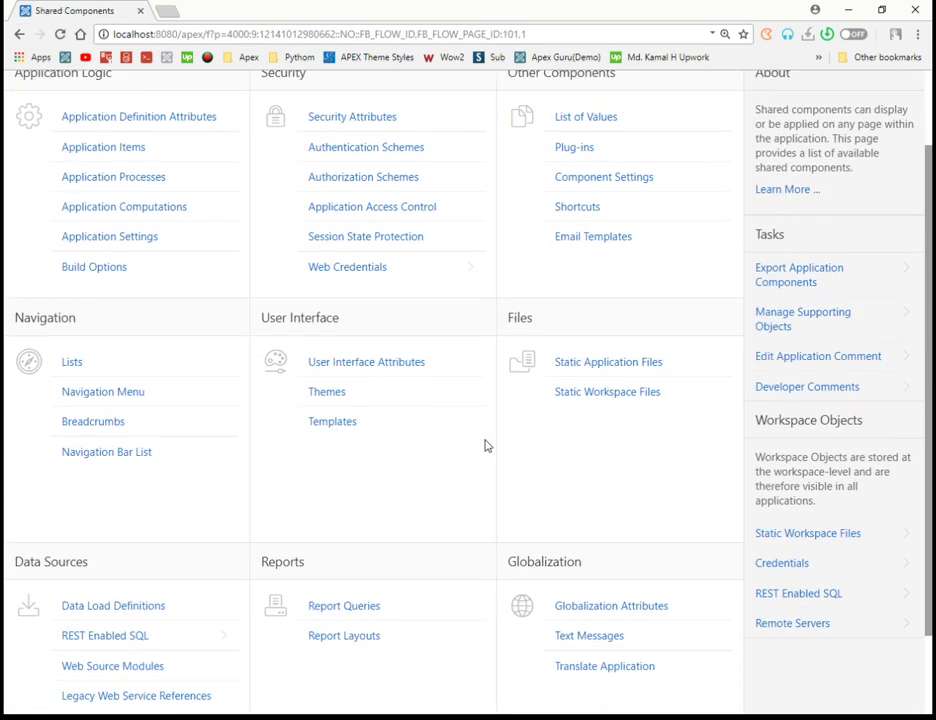
scroll(485, 445, down, 1)
click(610, 505)
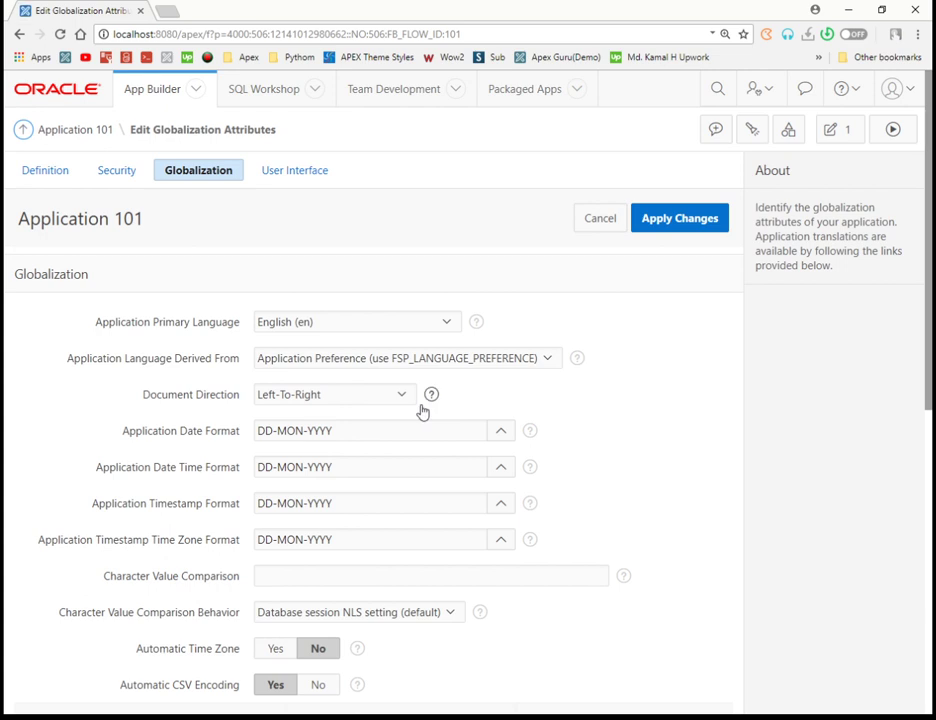
click(355, 359)
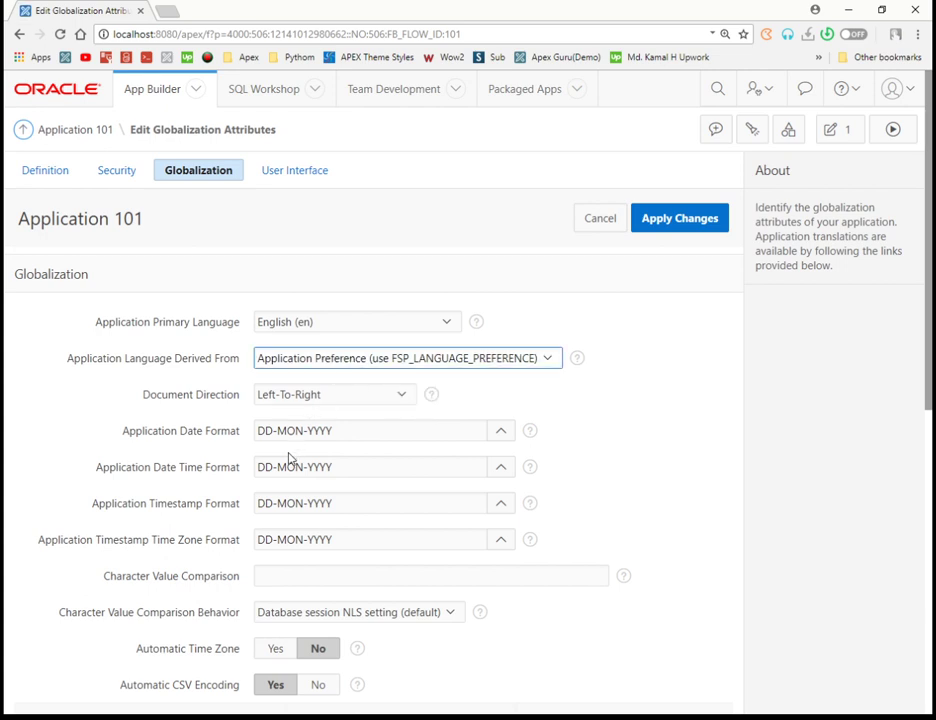
key(s)
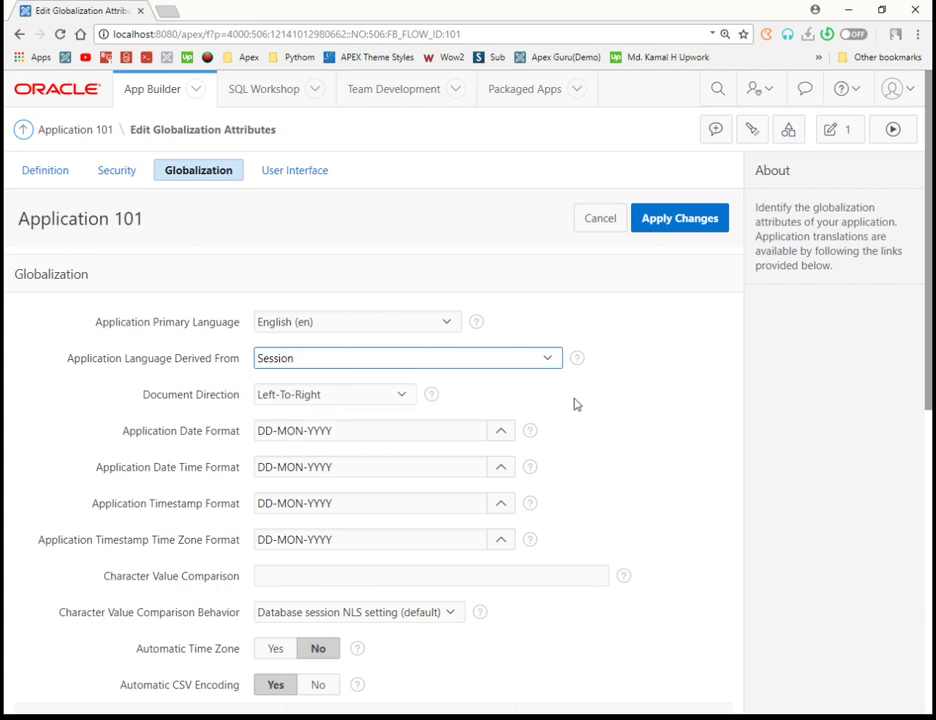
click(667, 226)
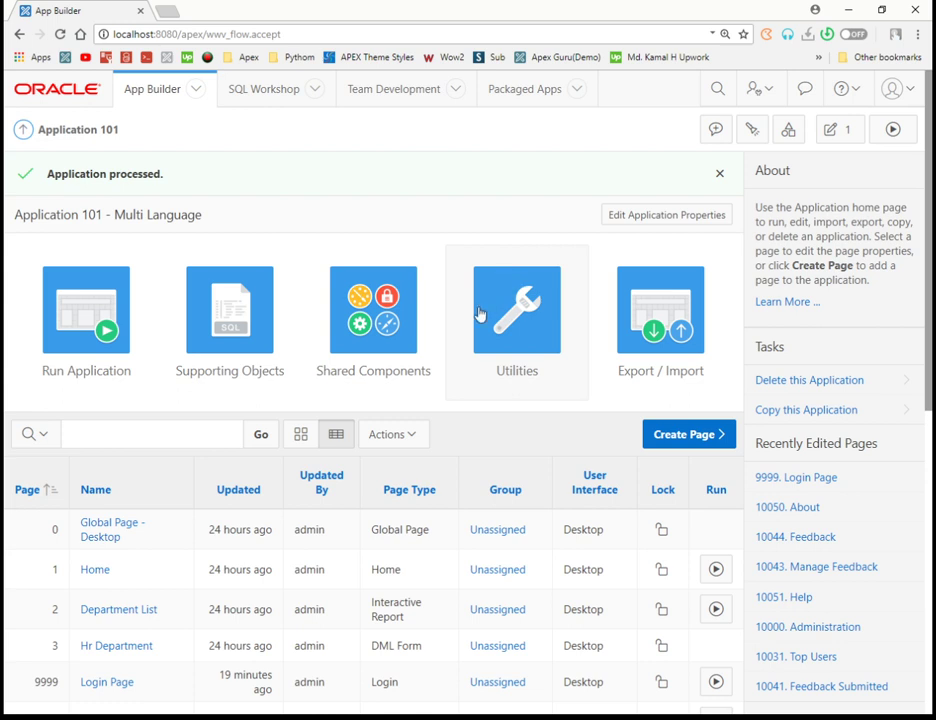
Step: Open the application's language mappings through the Translate Application shared component
click(380, 333)
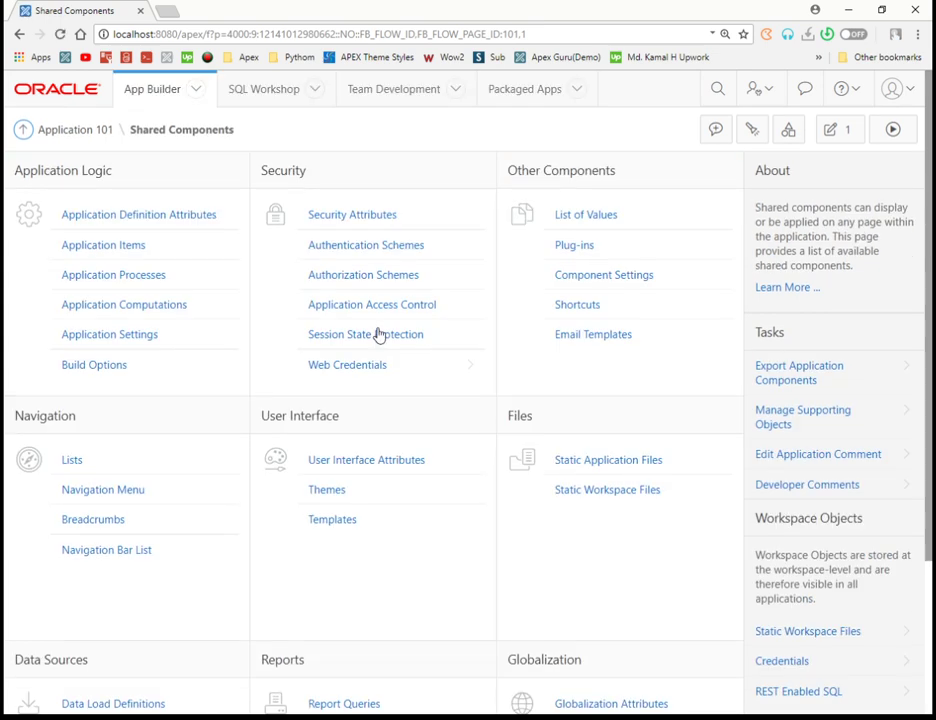
scroll(420, 360, down, 2)
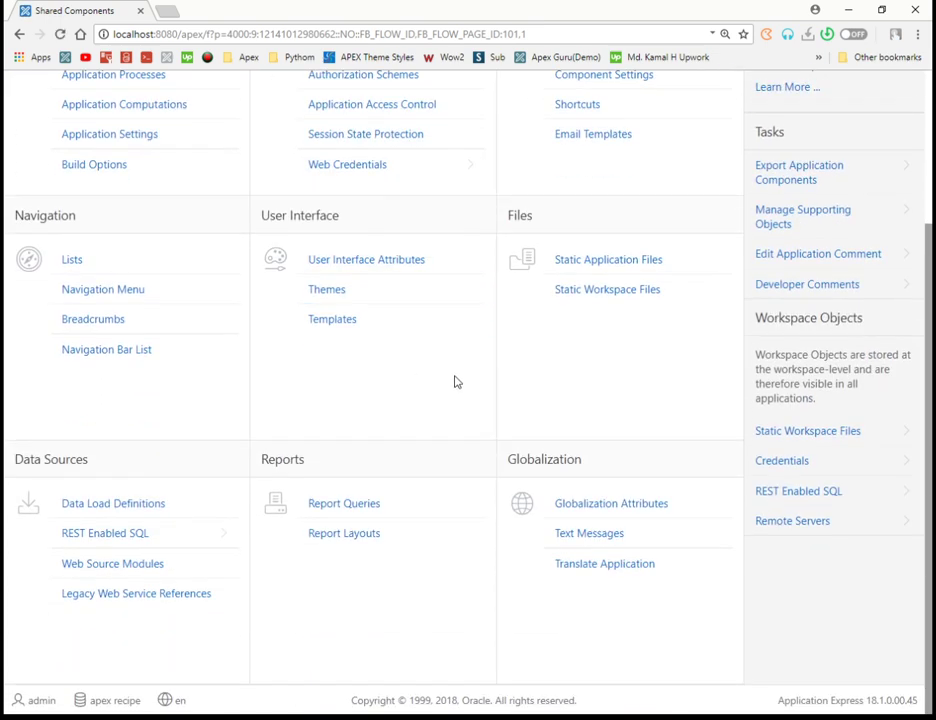
click(622, 575)
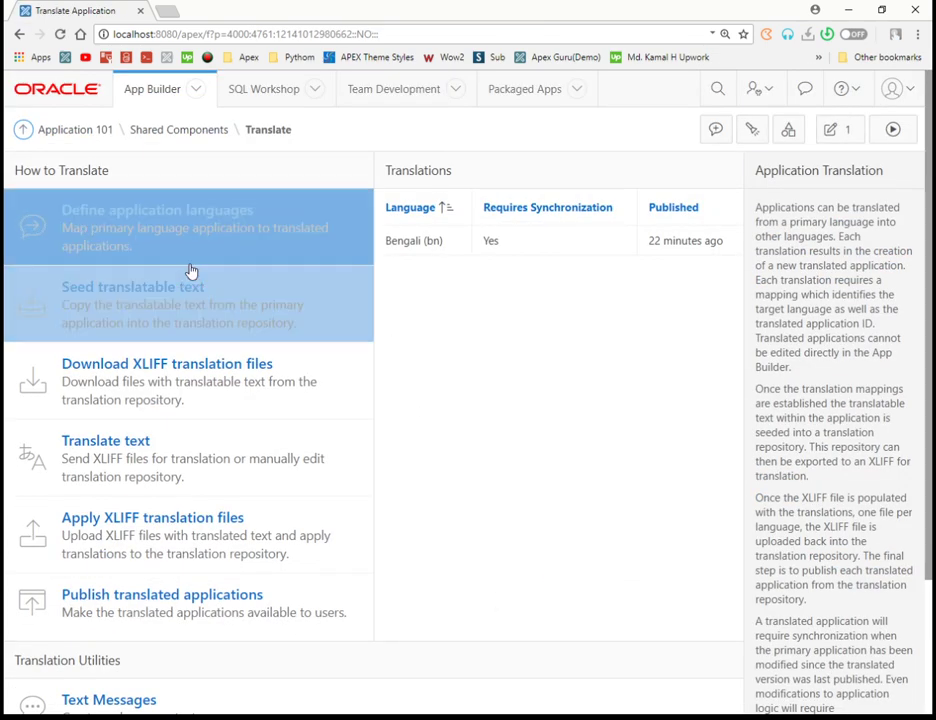
click(192, 232)
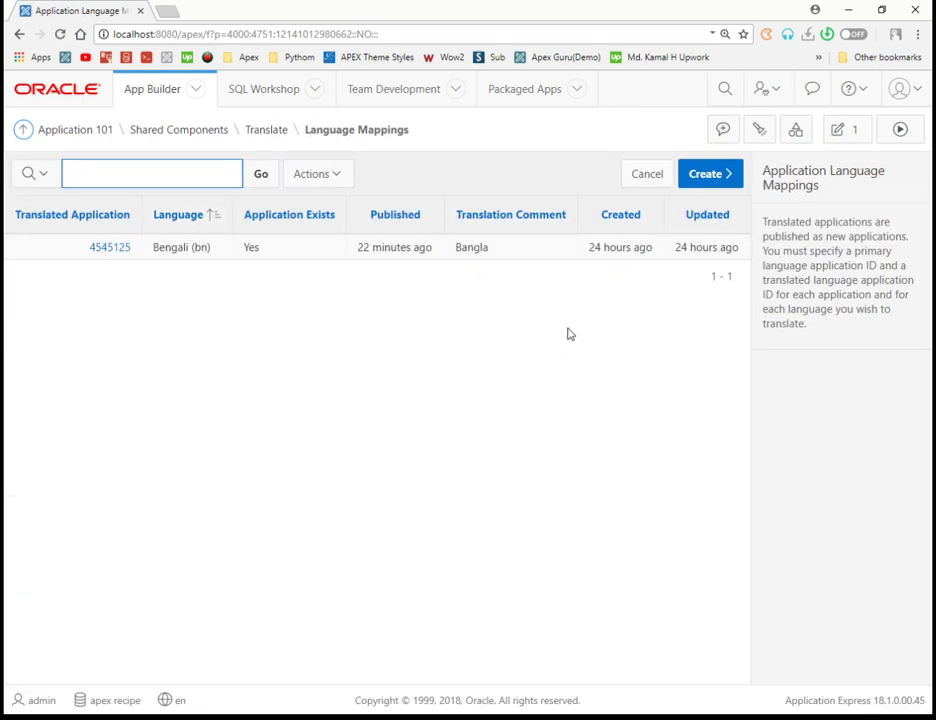
Step: Create a language mapping with translation application 451245, language Hindi (hi) and the comment "Hindi"
click(697, 176)
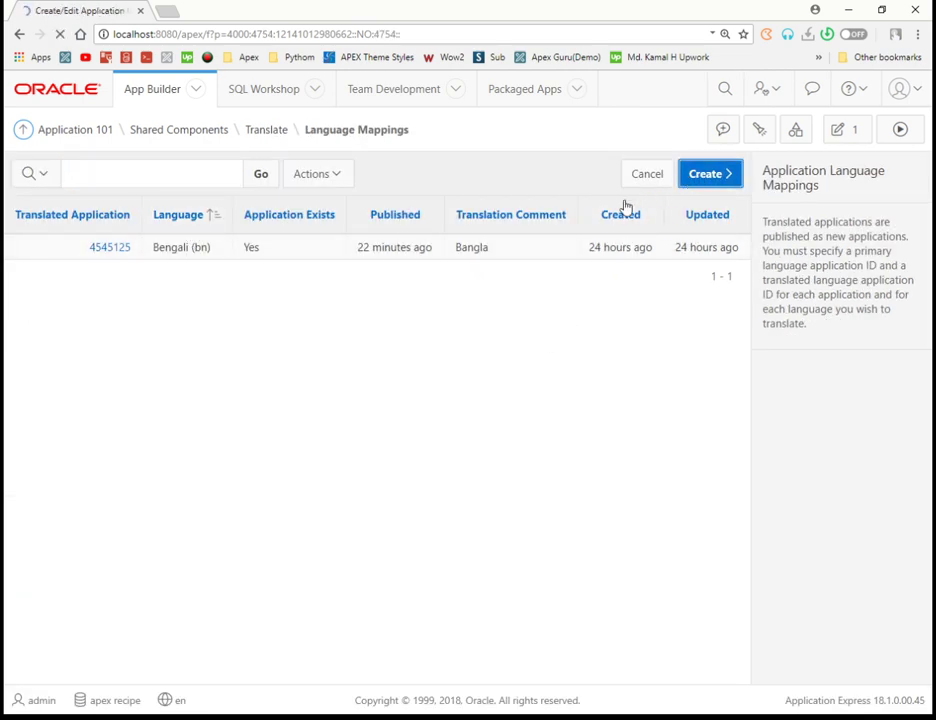
text(451245)
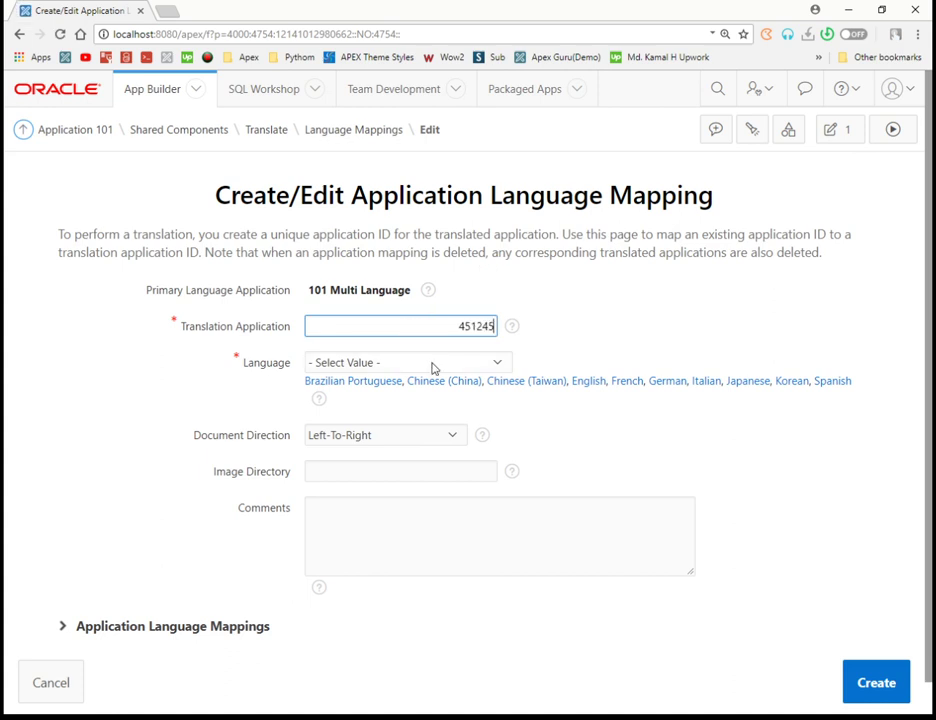
key(Tab)
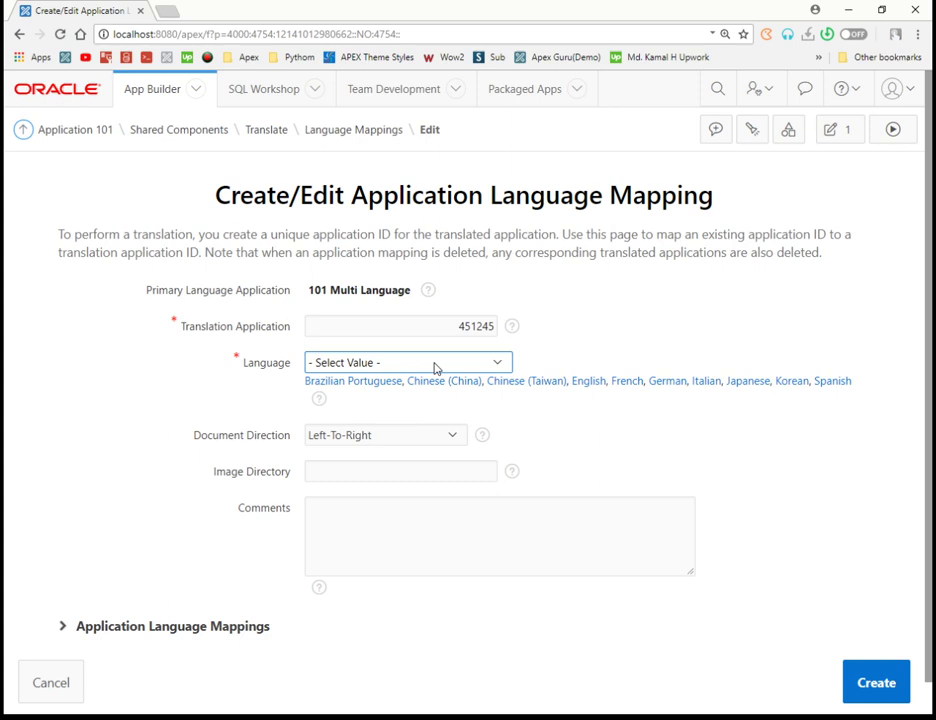
key(h)
key(i)
click(359, 515)
text(Hindi)
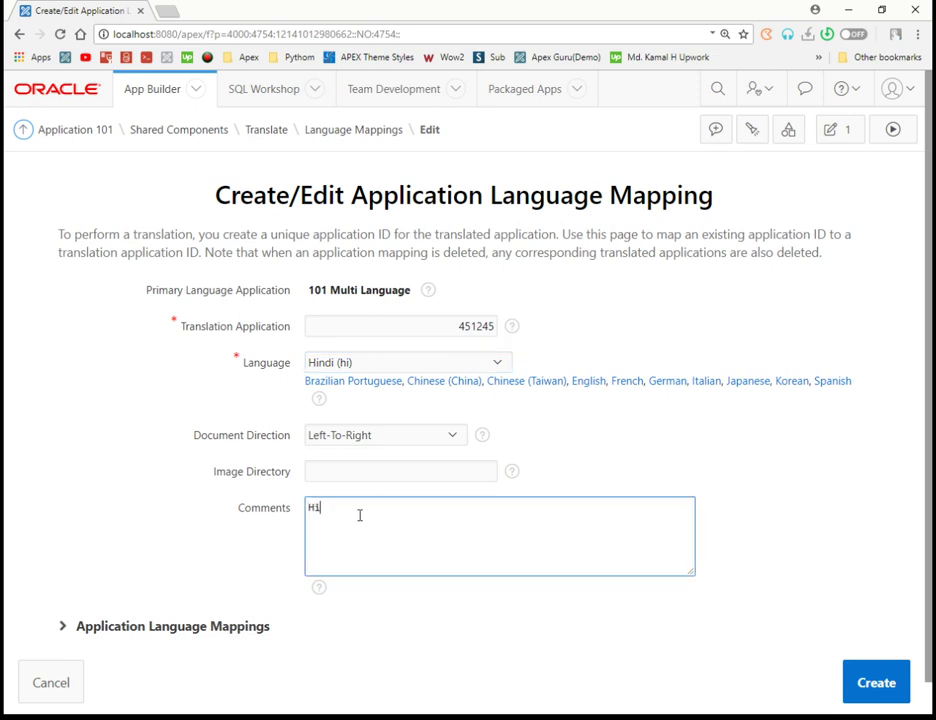
click(856, 682)
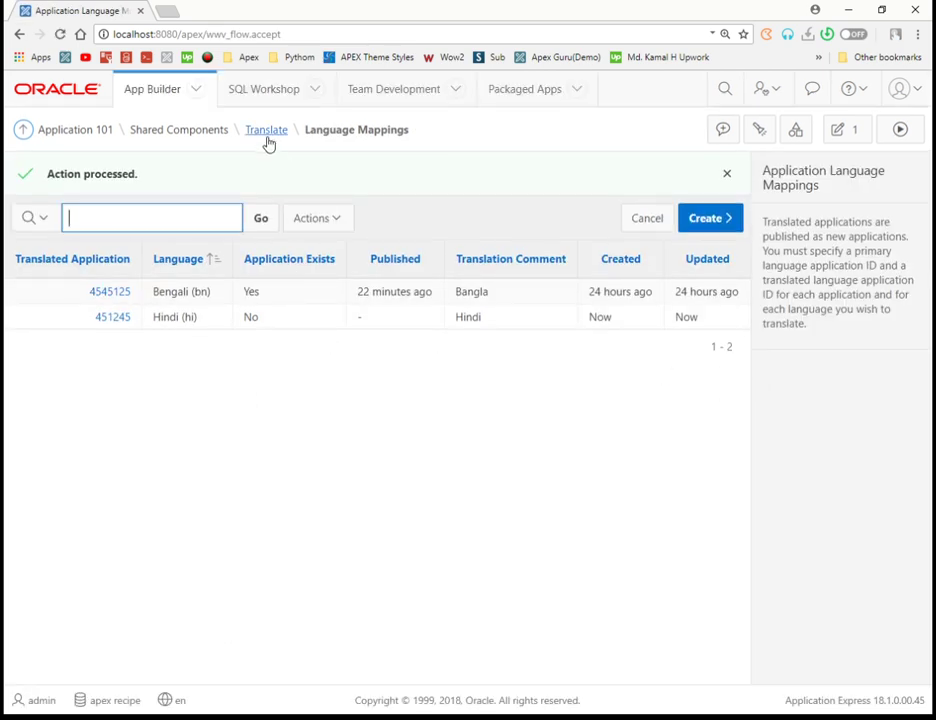
Step: Seed the translatable text for both the Bengali and Hindi translated applications
click(267, 143)
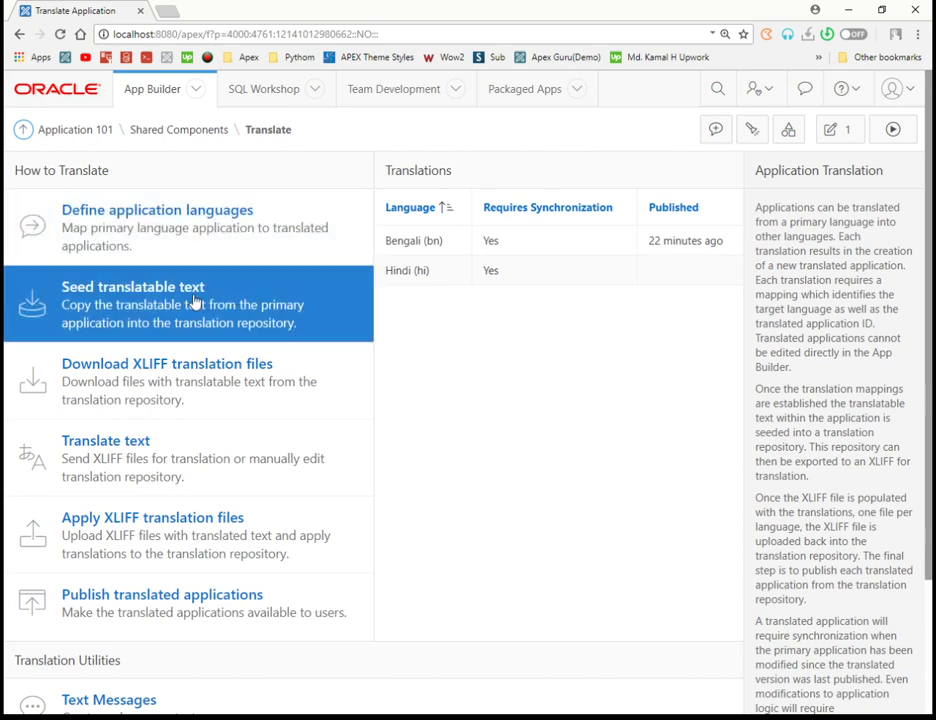
click(196, 300)
click(21, 228)
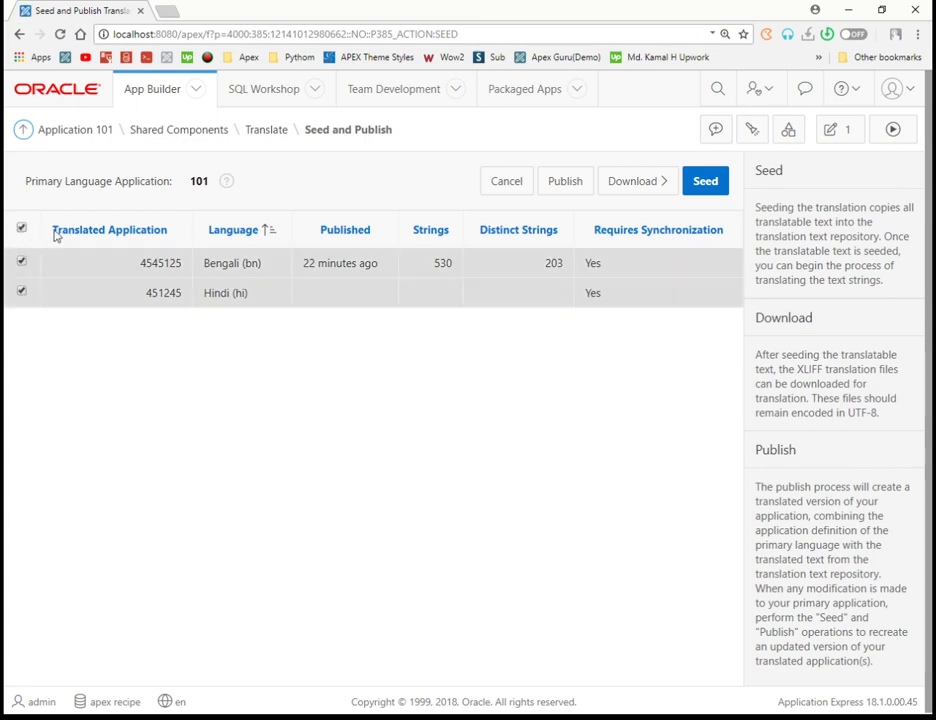
click(708, 183)
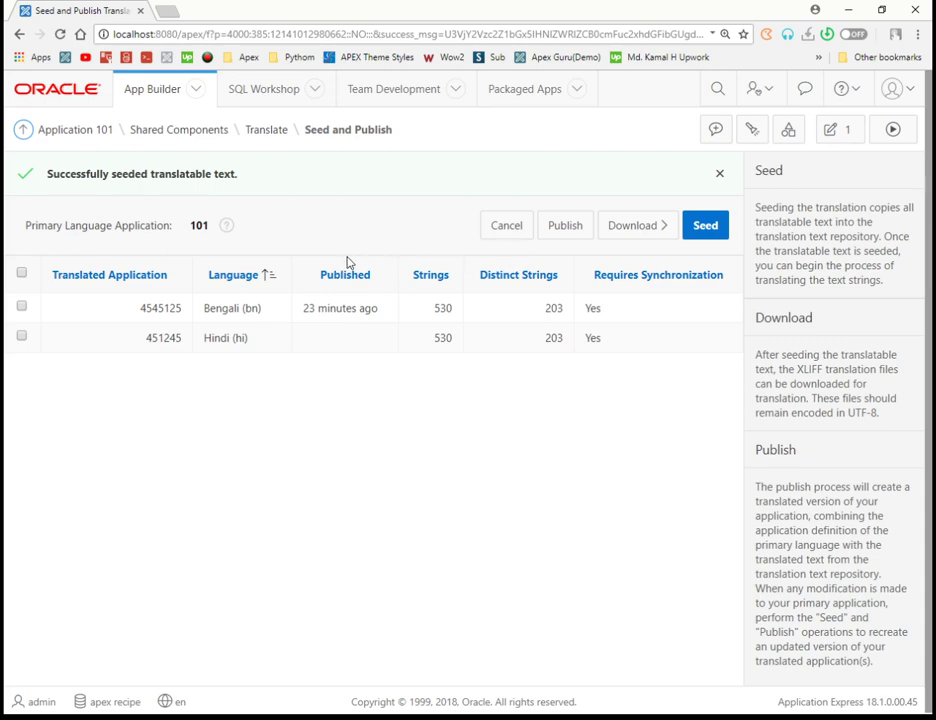
Step: Open the Translation Repository and filter its rows by "home"
click(271, 137)
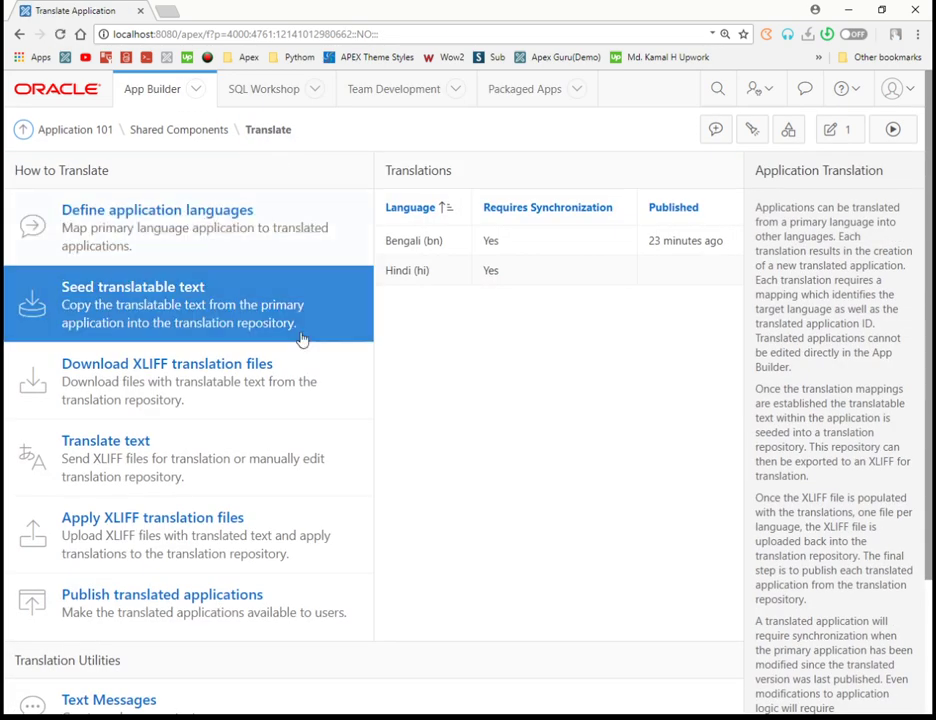
scroll(251, 507, down, 2)
click(177, 660)
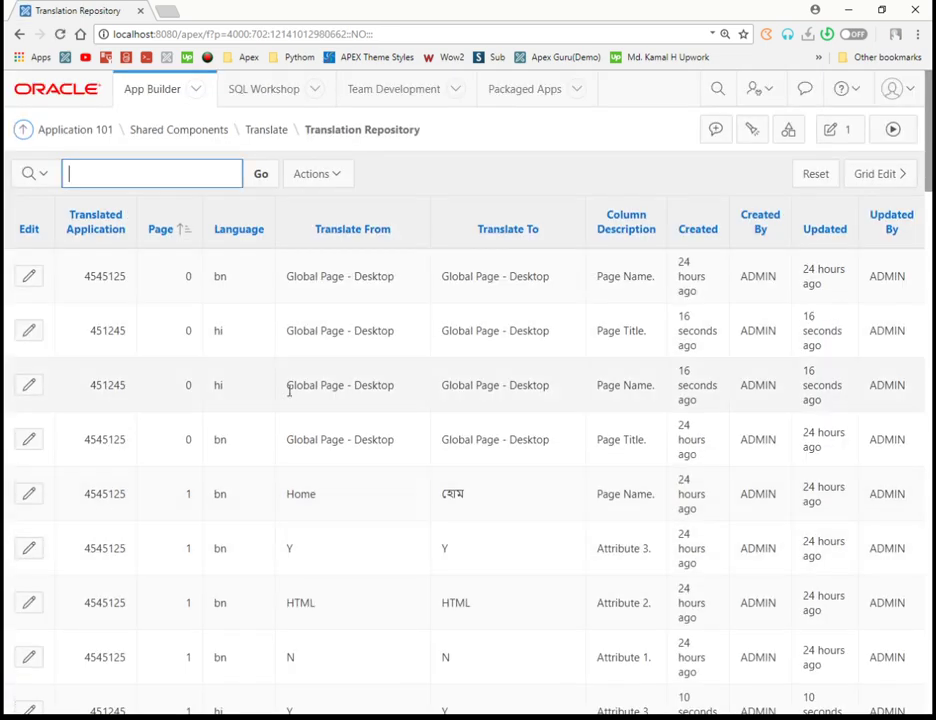
double_click(212, 282)
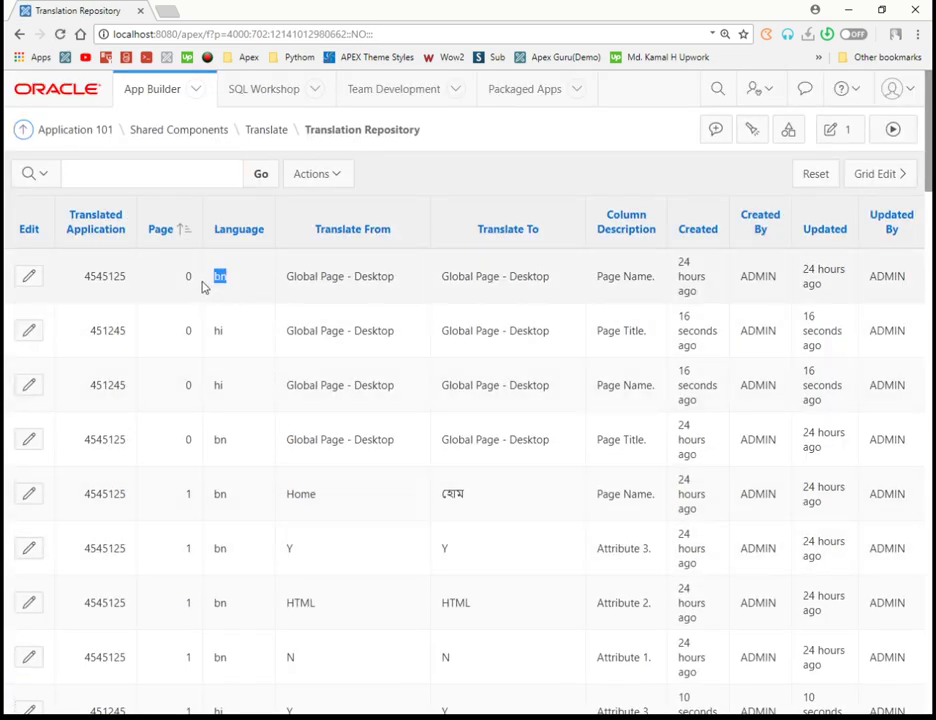
double_click(216, 328)
click(112, 167)
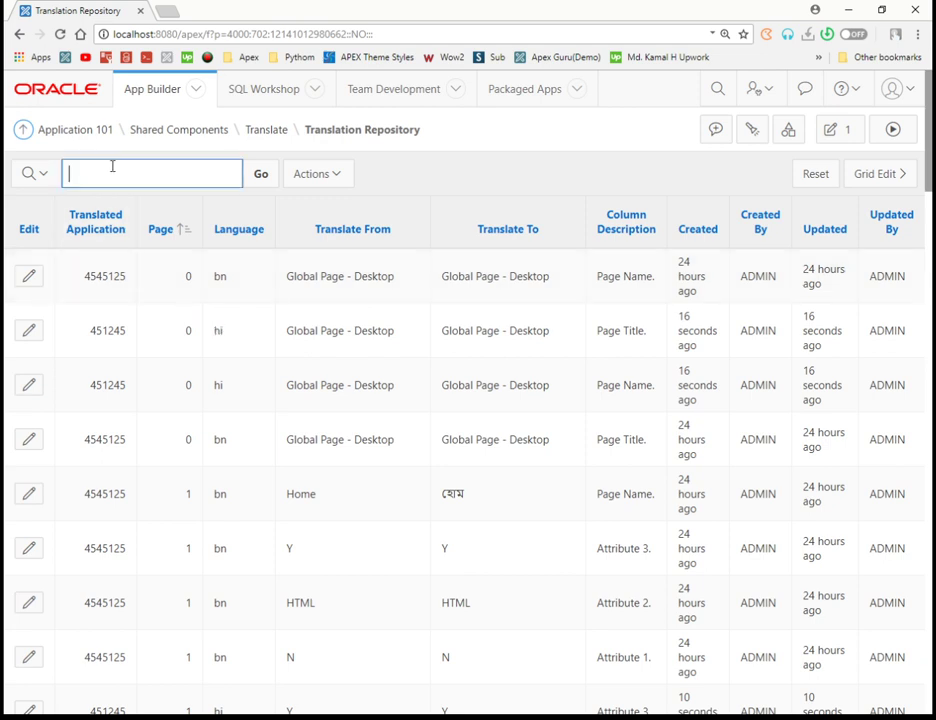
text(home)
key(Return)
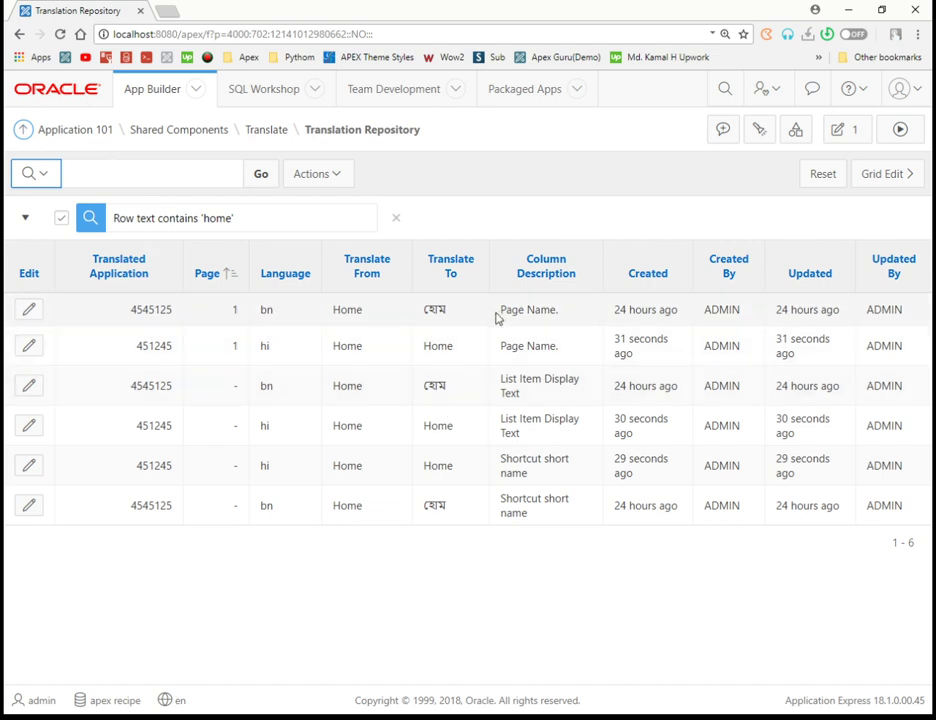
Step: Translate the Hindi page 1 "Home" text as "হিন্দি হোম", updating all 6 occurrences of the string, and apply the changes
drag(497, 318, 340, 309)
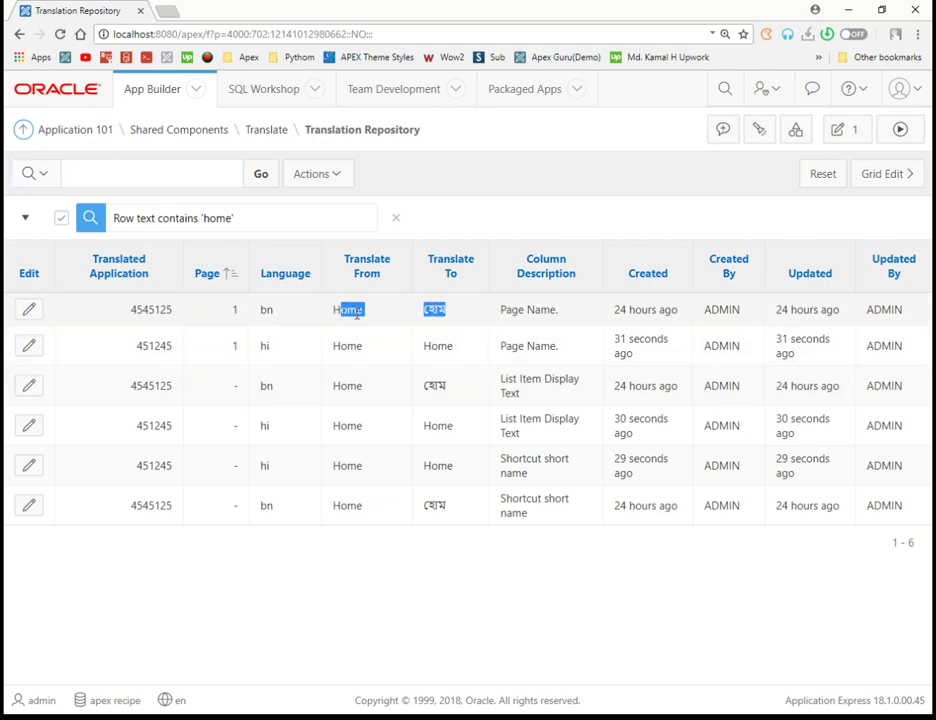
click(242, 358)
click(29, 347)
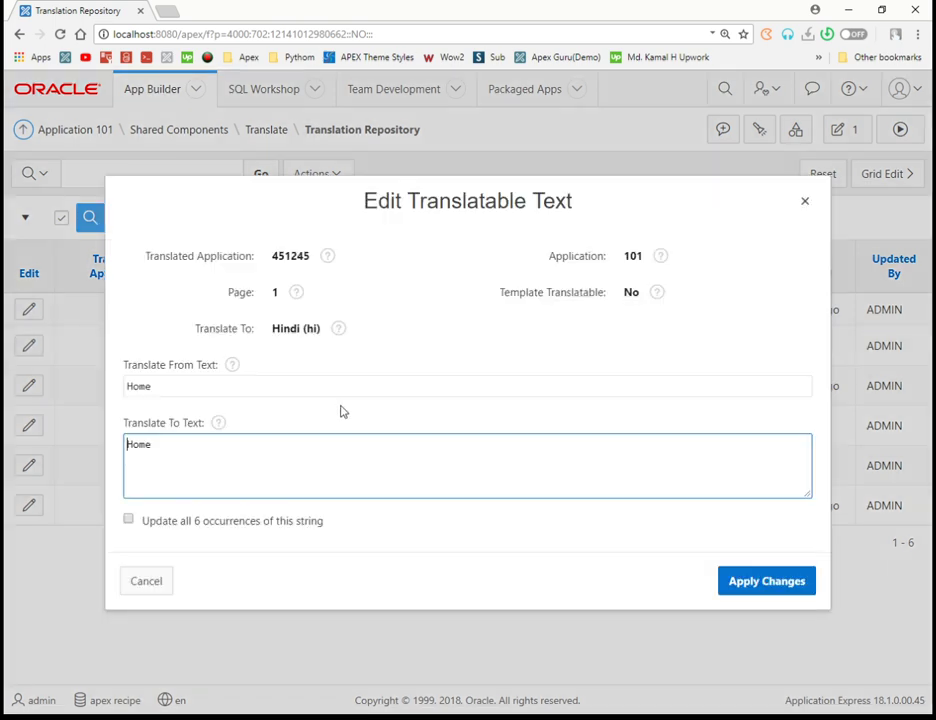
click(209, 440)
key(BackSpace)
key(BackSpace)
key(BackSpace)
key(BackSpace)
text(ह)
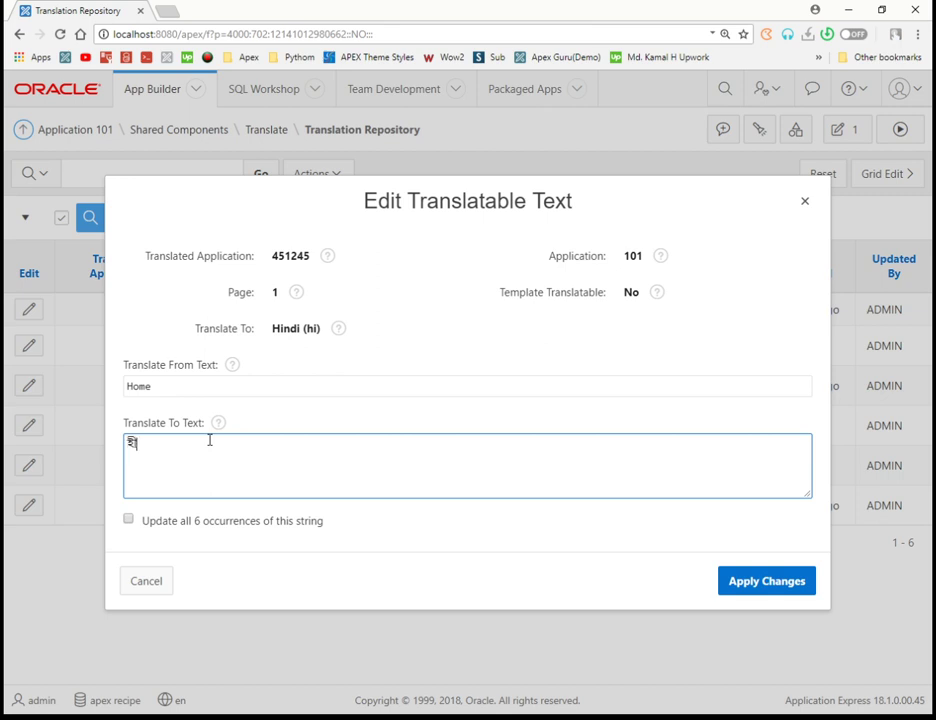
key(BackSpace)
text(हिन्दी)
text( হোম)
click(183, 522)
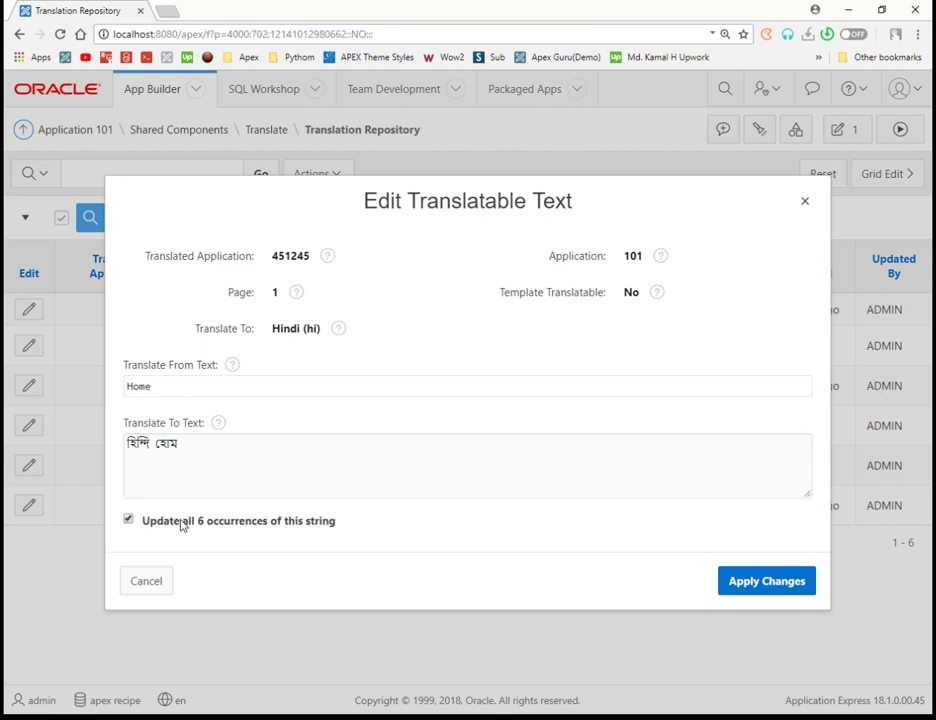
click(737, 583)
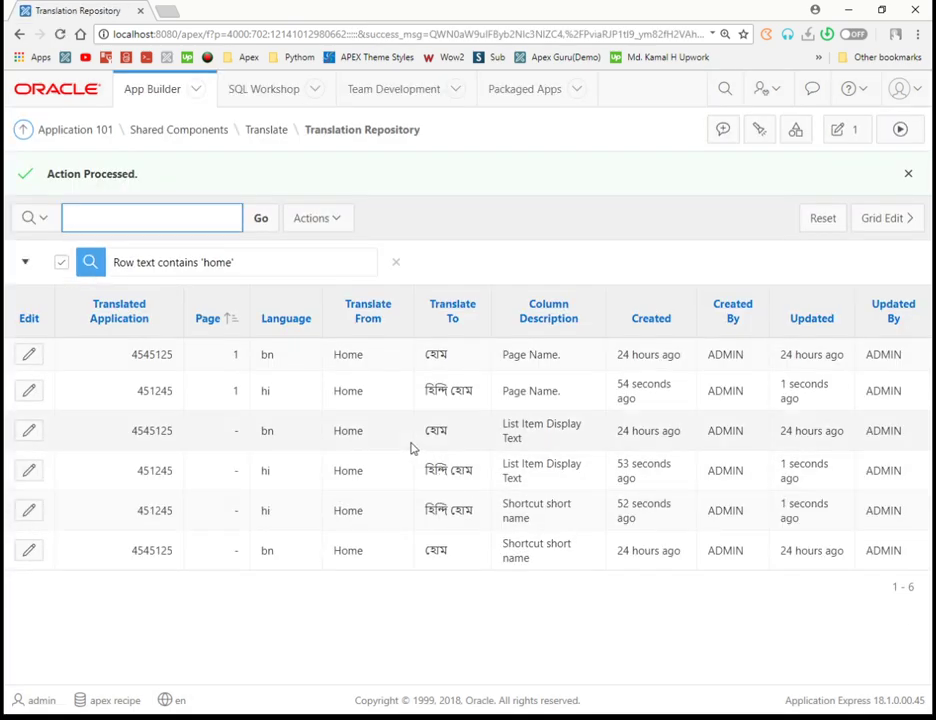
Step: Replace the "home" filter in the Translation Repository with a search for "DEPAR"
click(396, 263)
click(144, 222)
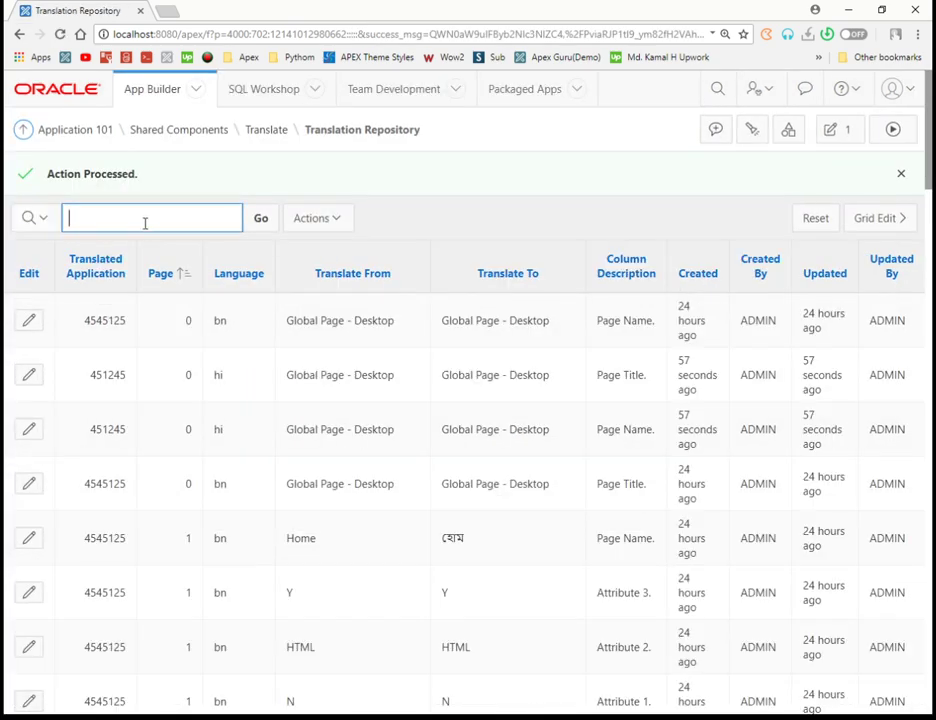
text(হেলম)
key(BackSpace)
key(BackSpace)
key(BackSpace)
key(BackSpace)
key(BackSpace)
text(DEPAR)
key(Return)
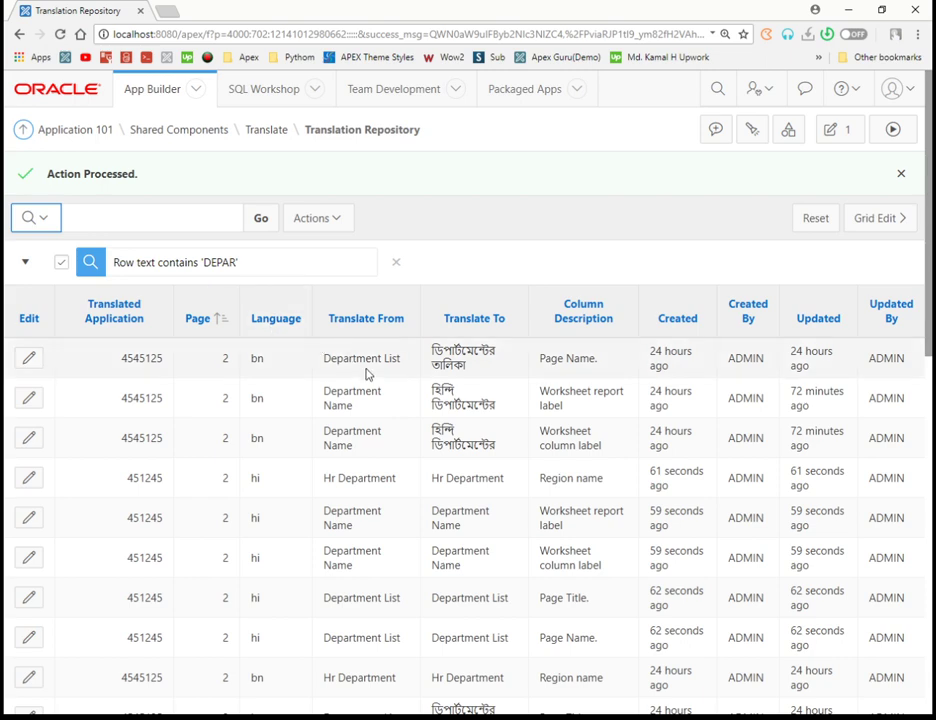
Step: Open the Hindi page 2 "Department List" page title string from the filtered Translation Repository for editing
drag(411, 363, 320, 363)
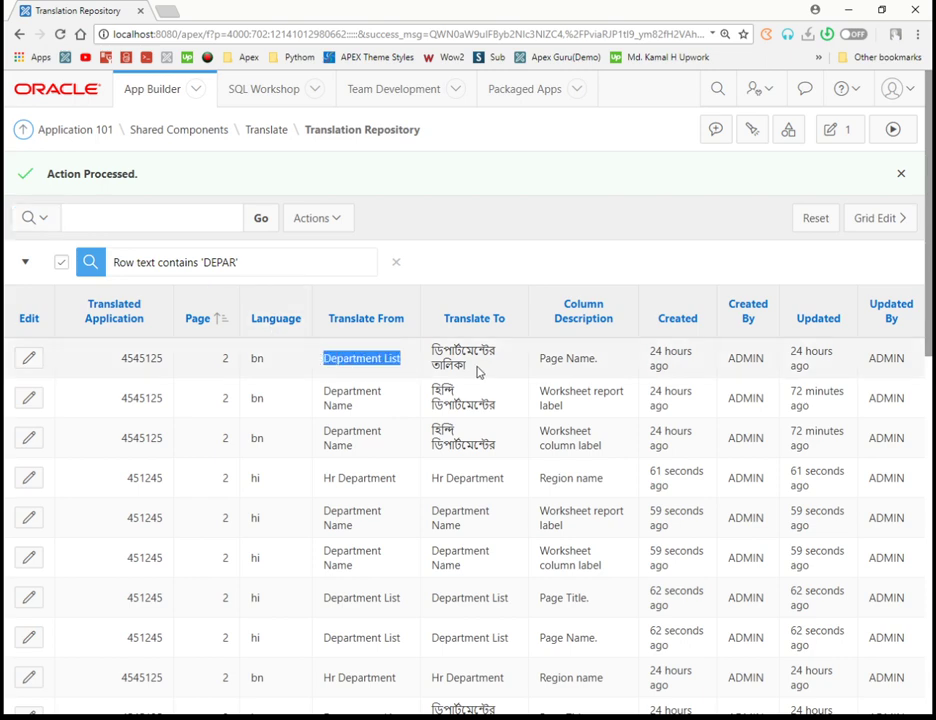
drag(476, 370, 428, 357)
scroll(426, 361, down, 3)
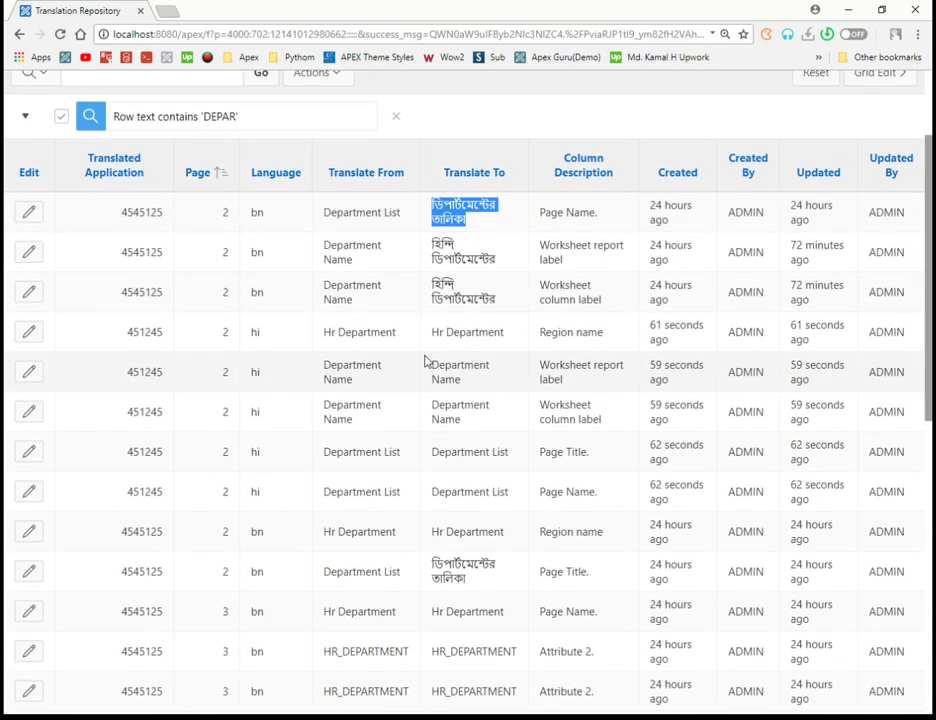
drag(418, 313, 322, 313)
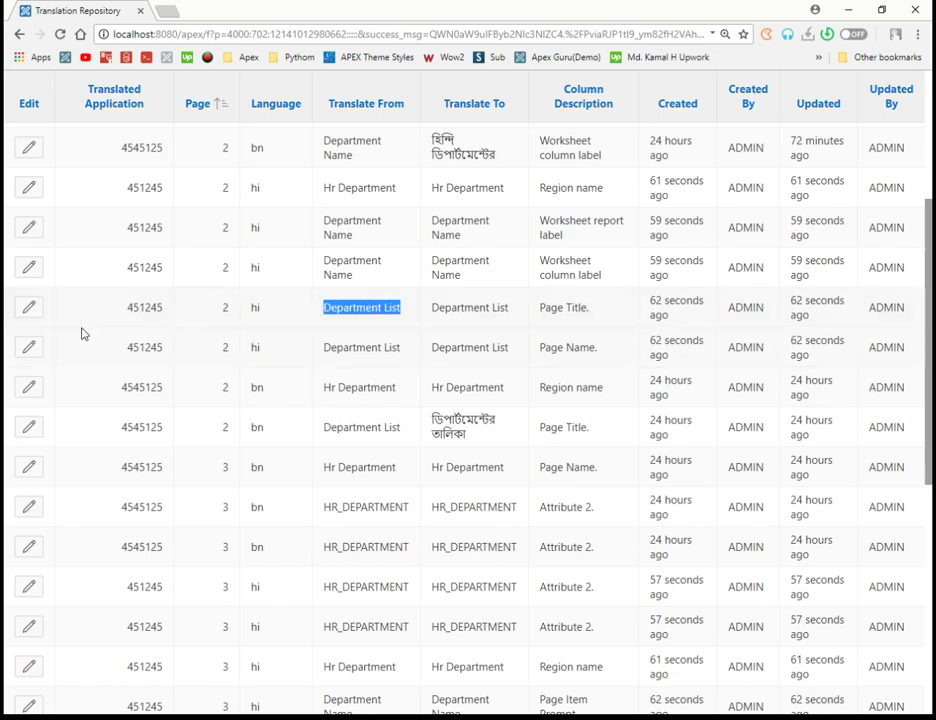
click(29, 308)
Step: Translate the Hindi "Department List" text as "ডিপার্টমেন্টের তালিকা হিন্দি", updating all 10 occurrences of the string, and apply the changes
drag(230, 437, 113, 501)
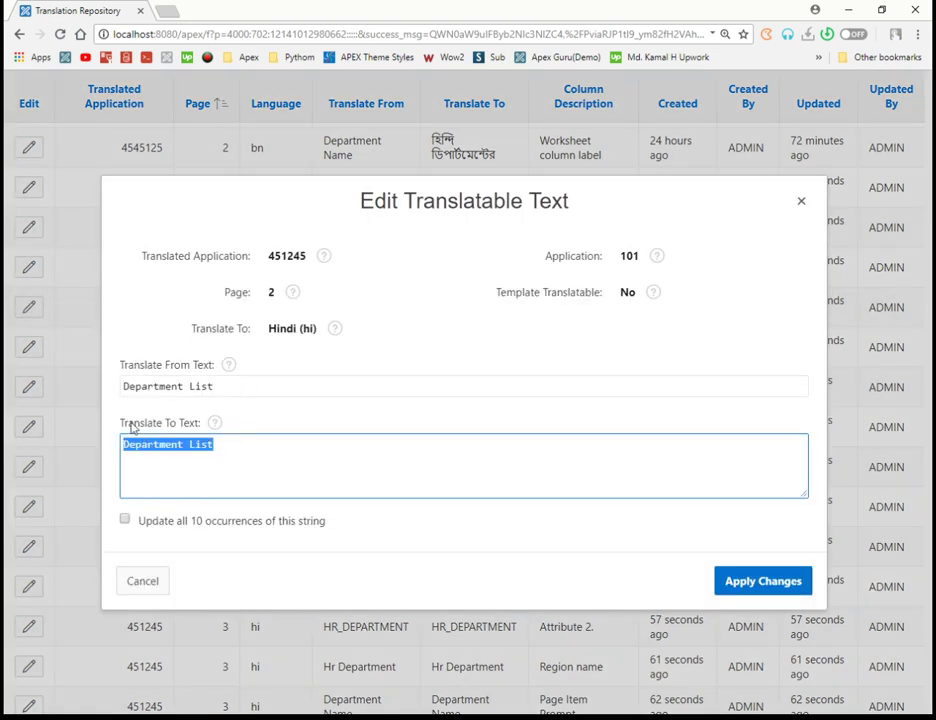
text(ডি)
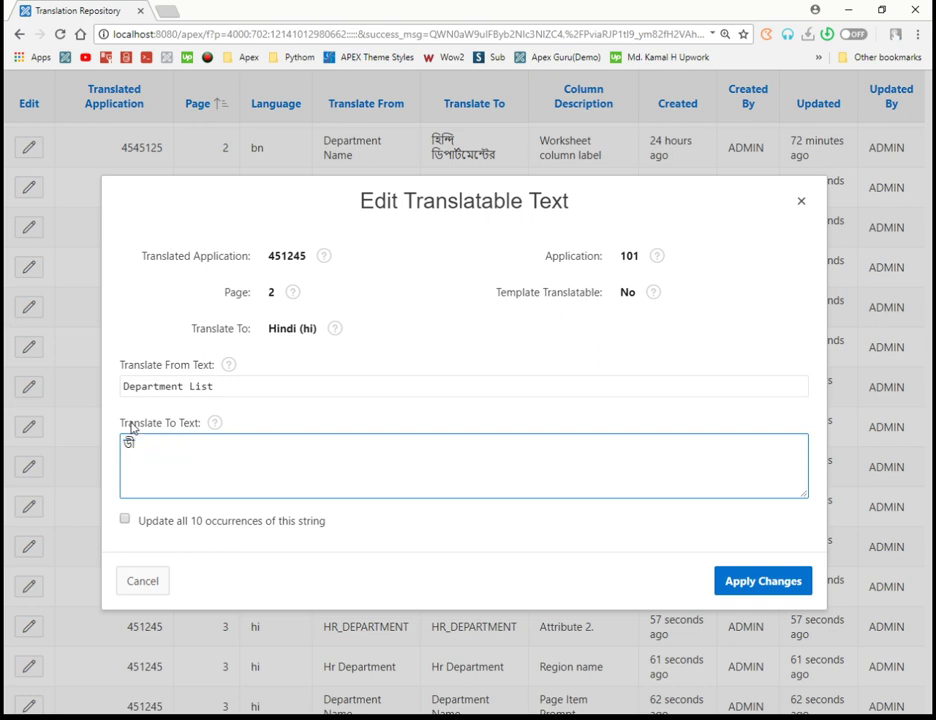
key(BackSpace)
key(BackSpace)
text(দিপারত্মেন্ত)
key(BackSpace)
text(ের)
key(BackSpace)
key(BackSpace)
key(BackSpace)
key(BackSpace)
key(BackSpace)
text(্মেনের)
key(BackSpace)
text(্তের)
key(ctrl+a)
text(ডিপার্টমেন্টের)
text(তালিক)
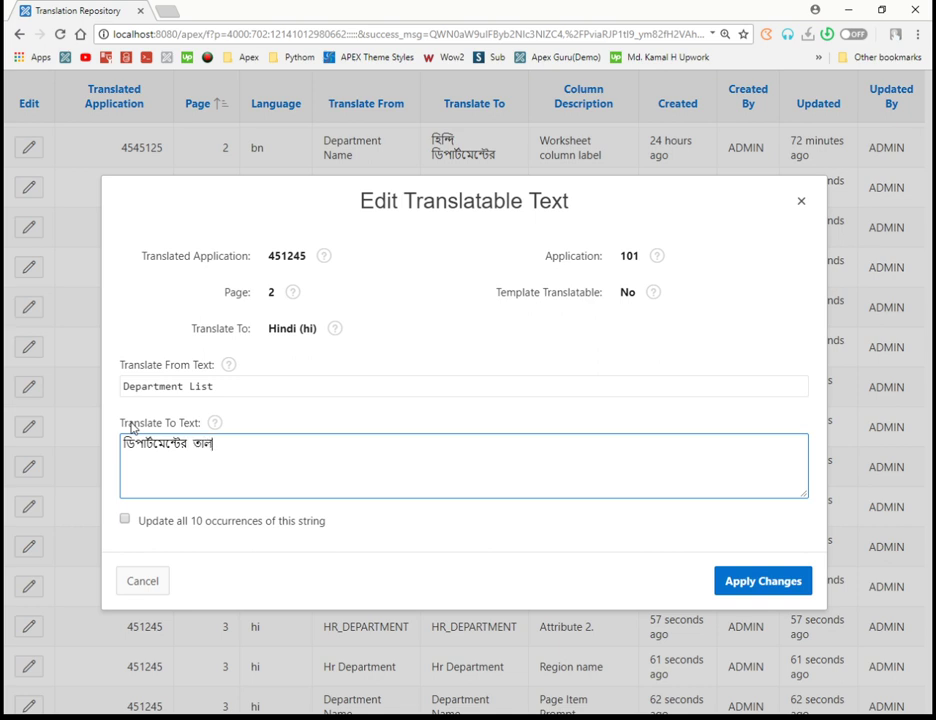
text(া হিন্দি)
click(124, 518)
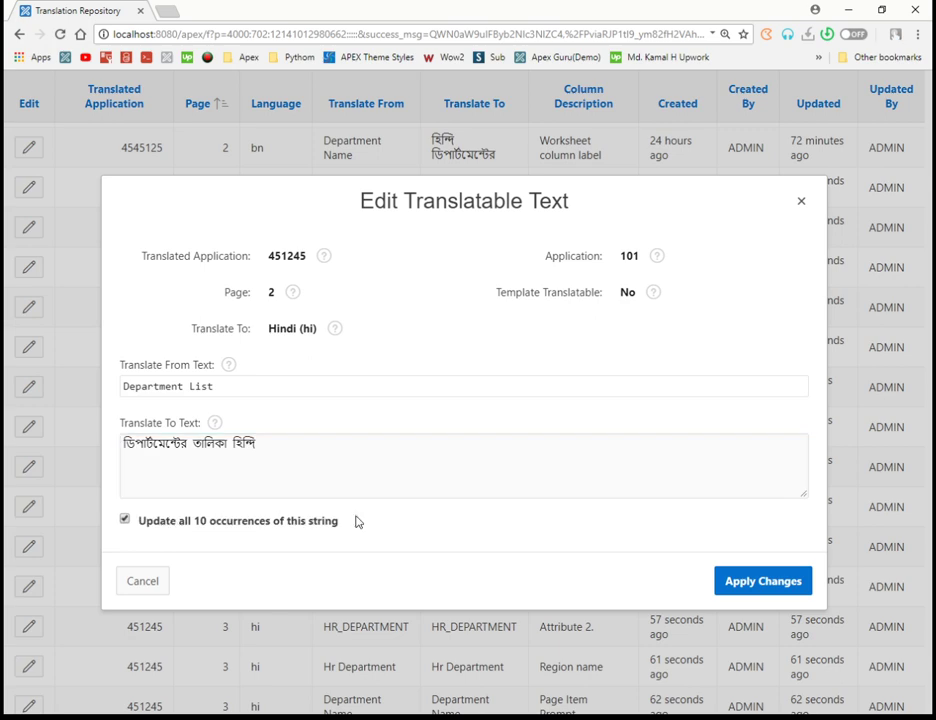
click(764, 582)
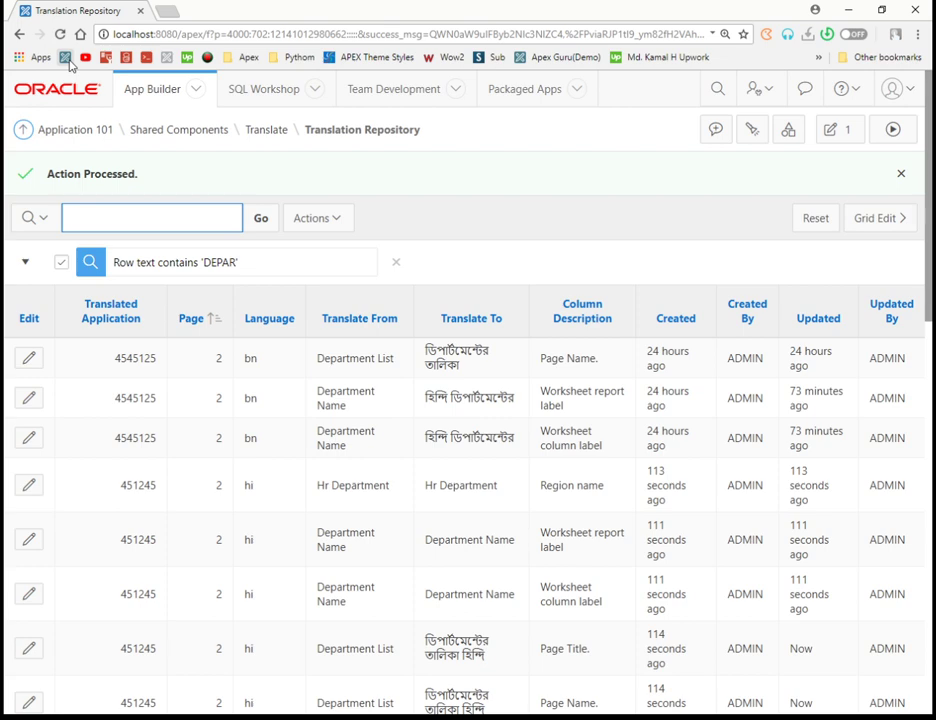
Step: Seed the translatable text for both the Bengali and Hindi applications again, and publish both translated applications
click(268, 131)
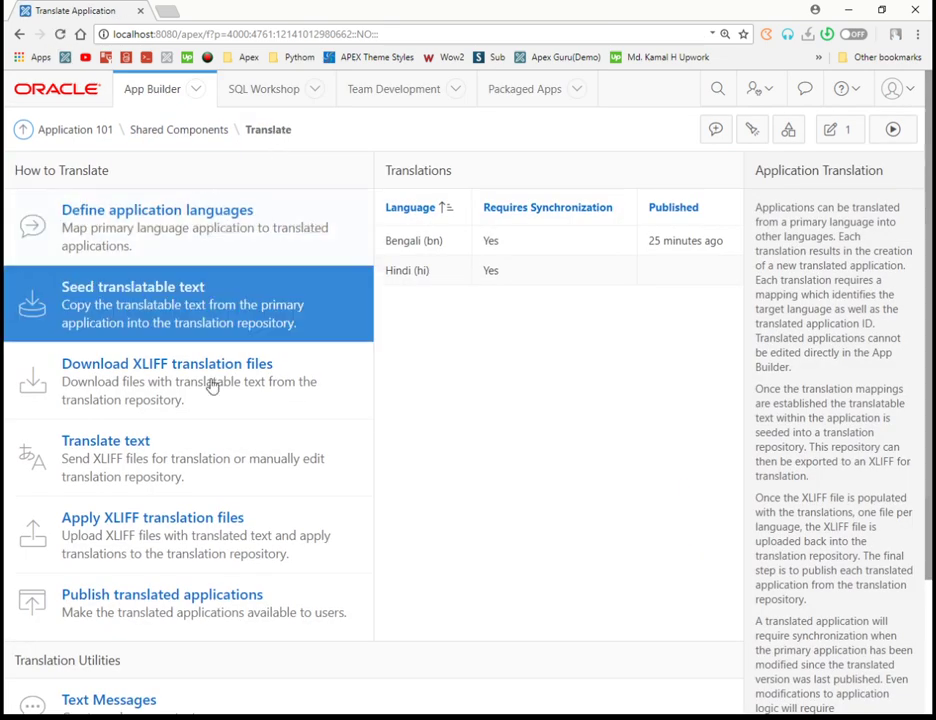
scroll(210, 389, down, 3)
click(224, 445)
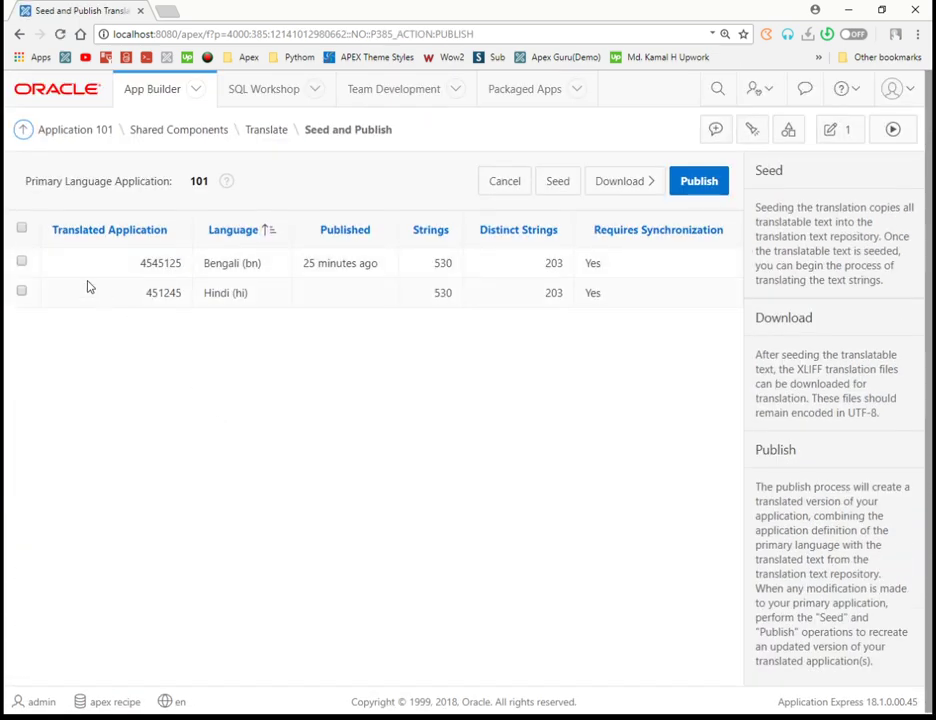
click(21, 228)
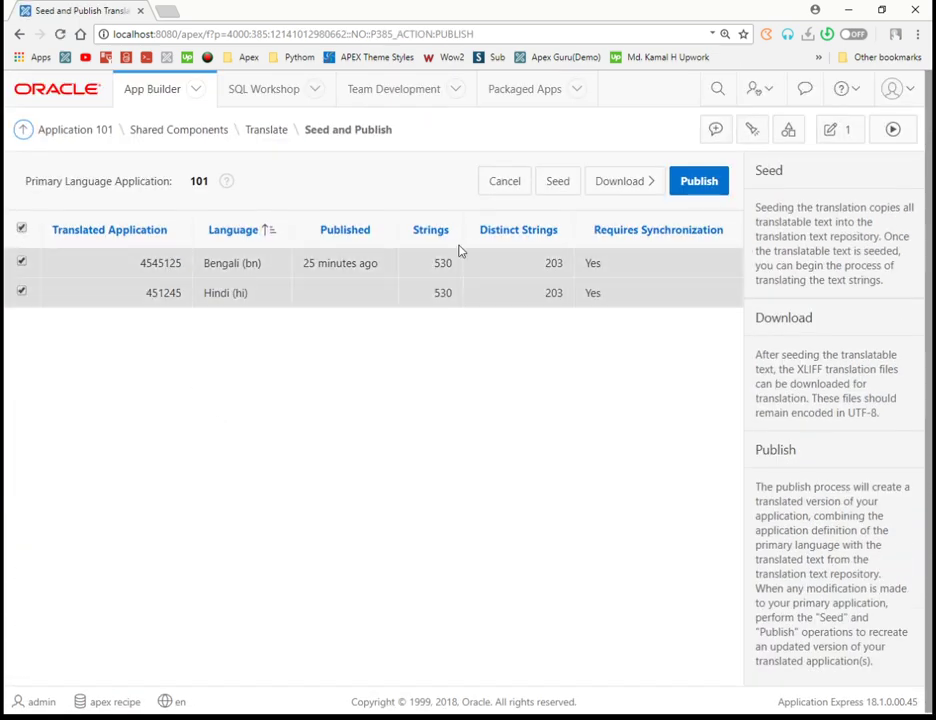
click(558, 190)
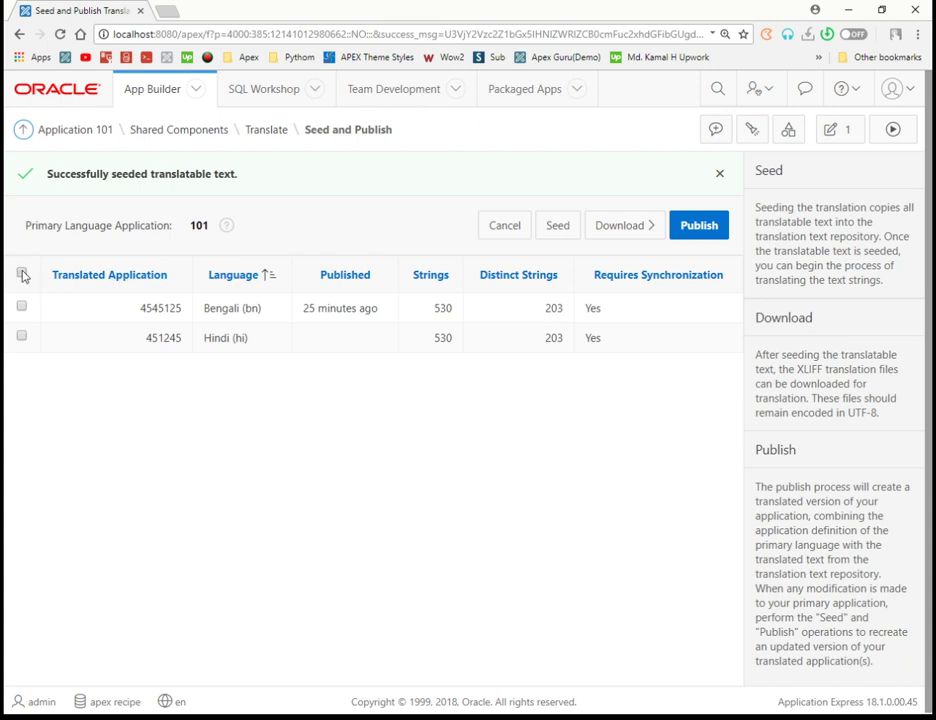
click(22, 274)
click(699, 225)
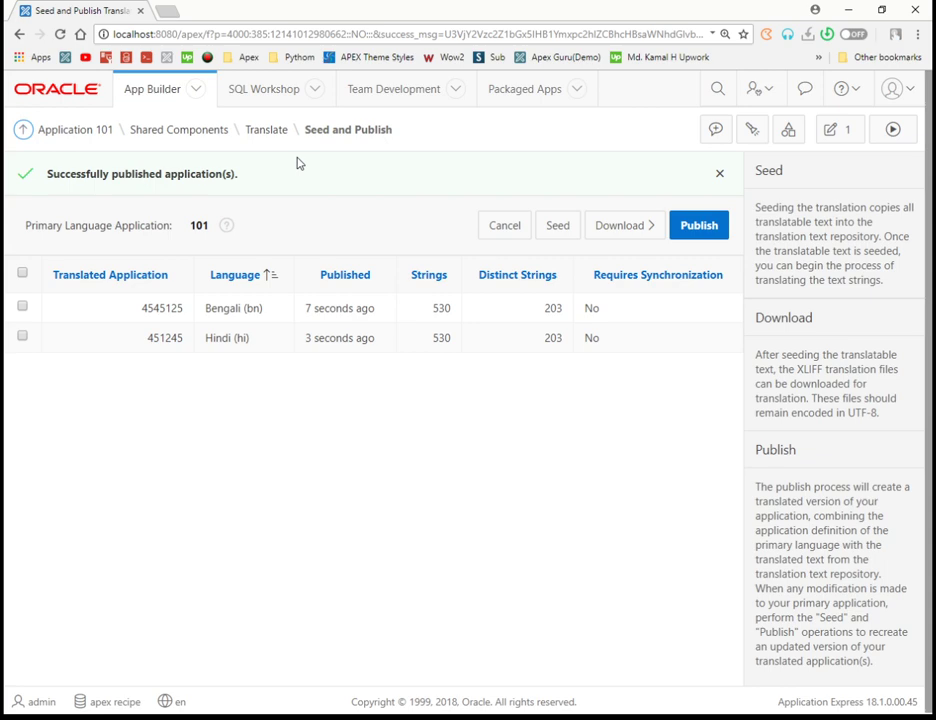
Step: Go to page 9999 in Page Designer and open the PL/SQL code of its Login process in the code editor
click(176, 137)
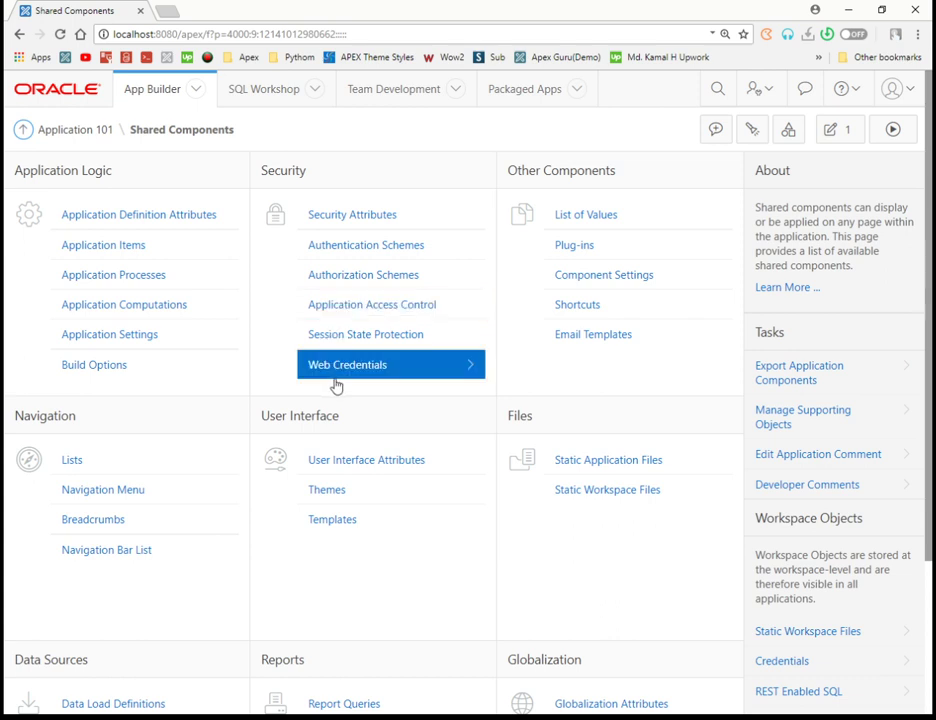
click(835, 131)
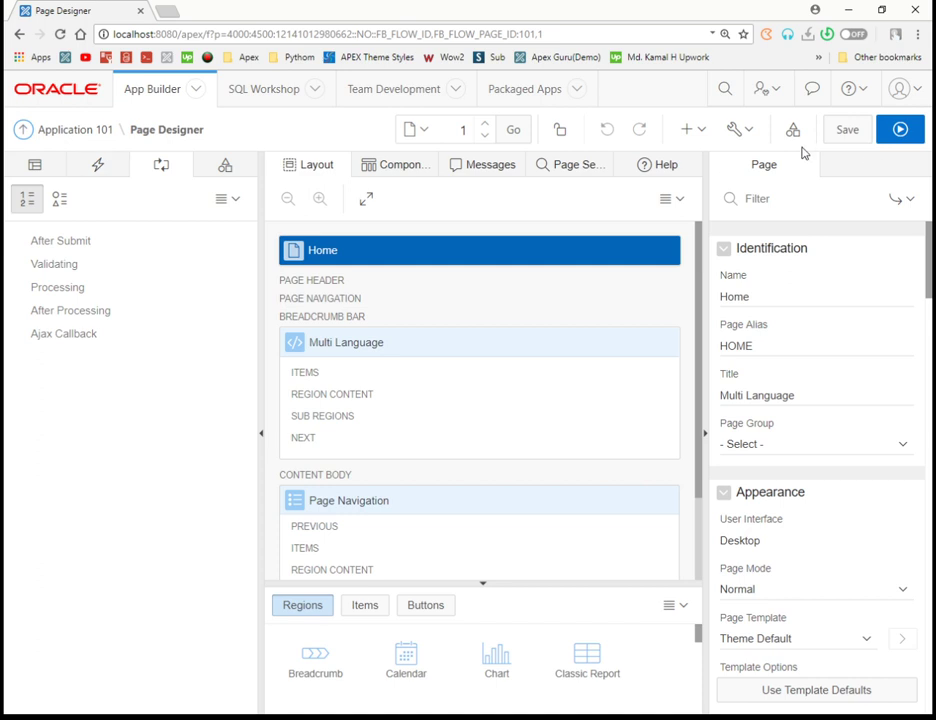
double_click(461, 131)
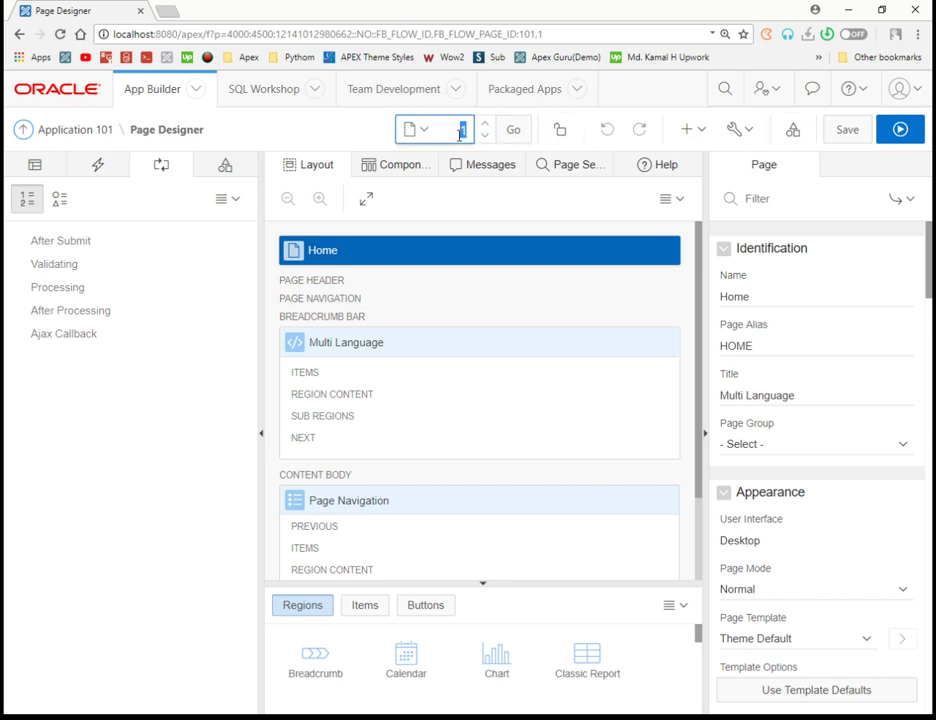
text(9999)
key(Return)
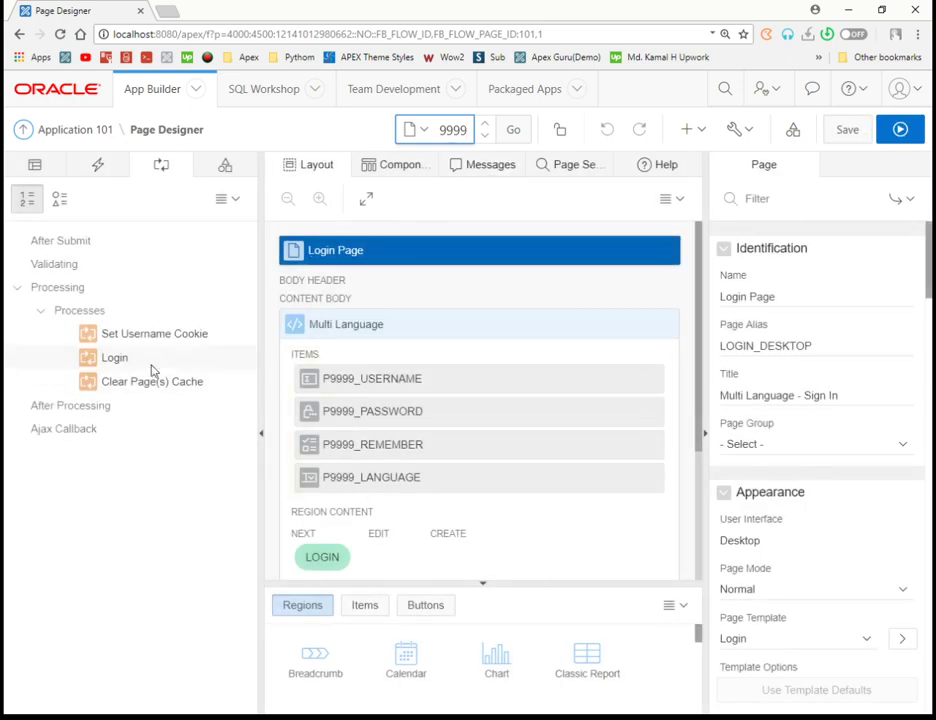
click(190, 358)
click(904, 475)
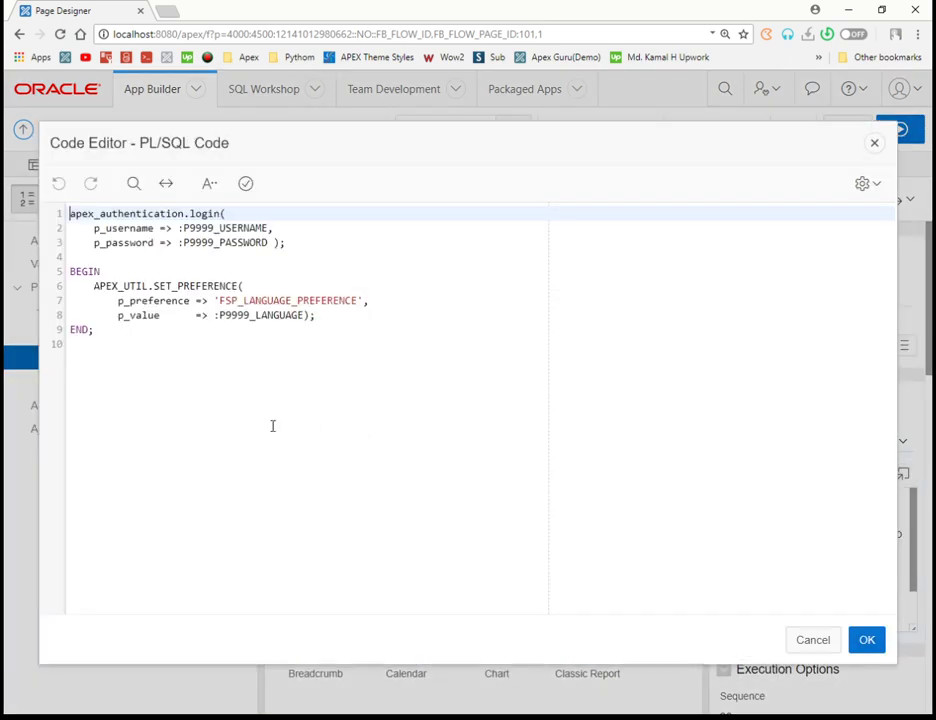
Step: Comment out the APEX_UTIL.SET_PREFERENCE block in the Login process code with /* and */
click(96, 257)
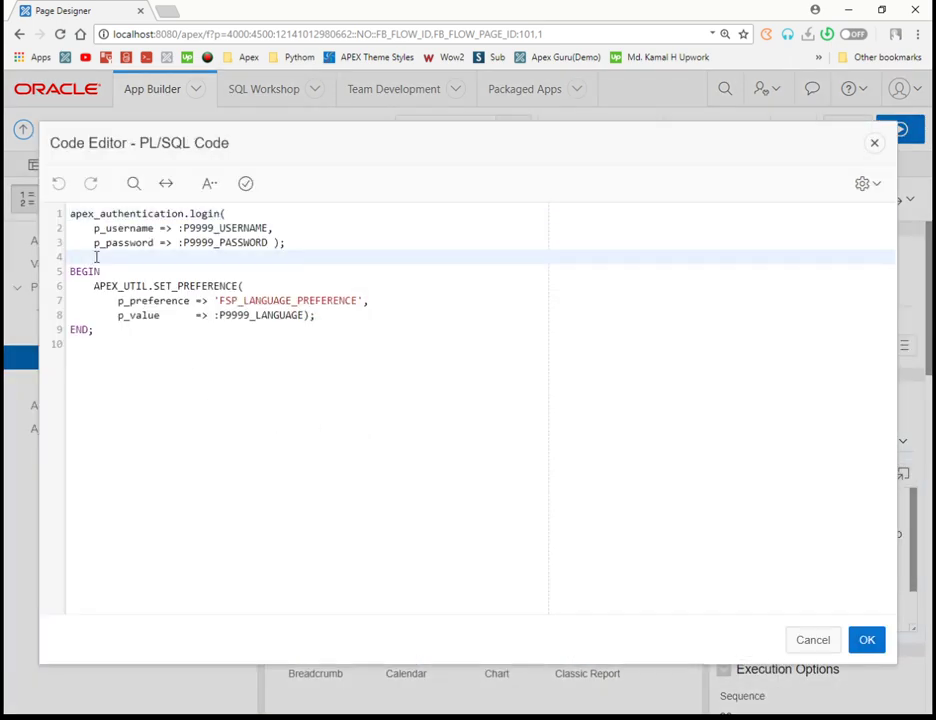
key(Return)
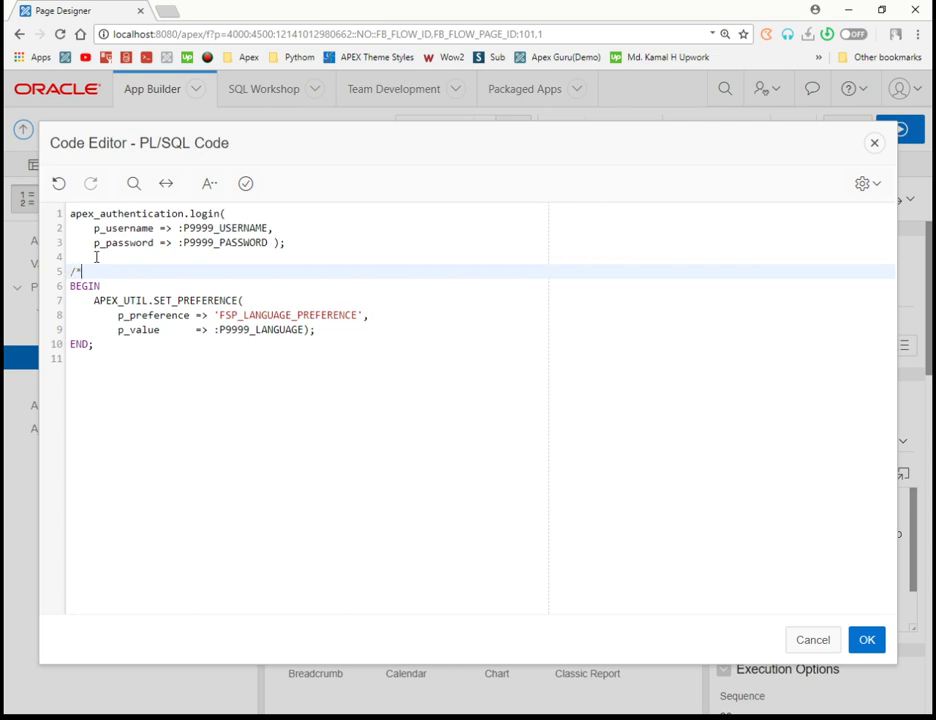
key(Down)
key(Down)
key(Down)
key(Down)
key(Down)
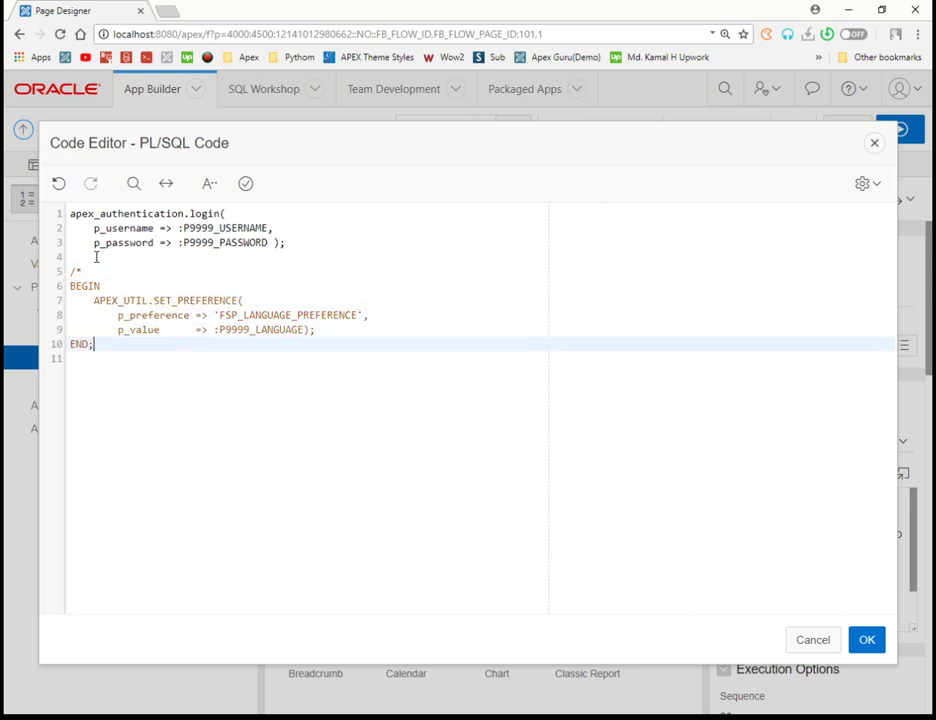
key(Return)
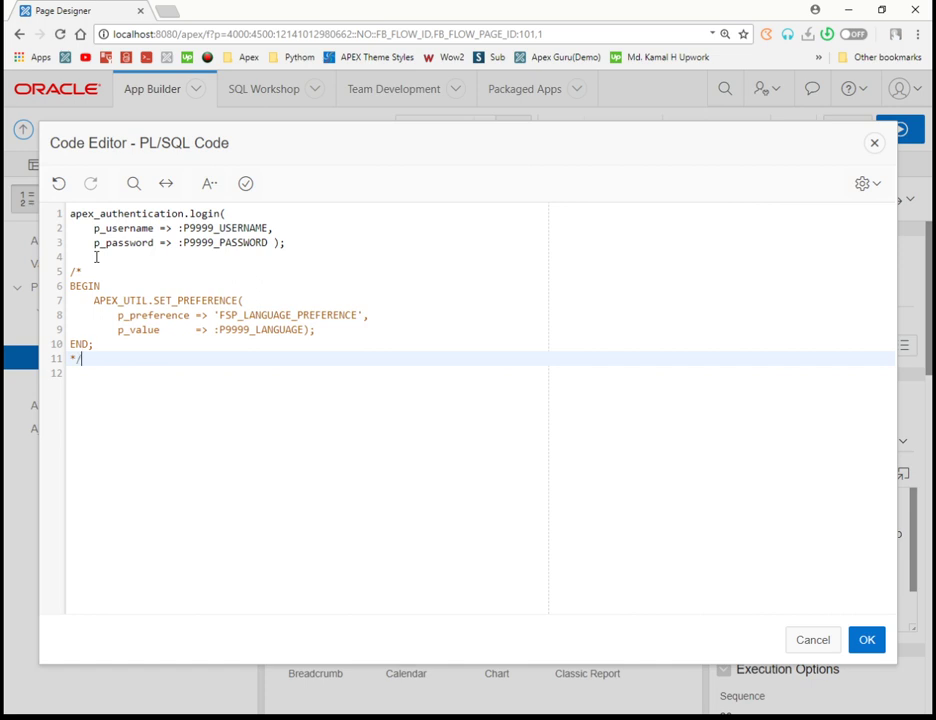
text(*/)
Step: Add a BEGIN–END block calling APEX_UTIL.SET_SESSION_LANG( P_LANG => :P9999_LANGUAGE); below the comment, validate the code and save the page
key(Return)
key(Return)
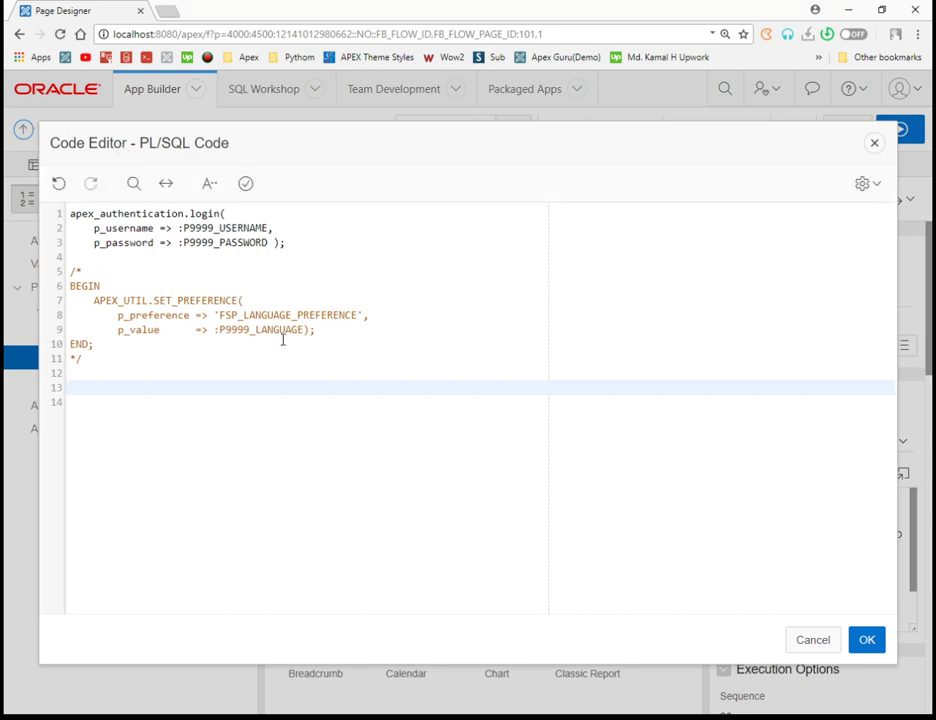
text(BEGIN     APEX_UTIL.SET_SESSION_LANG( P_LANG => :P9999_LANGUAGE); END;)
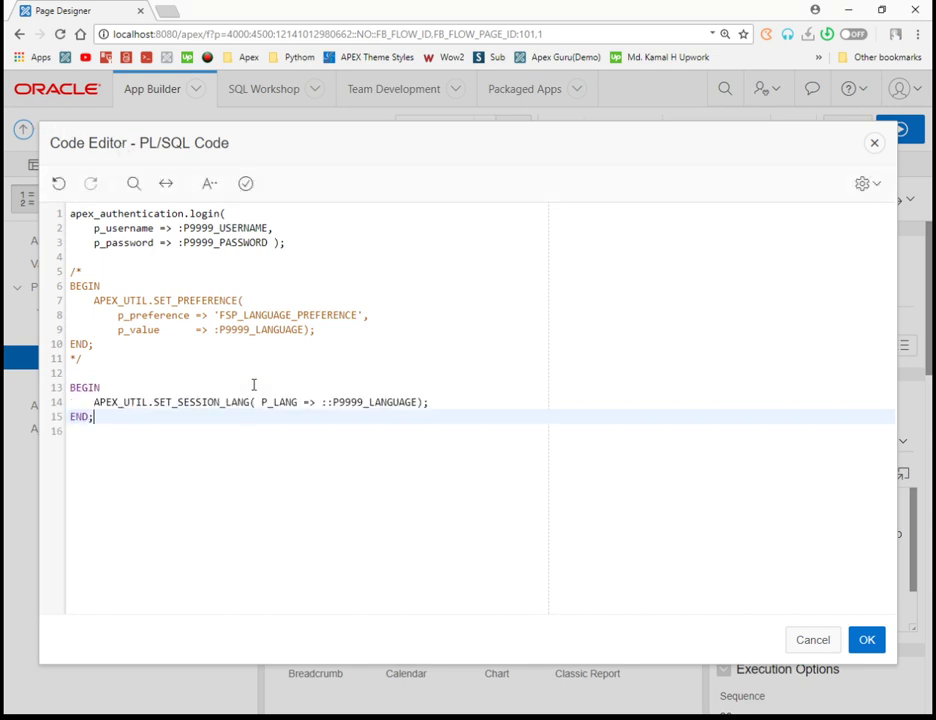
click(326, 402)
key(BackSpace)
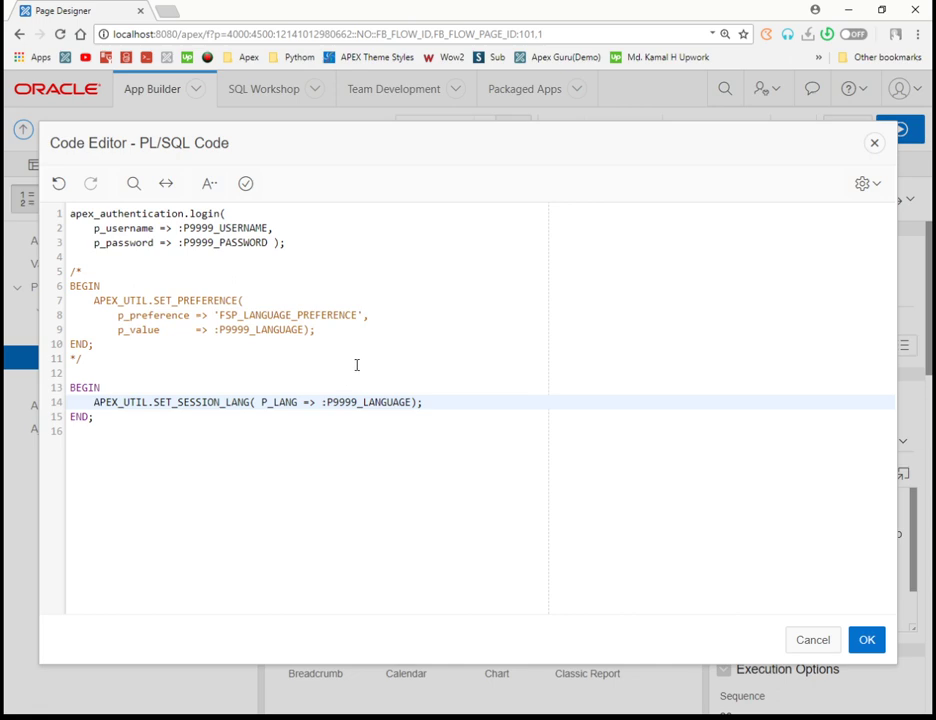
click(245, 183)
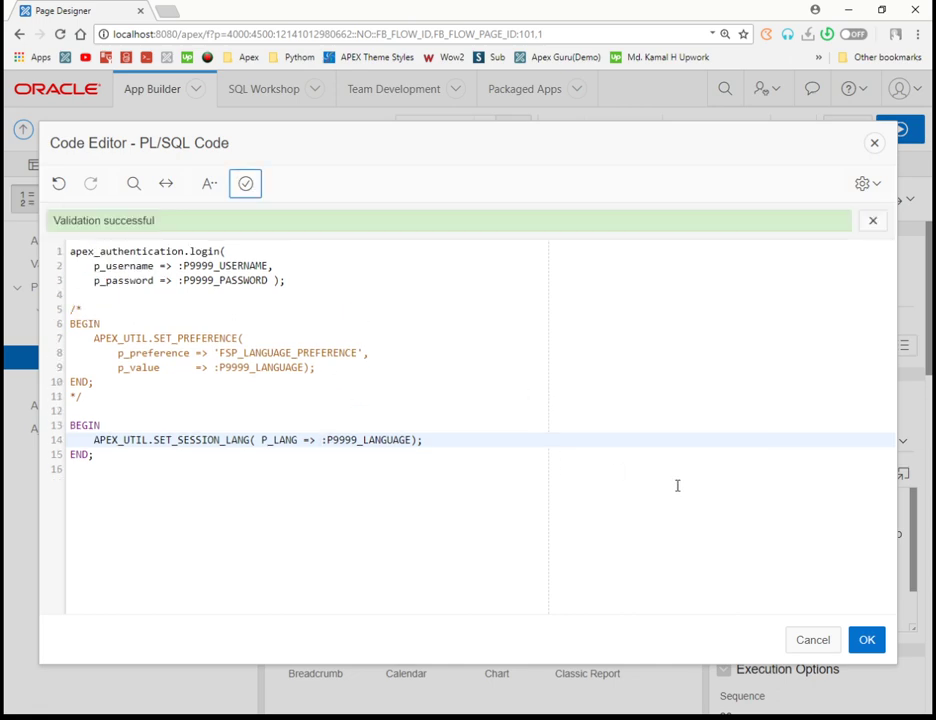
click(867, 640)
click(846, 132)
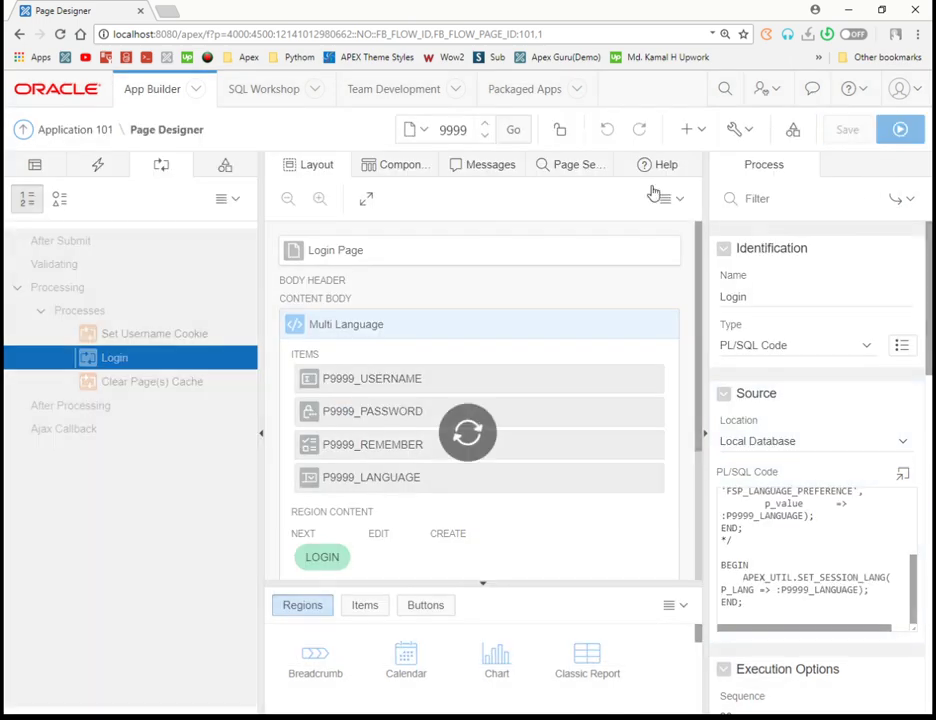
Step: Add "Hindi;hi" to the P9999_LANGUAGE item's static values, making them "STATIC2:English;en,Bangla;bn,Hindi;hi", and save the page
click(33, 164)
click(190, 478)
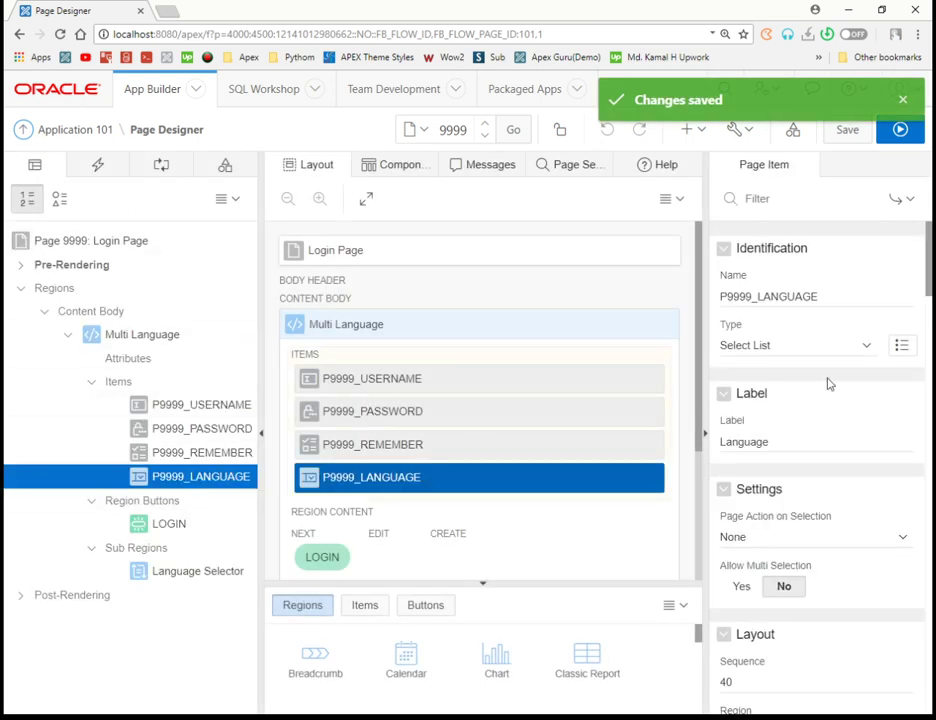
click(900, 199)
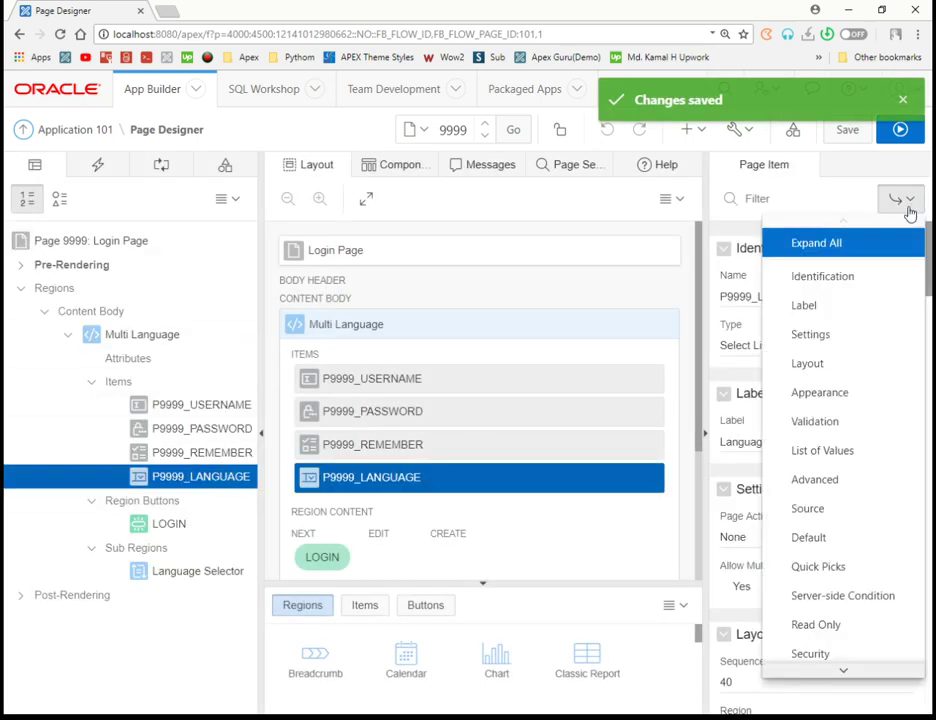
click(820, 450)
click(903, 296)
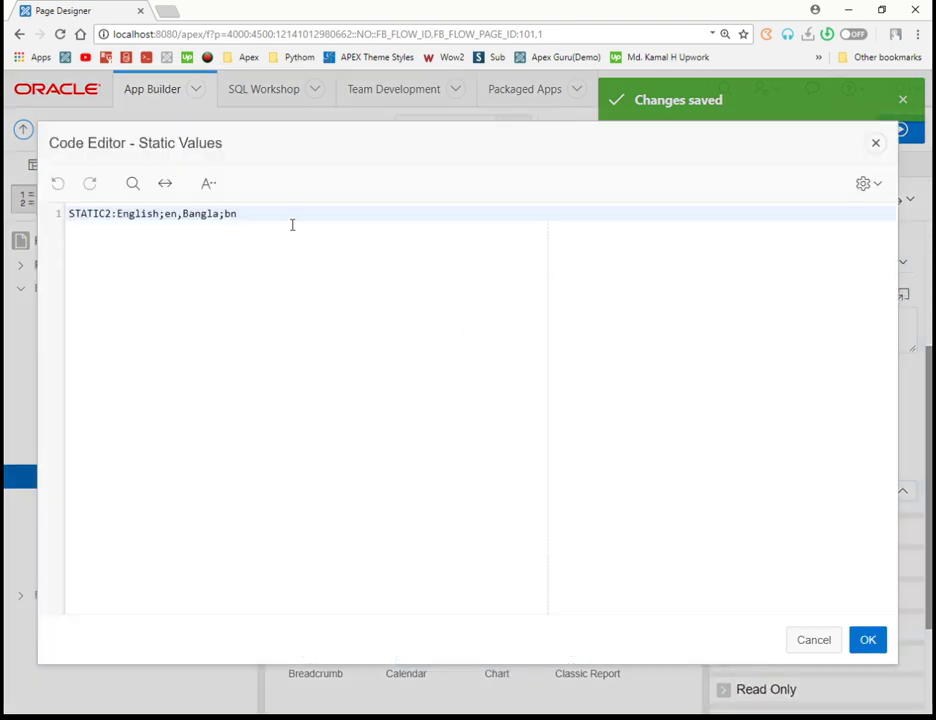
text(,hind)
key(BackSpace)
key(BackSpace)
key(BackSpace)
key(BackSpace)
text(H)
text(indi)
text(;hi)
click(867, 640)
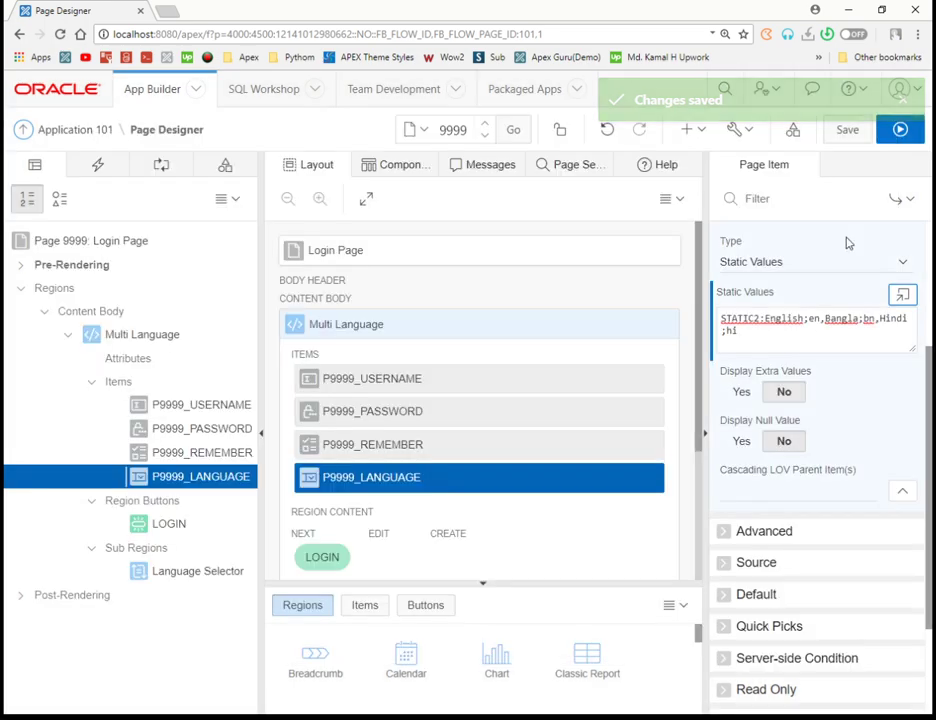
click(847, 130)
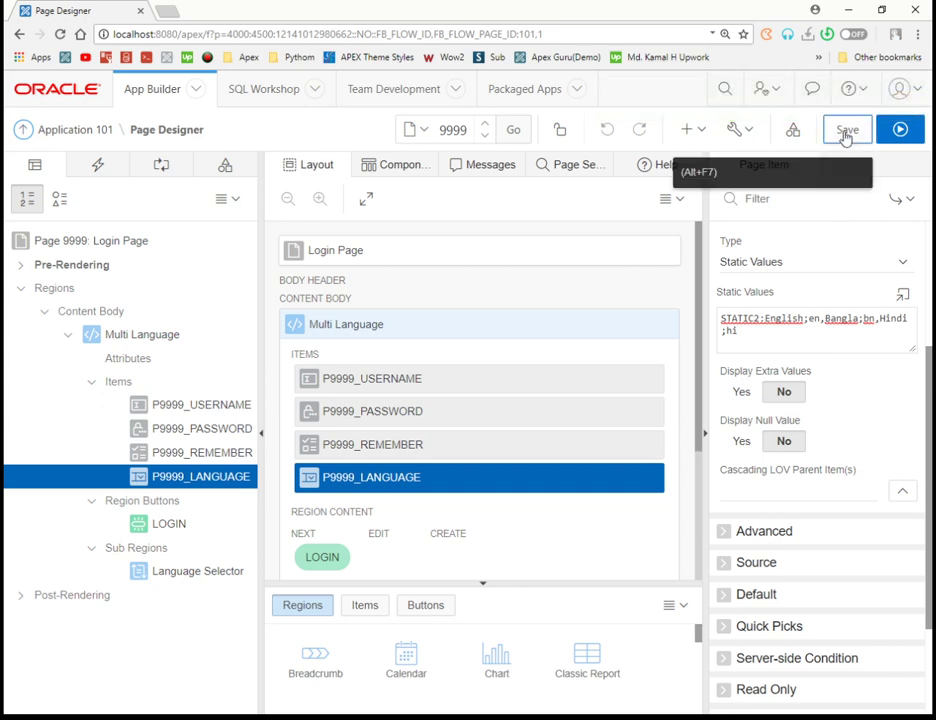
Step: Seed and publish both the Bengali (bn) and Hindi (hi) translated applications from the application's translation settings in Shared Components
click(793, 130)
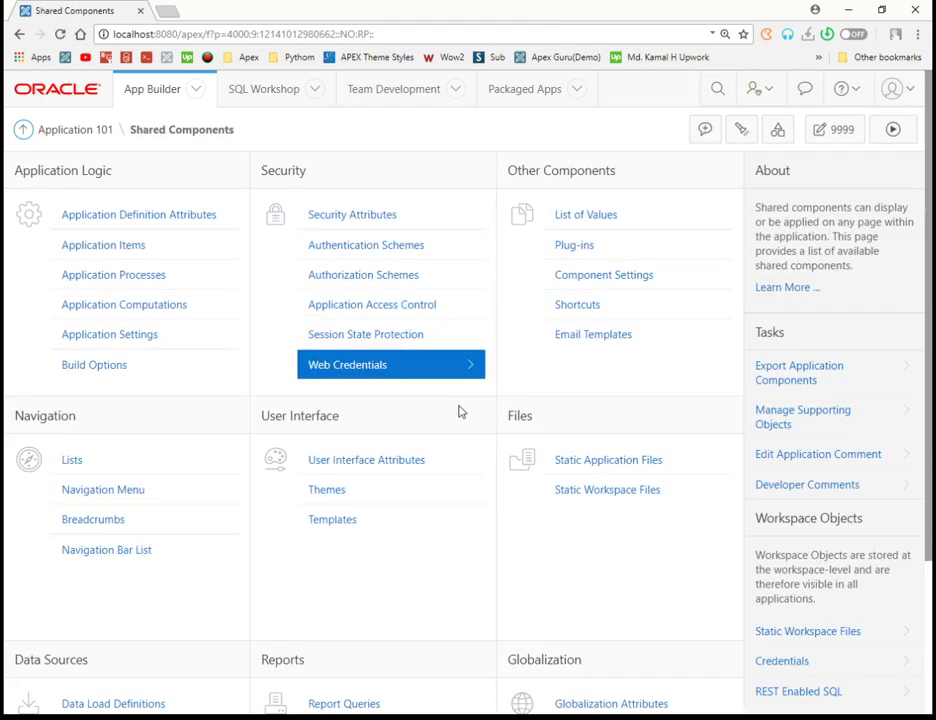
scroll(460, 412, down, 2)
click(625, 567)
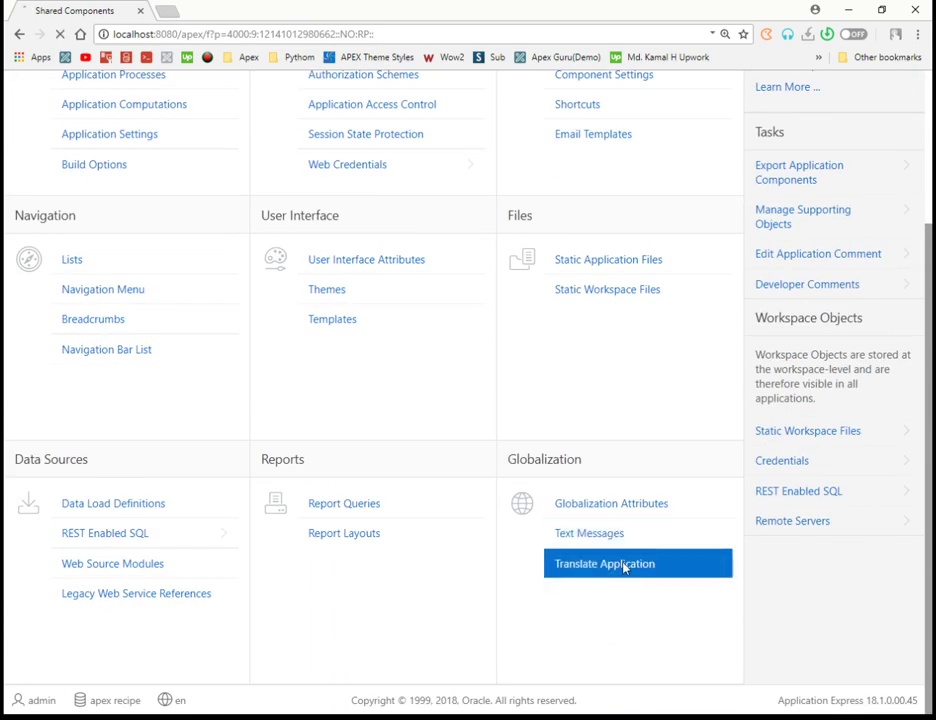
scroll(549, 525, down, 2)
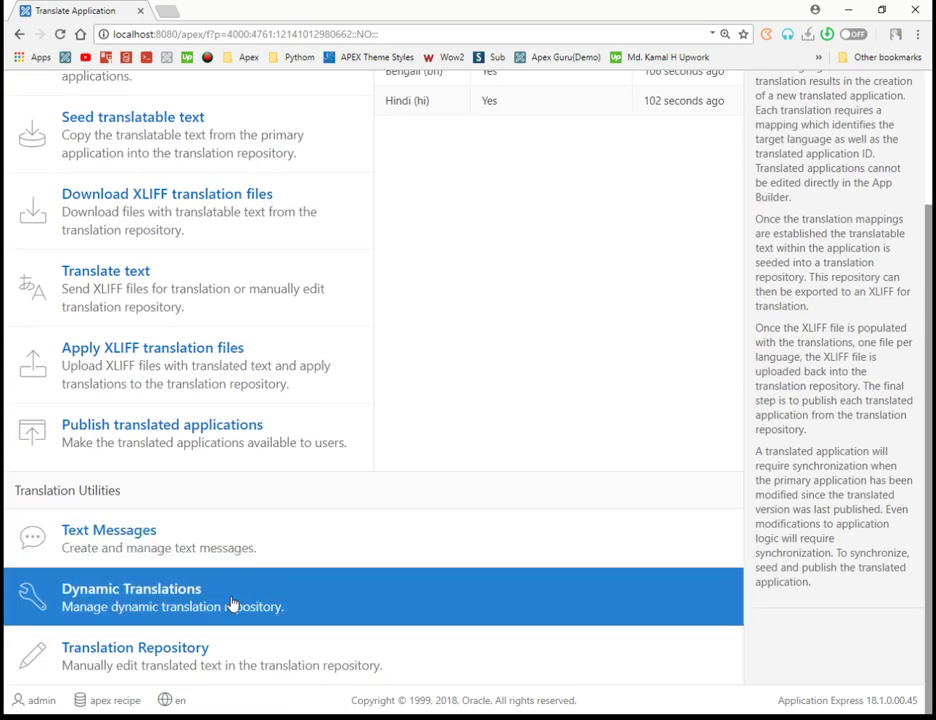
click(166, 428)
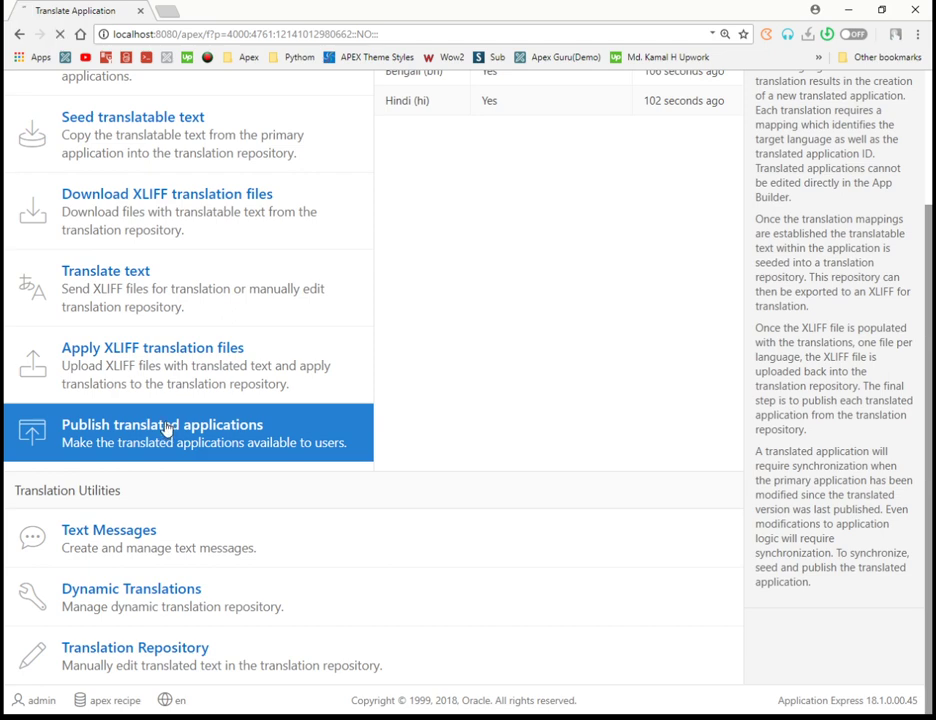
click(21, 229)
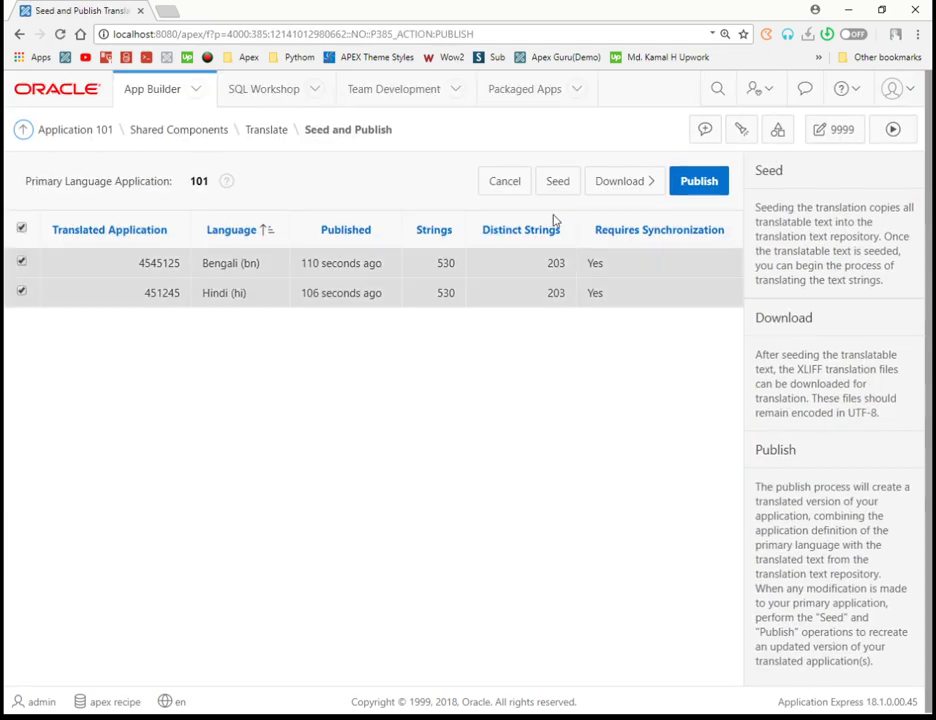
click(560, 192)
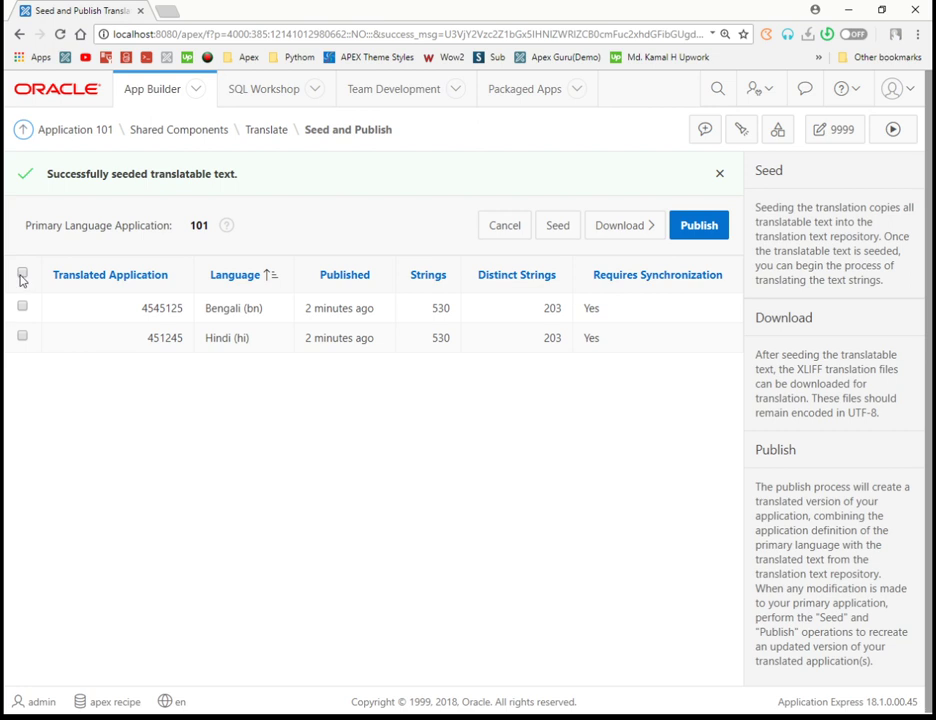
click(22, 273)
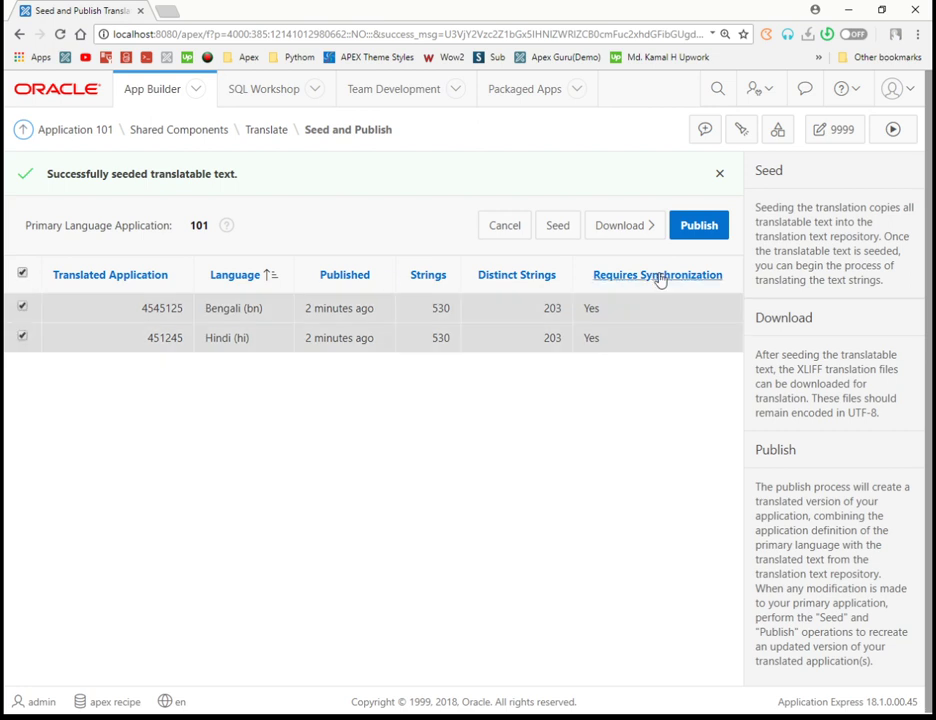
click(697, 230)
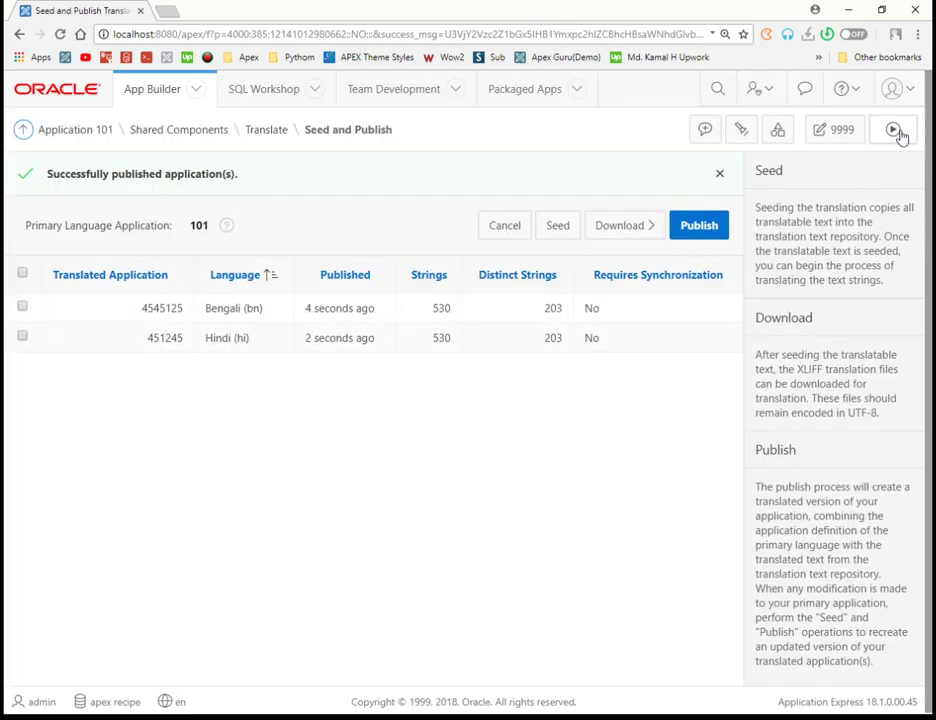
Step: Run the application and test its login with Hindi as the language, signing out of the session at the end
click(895, 130)
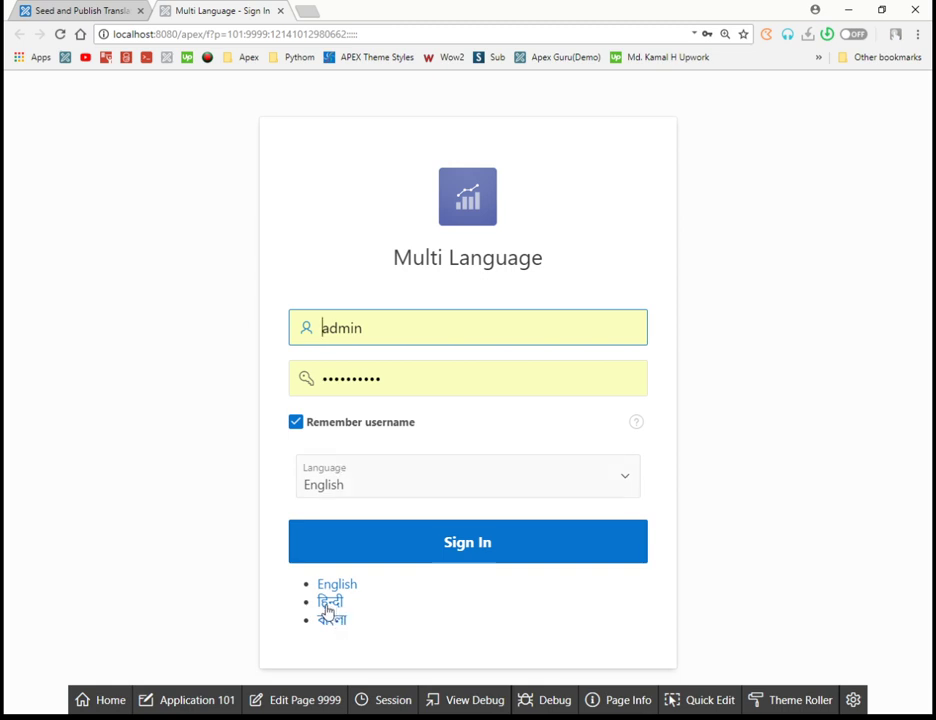
click(345, 500)
click(343, 548)
click(343, 548)
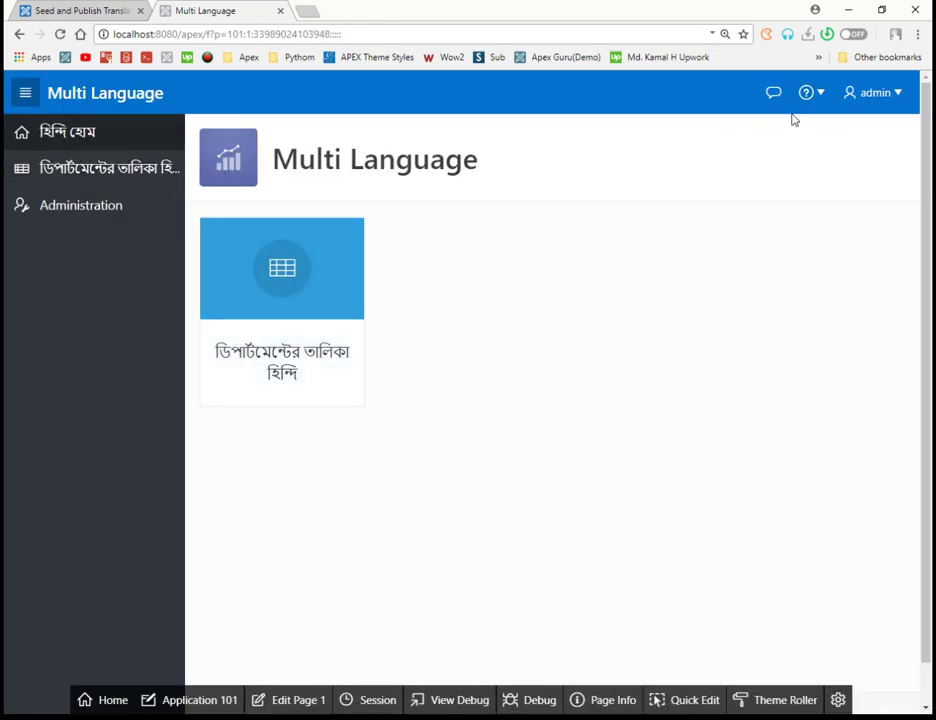
click(873, 92)
click(824, 136)
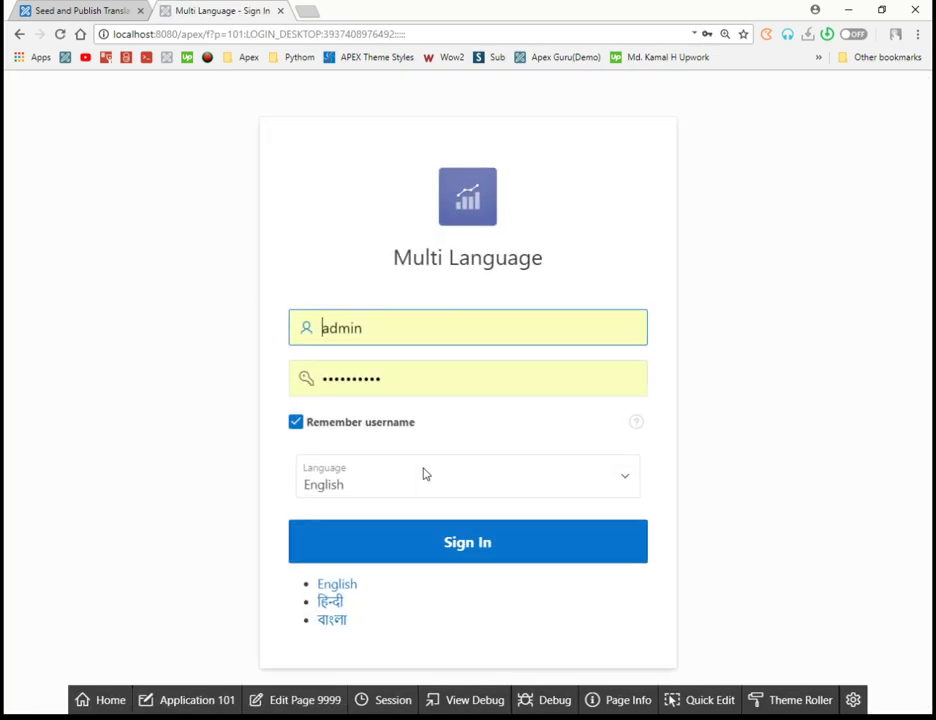
Step: Test the application's login with Bangla as the language and sign out of the session
key(b)
click(340, 540)
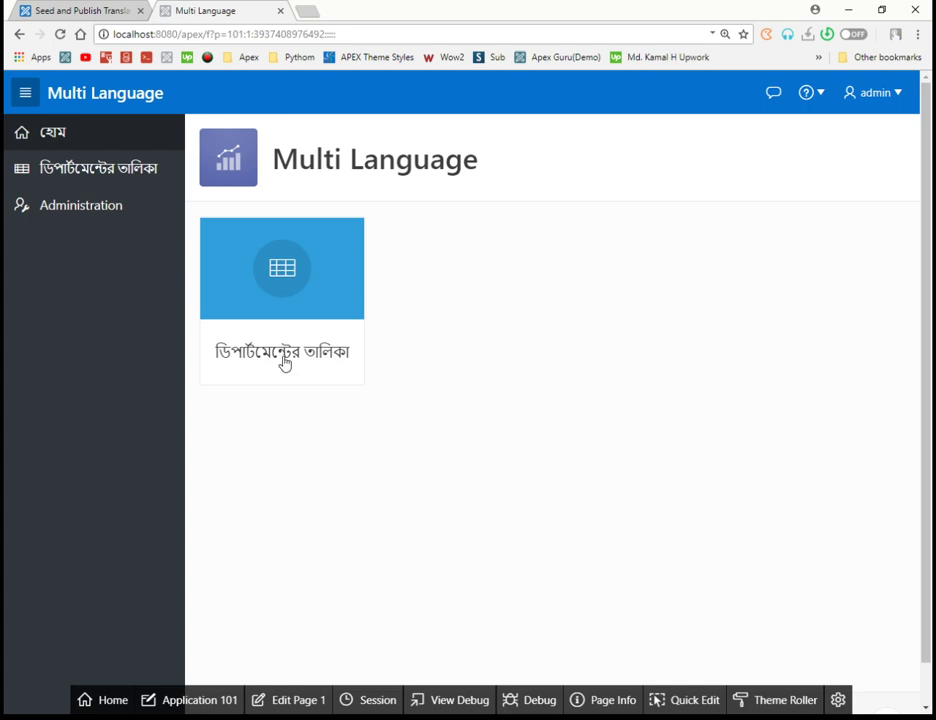
click(884, 106)
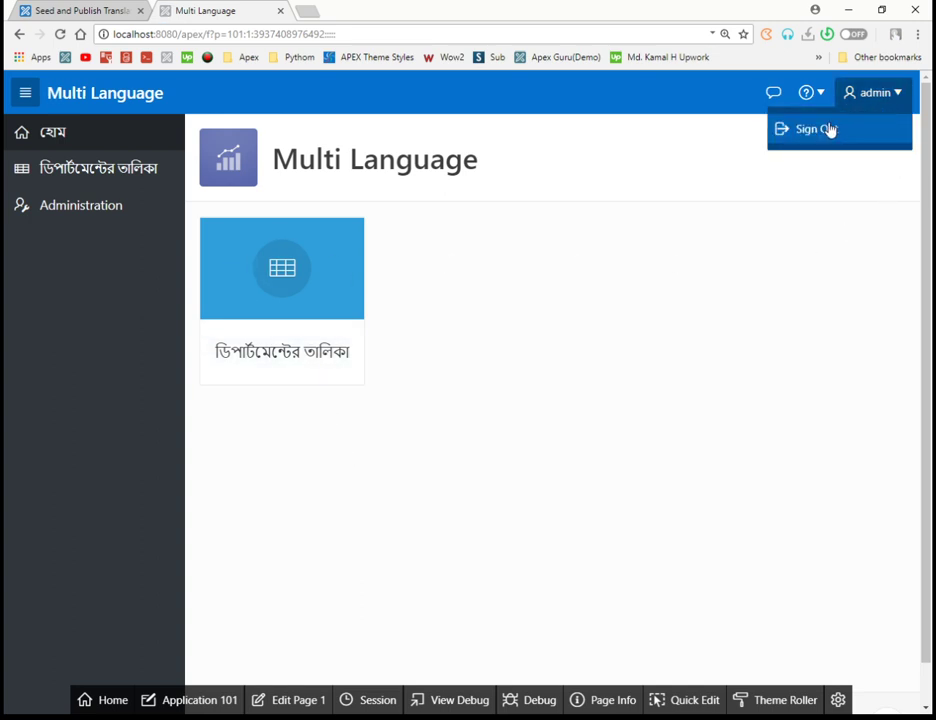
click(792, 129)
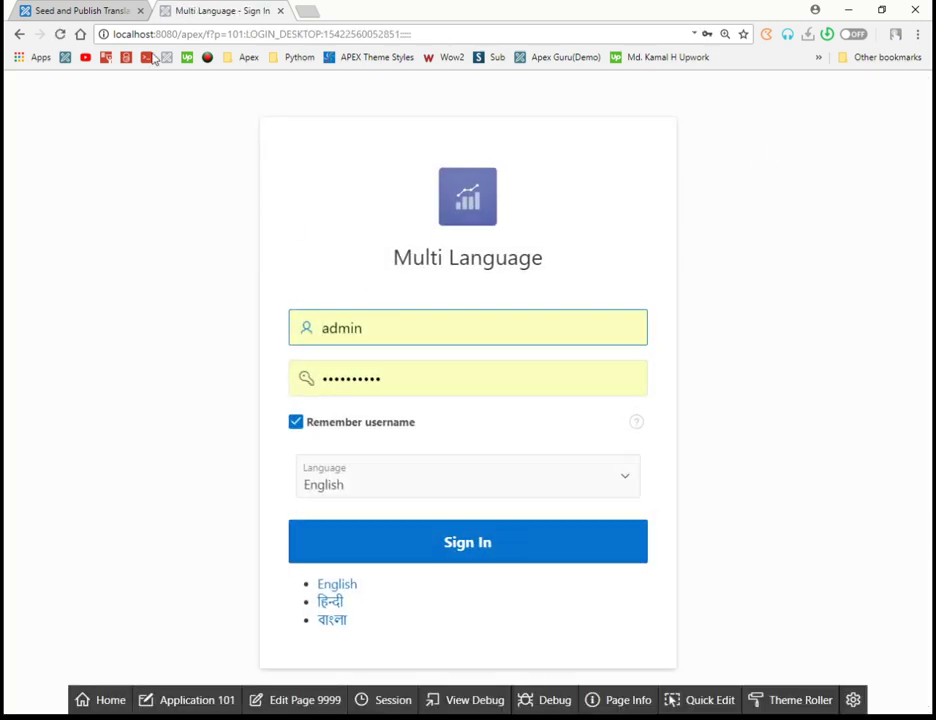
Step: Create blank page 4 named "Help to Switch Language" in Normal mode, without associating it with a navigation menu entry
click(95, 18)
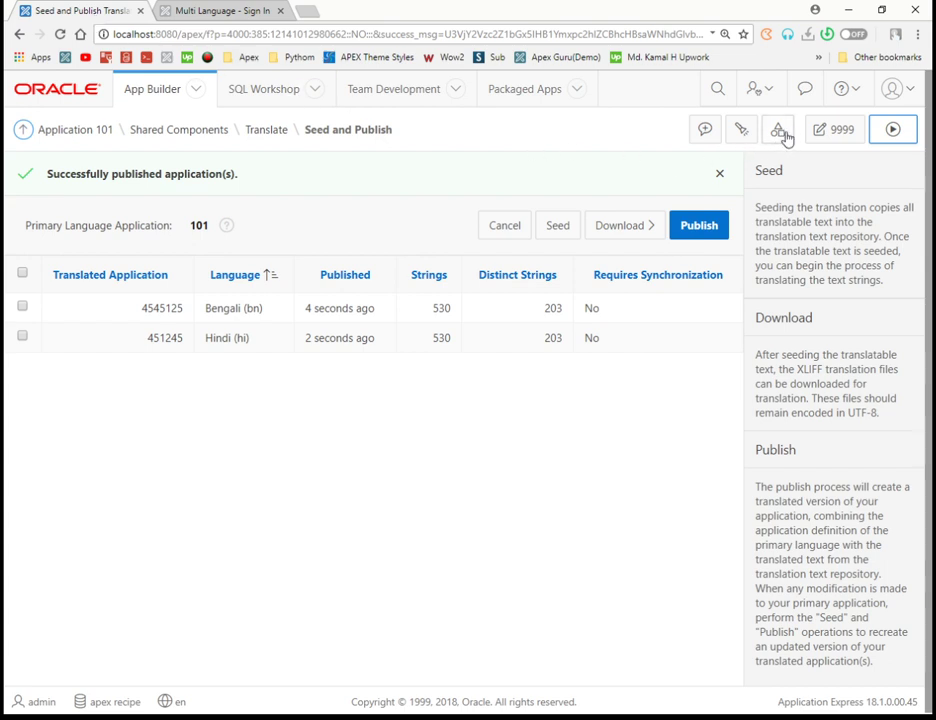
click(834, 129)
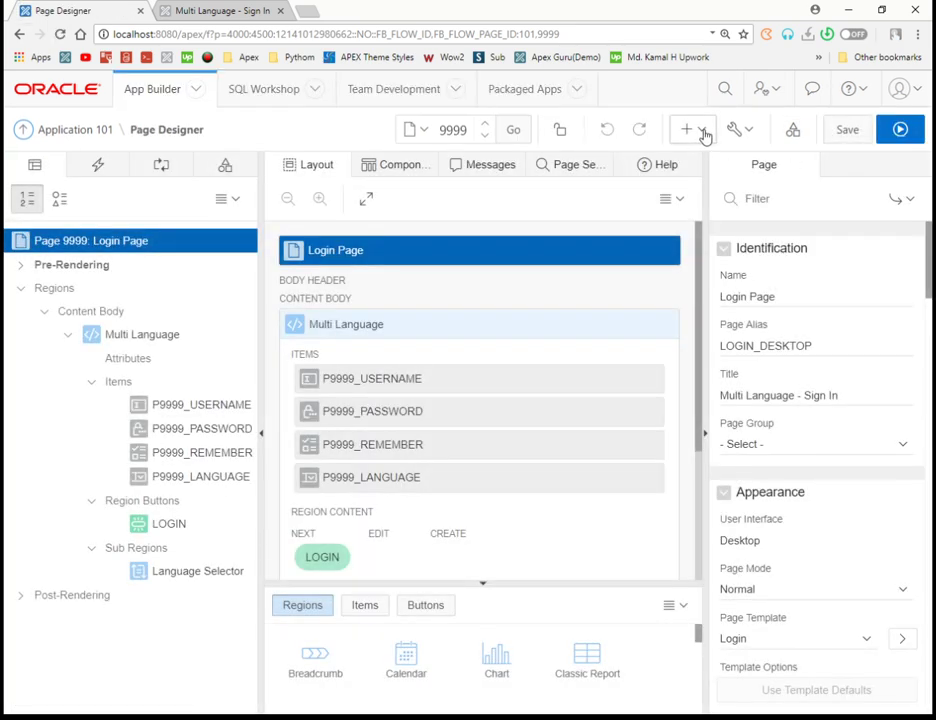
click(704, 133)
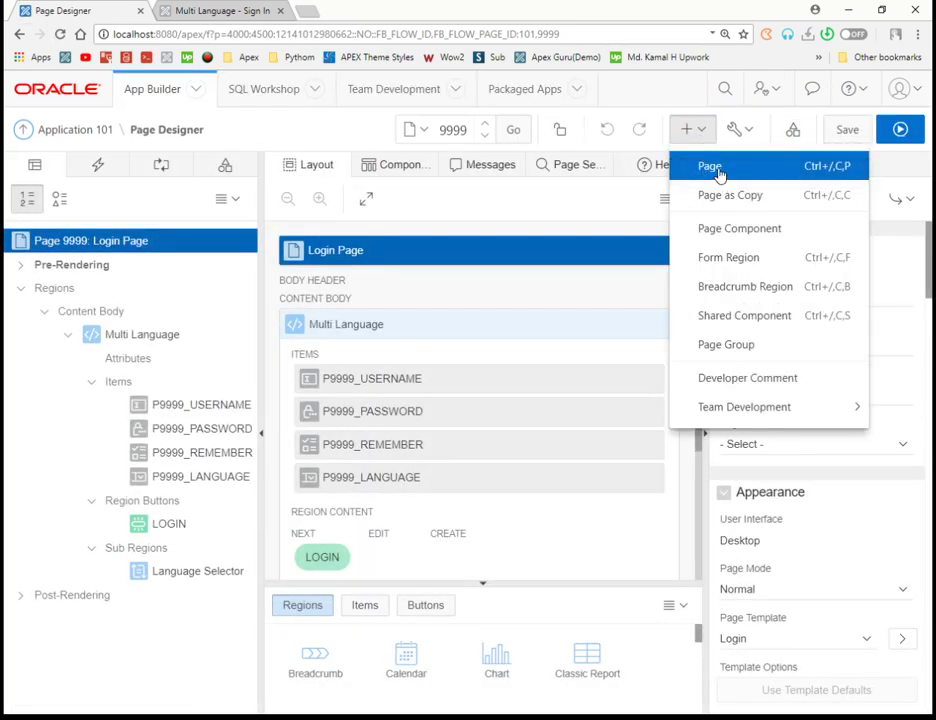
click(712, 167)
click(200, 315)
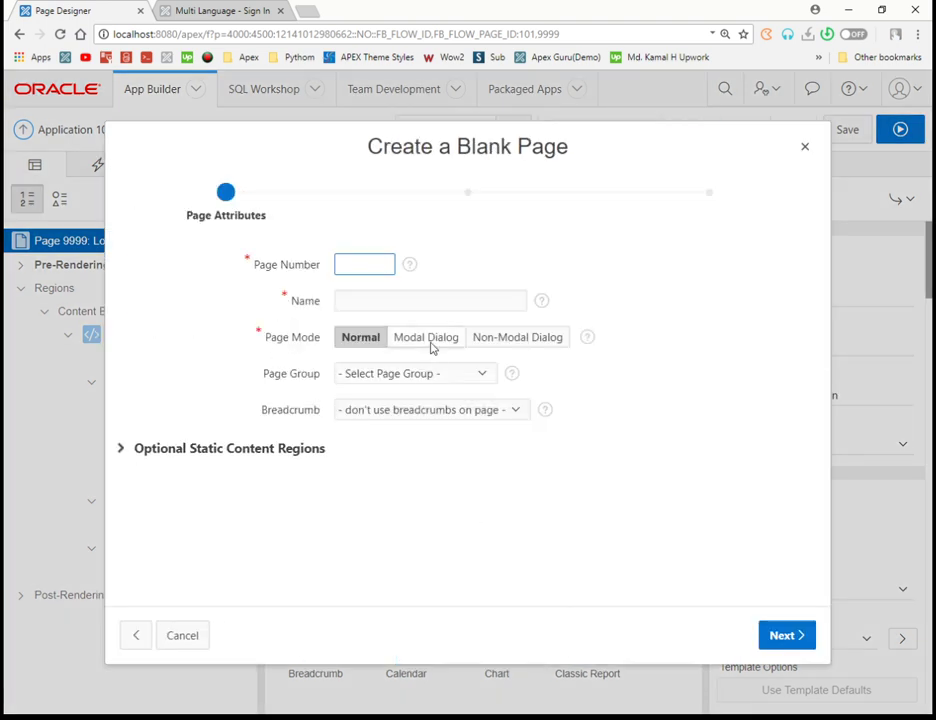
click(406, 299)
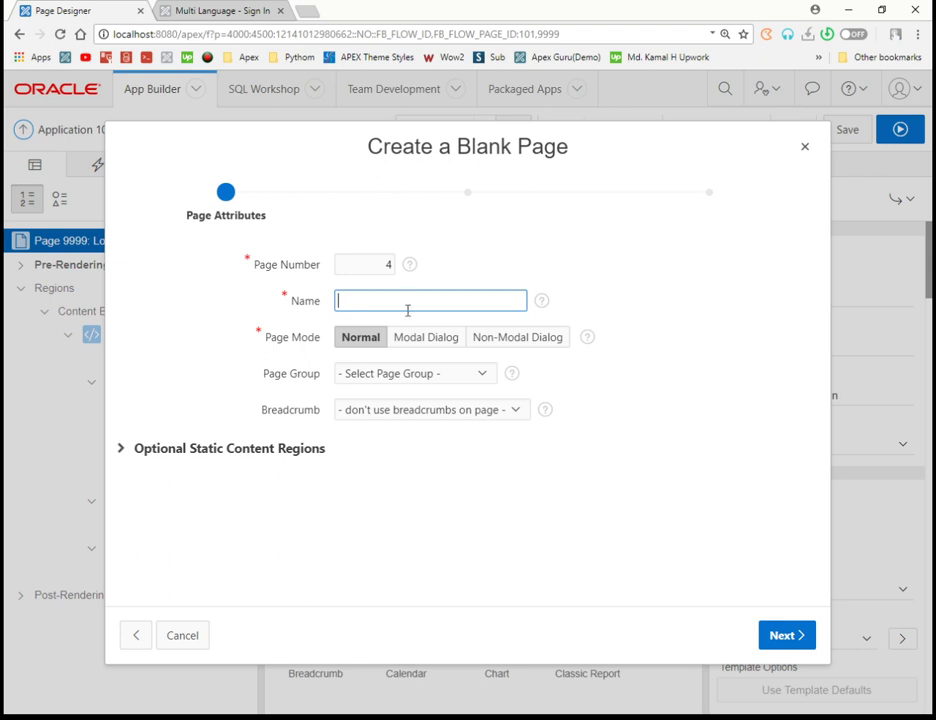
text(Help to Switch Language)
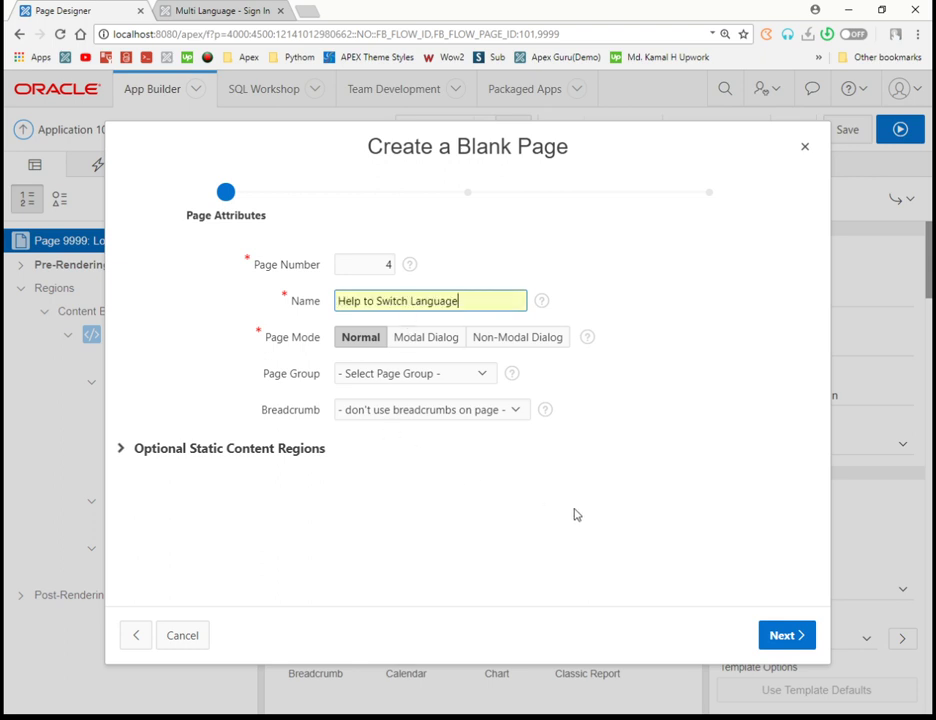
click(781, 635)
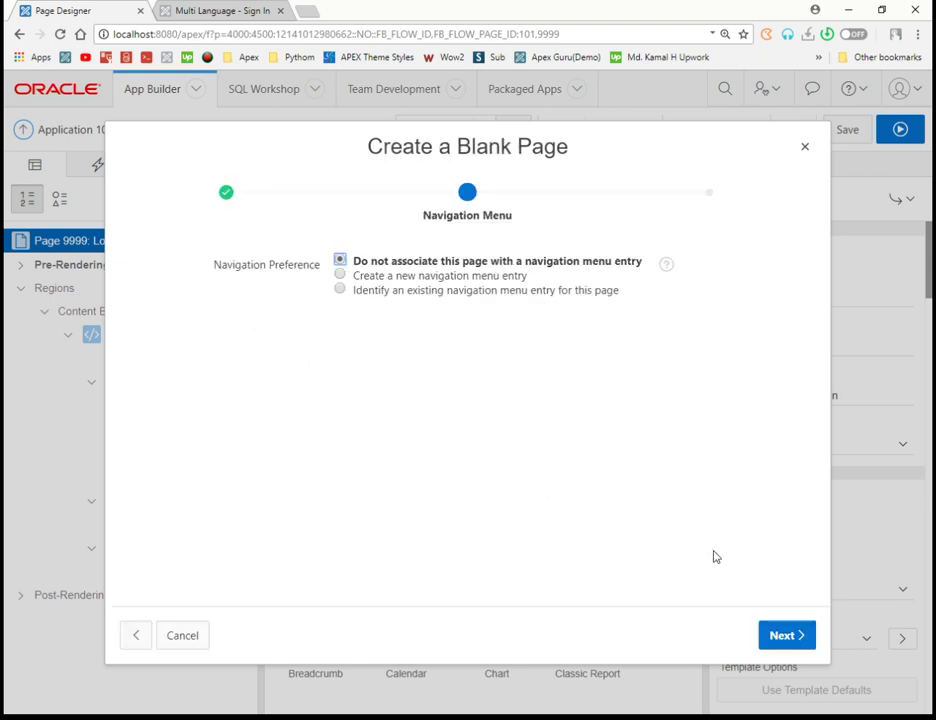
click(773, 639)
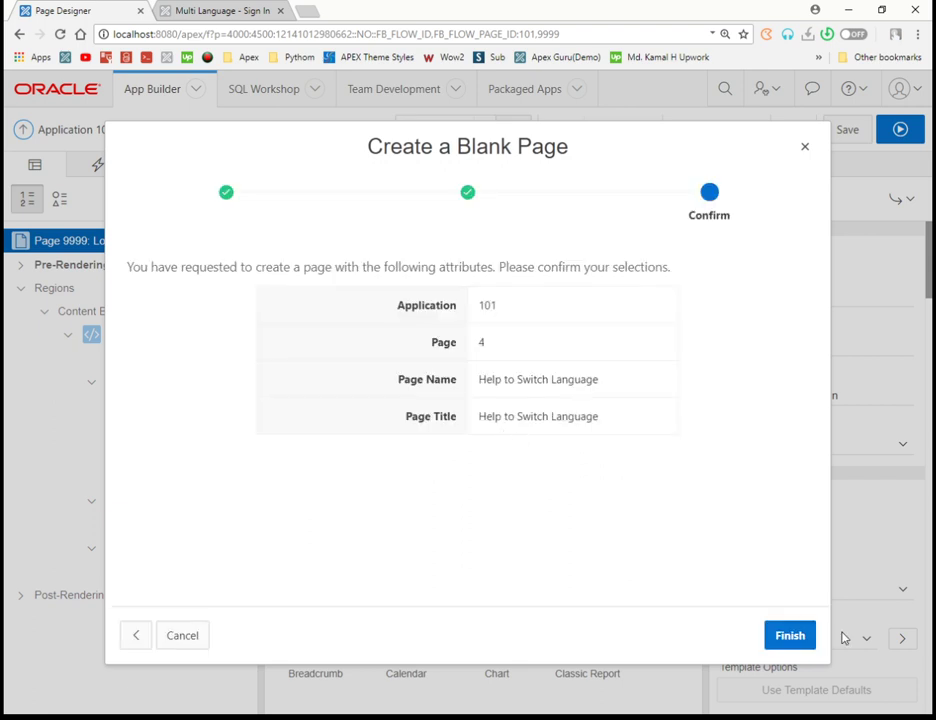
click(798, 637)
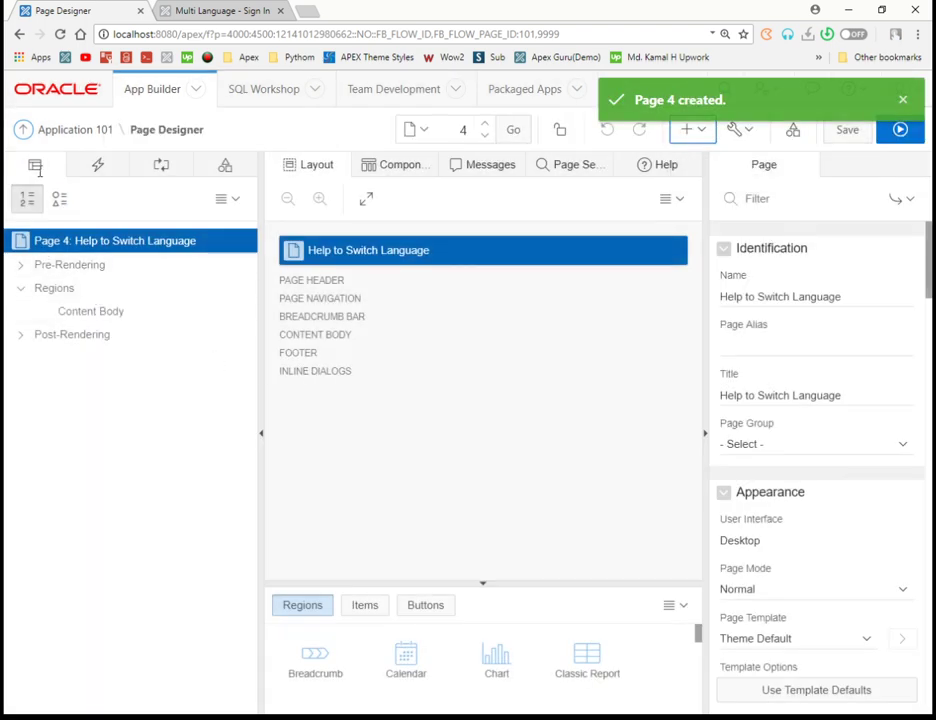
Step: Add a static content region to page 4's Content Body and create a text field item named P4_LANGUAGE_CODE in it
click(103, 316)
right_click(104, 316)
click(152, 335)
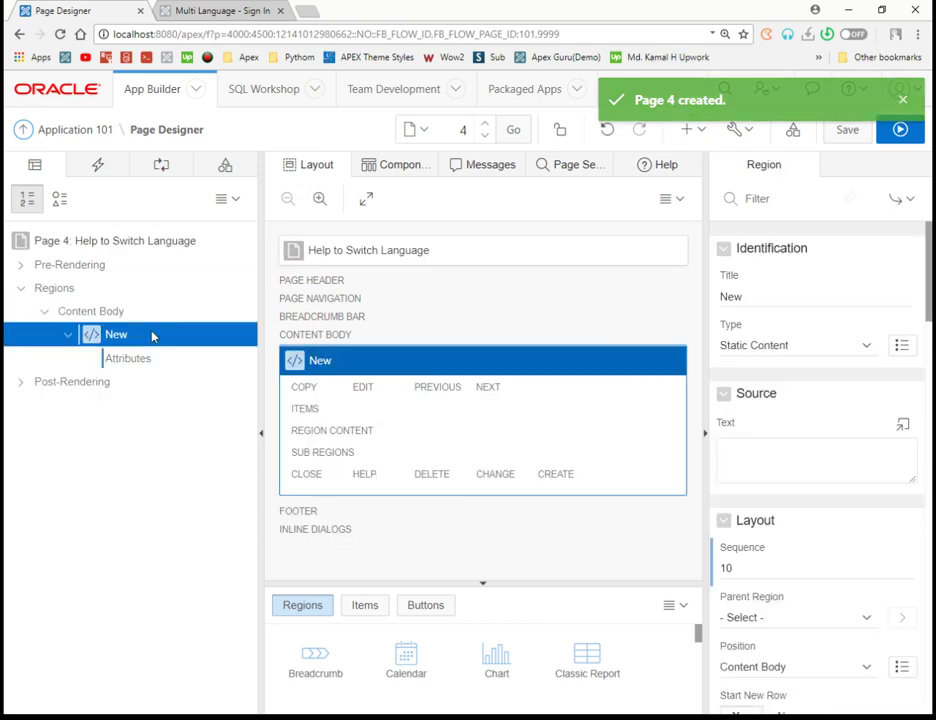
right_click(134, 338)
click(221, 428)
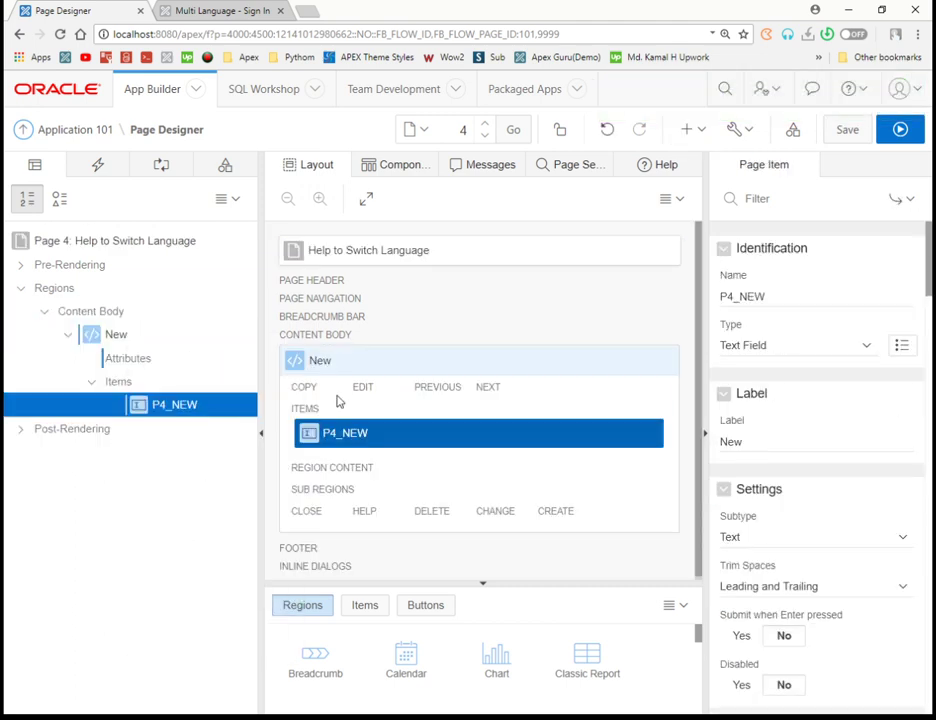
click(787, 298)
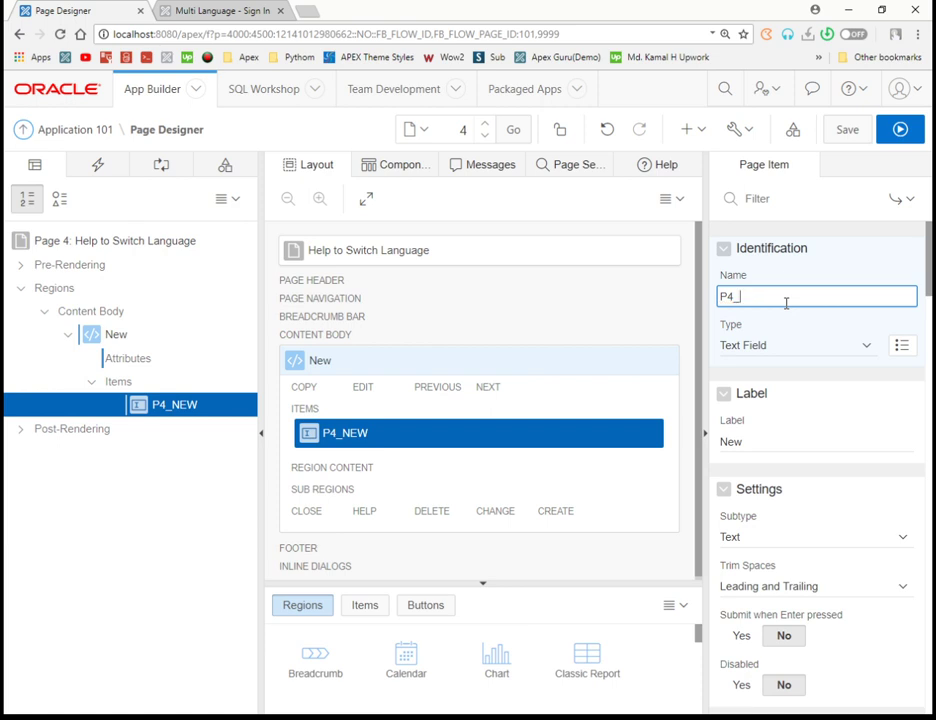
text(LANGUAGE_CODE)
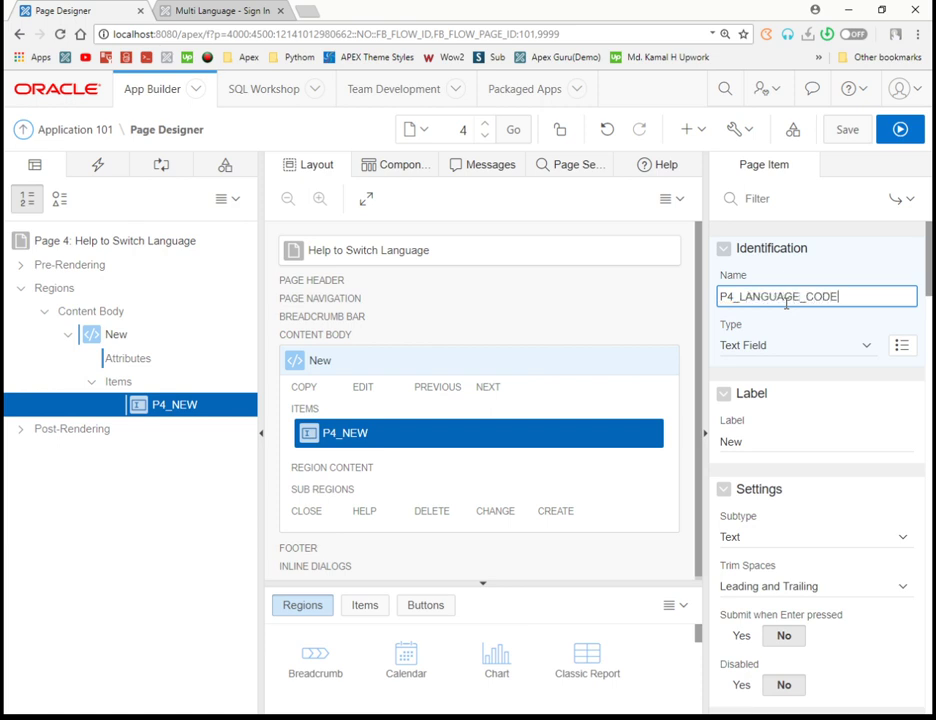
Step: Create a PL/SQL process under Processing with a BEGIN–END block calling APEX_UTIL.SET_SESSION_LANG( P_LANG => ::P9999_LANGUAGE);
click(161, 164)
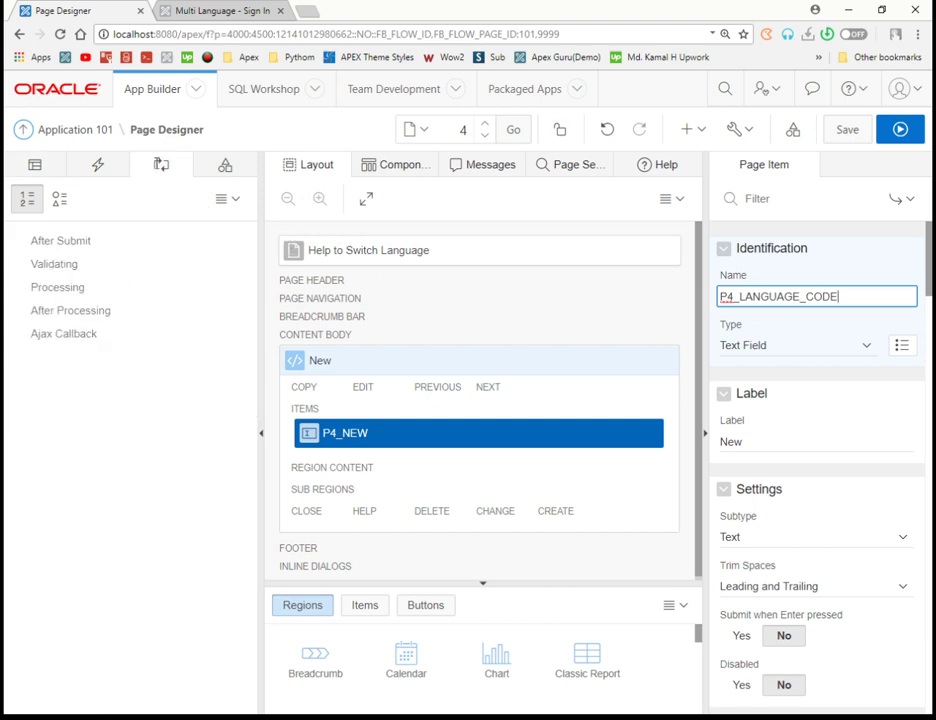
right_click(83, 288)
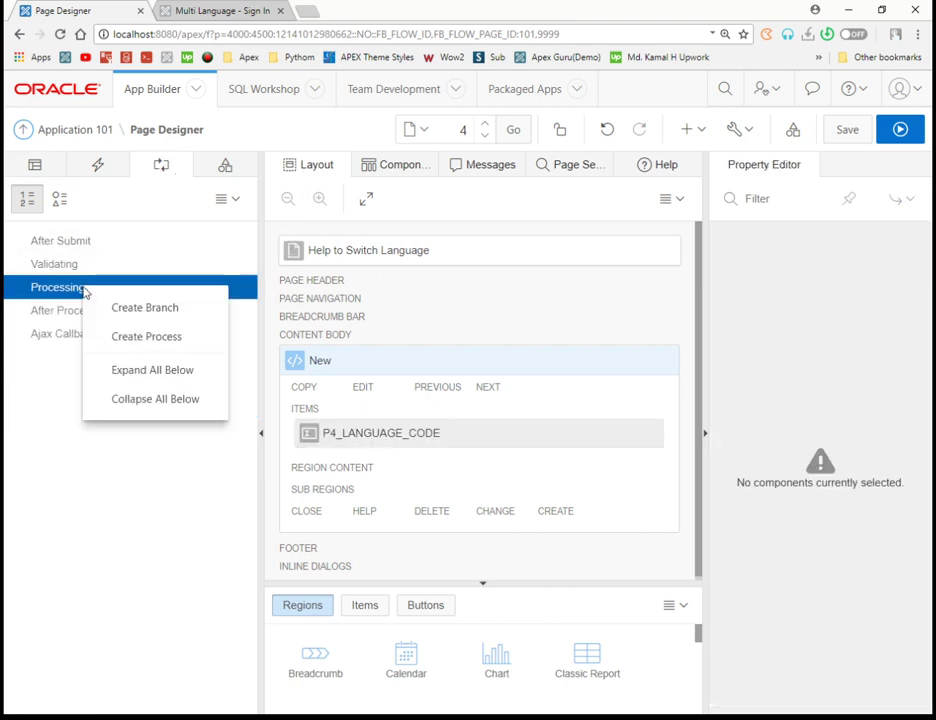
click(140, 338)
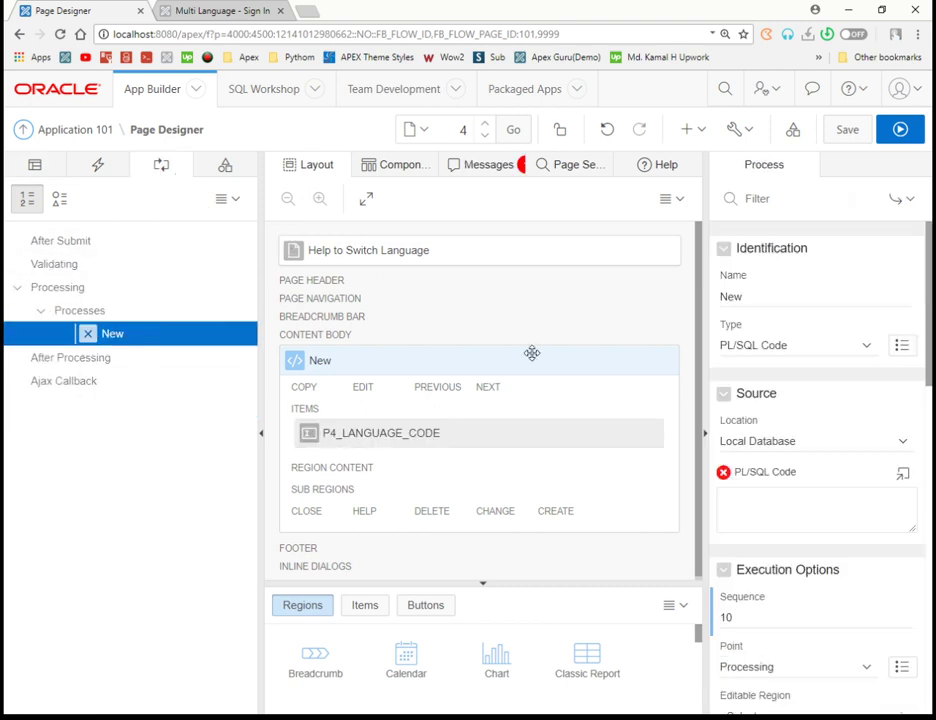
click(903, 480)
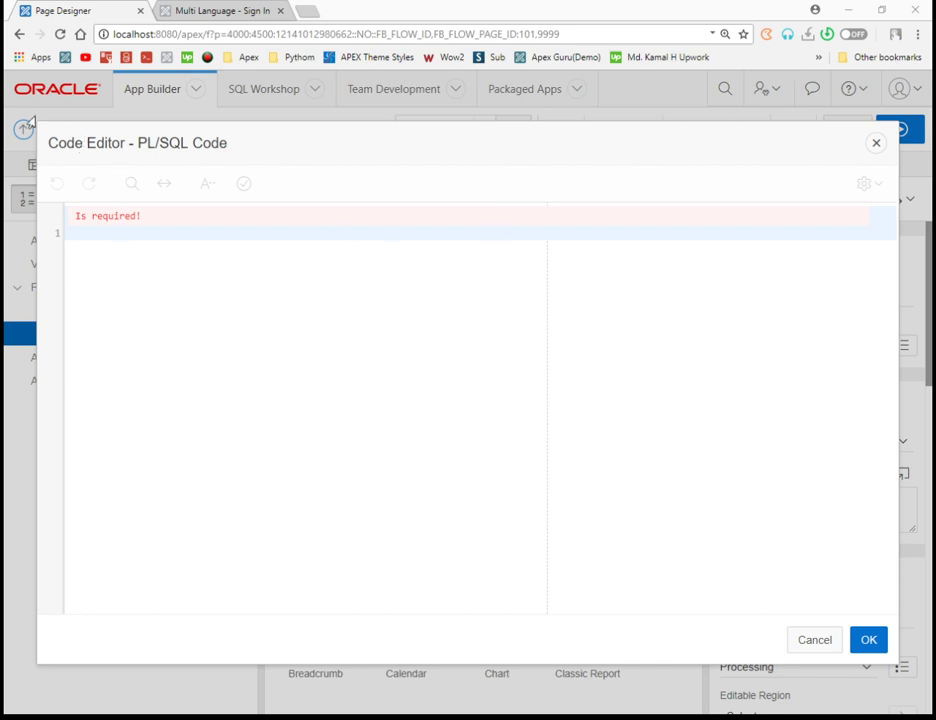
click(211, 234)
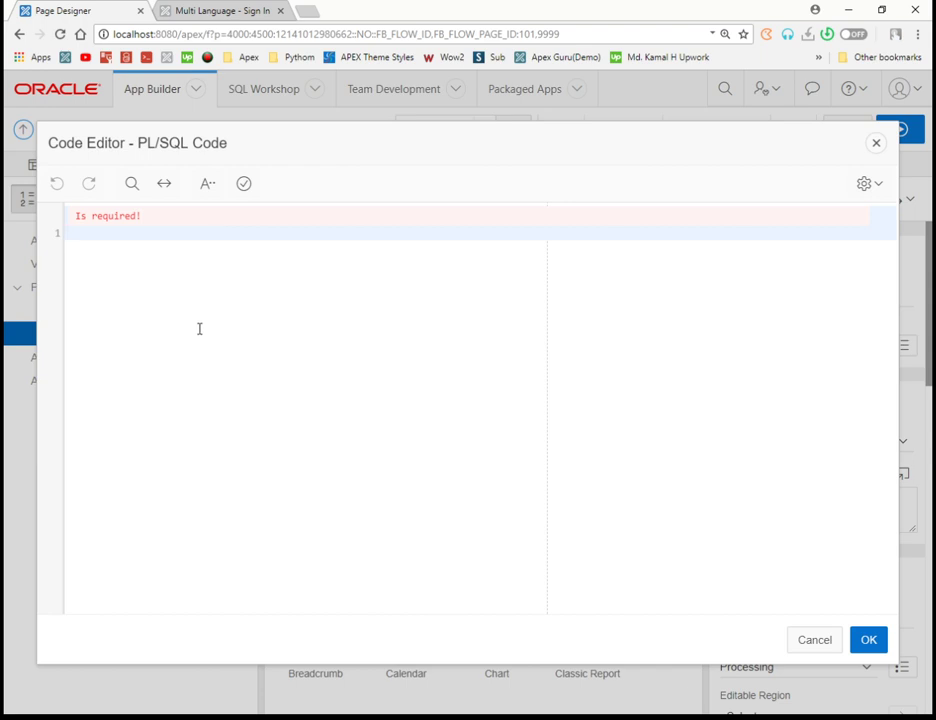
text(BEGIN     APEX_UTIL.SET_SESSION_LANG( P_LANG => ::P9999_LANGUAGE); END;)
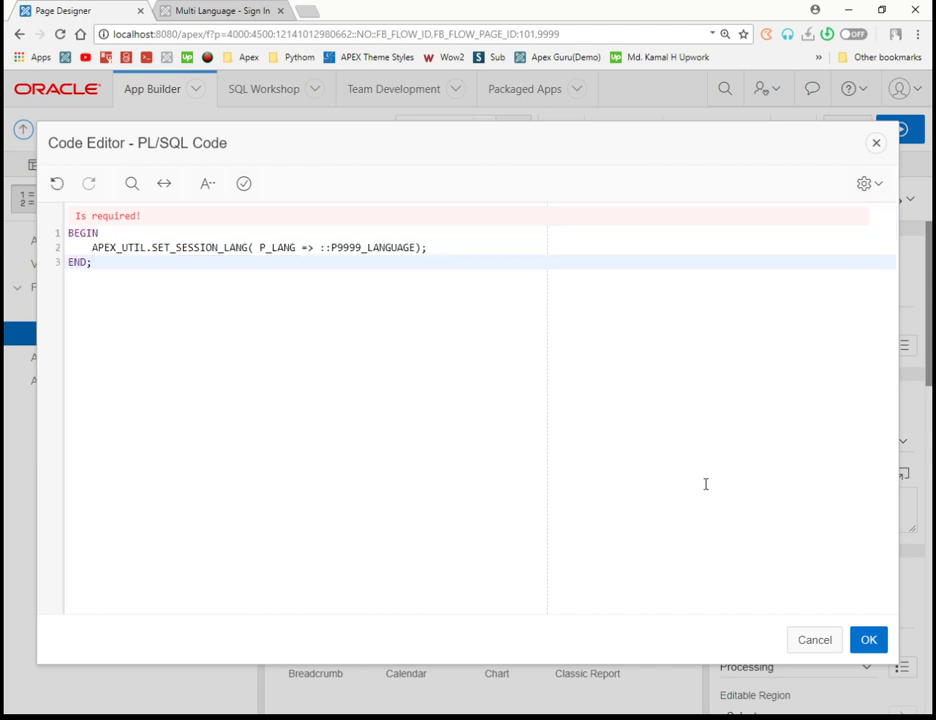
click(866, 641)
Step: Replace the bind variable in the new process's PL/SQL code with :P4_LANGUAGE_CODE, validate the code and accept it
click(35, 165)
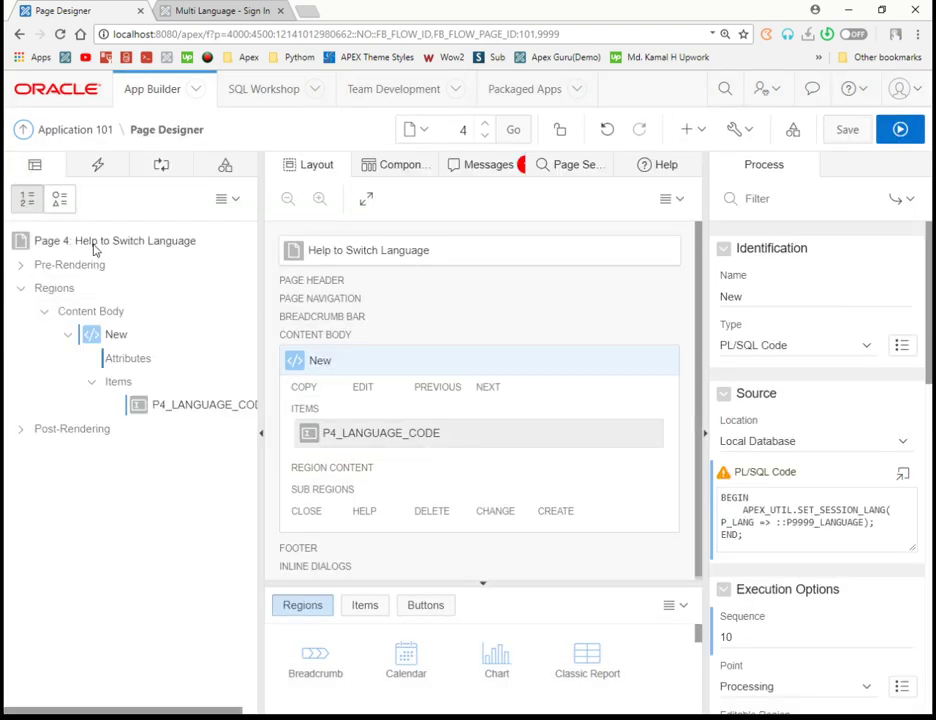
click(190, 404)
double_click(796, 297)
key(ctrl+c)
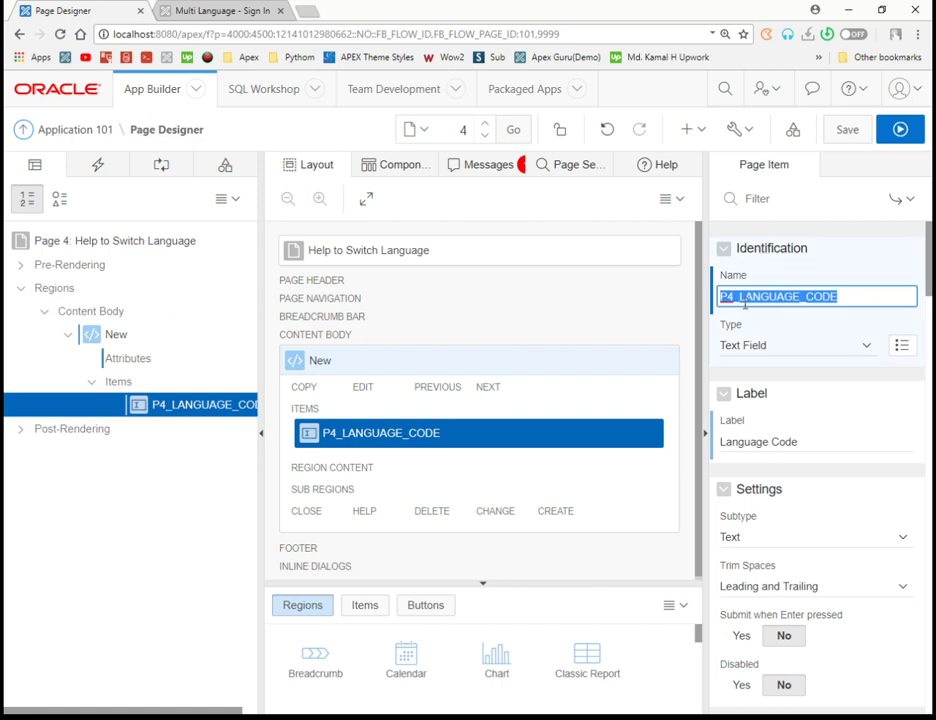
click(161, 165)
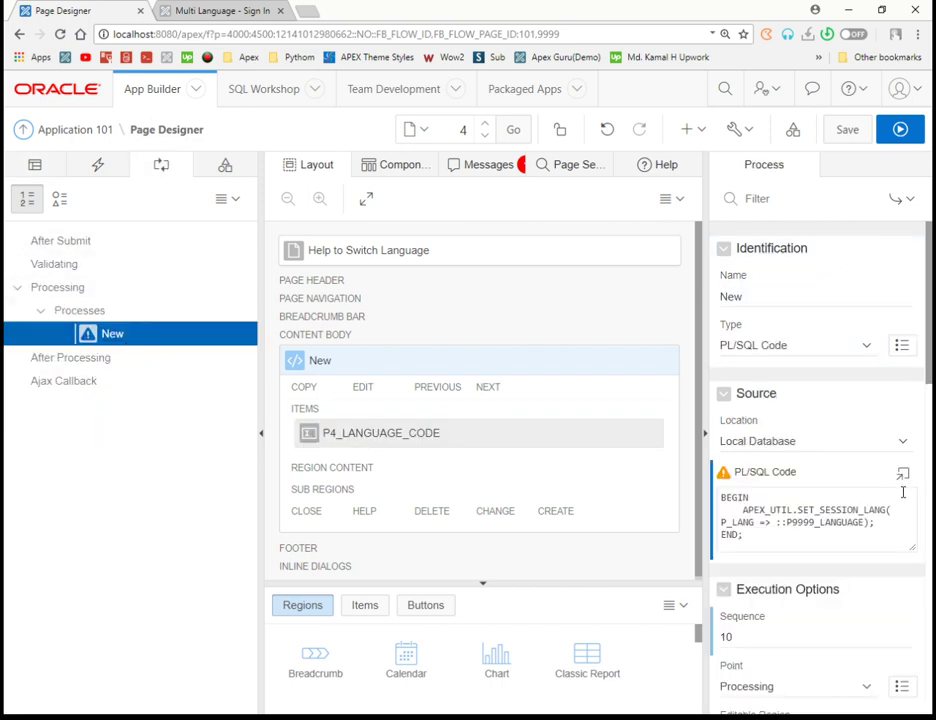
click(903, 474)
double_click(378, 286)
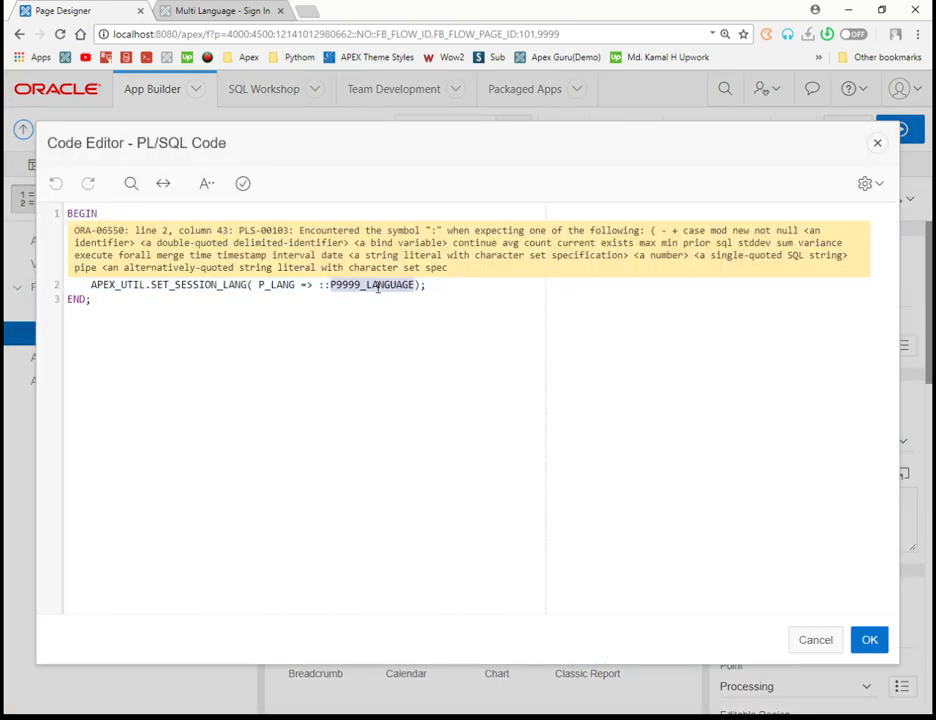
key(BackSpace)
key(BackSpace)
key(ctrl+v)
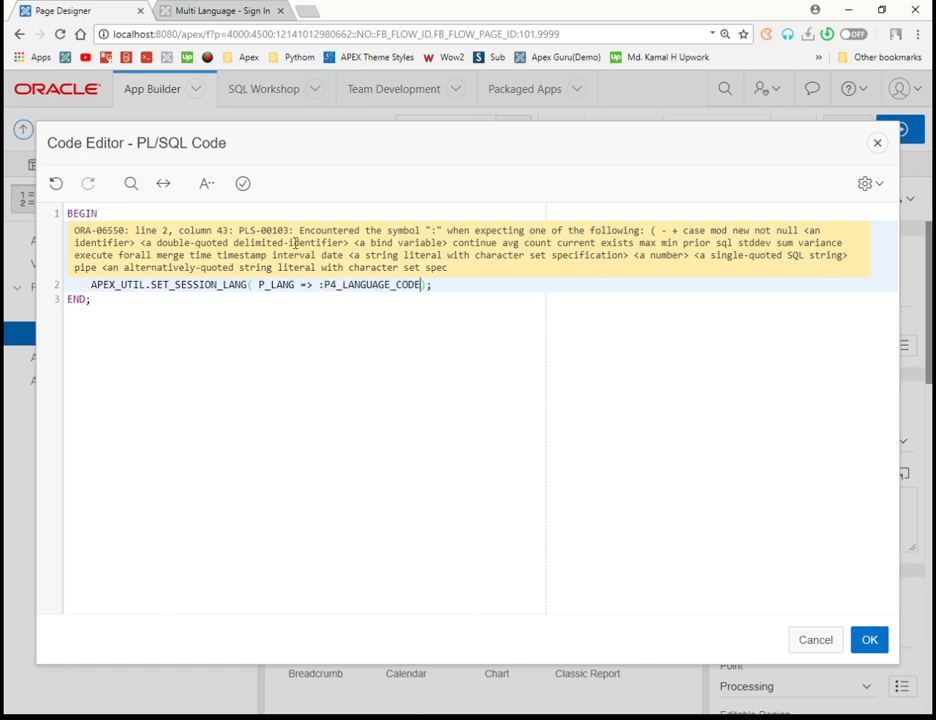
click(242, 183)
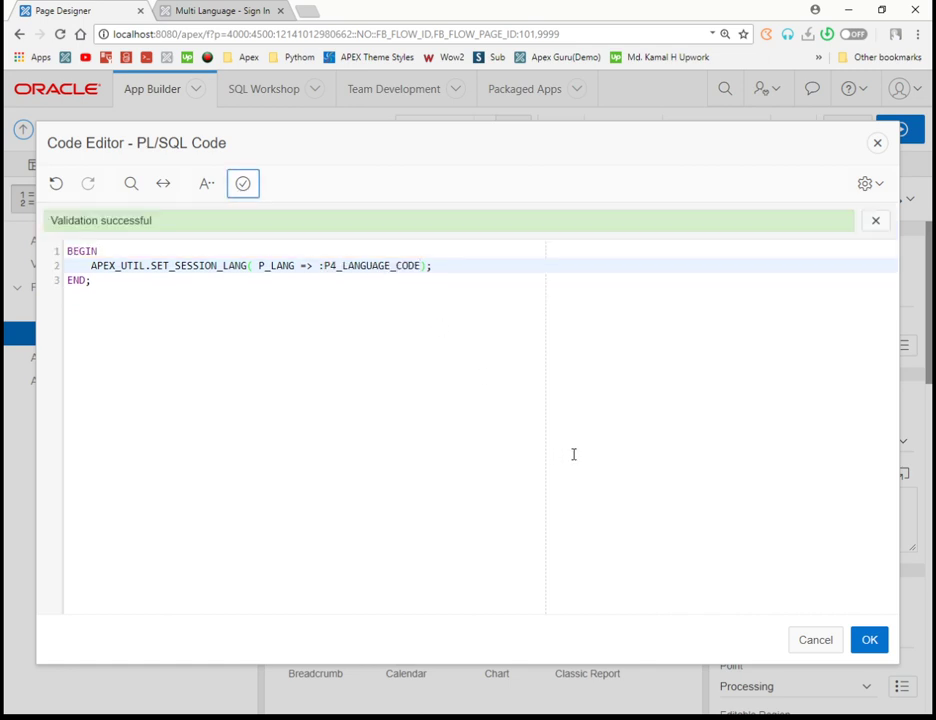
click(869, 640)
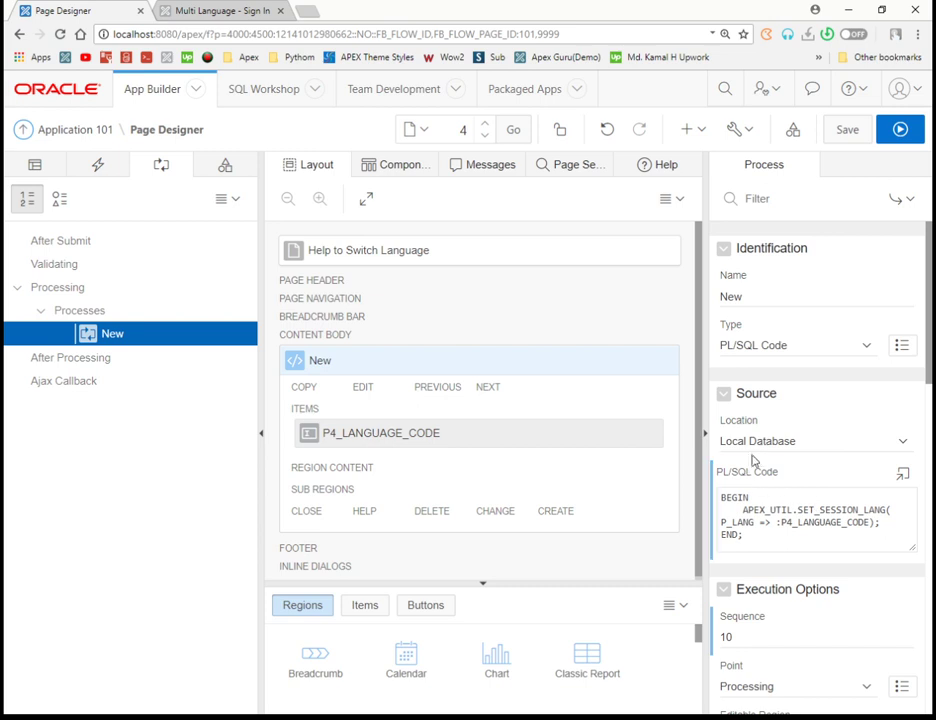
Step: Rename the new PL/SQL process as Switch Language
double_click(779, 293)
text(Sw)
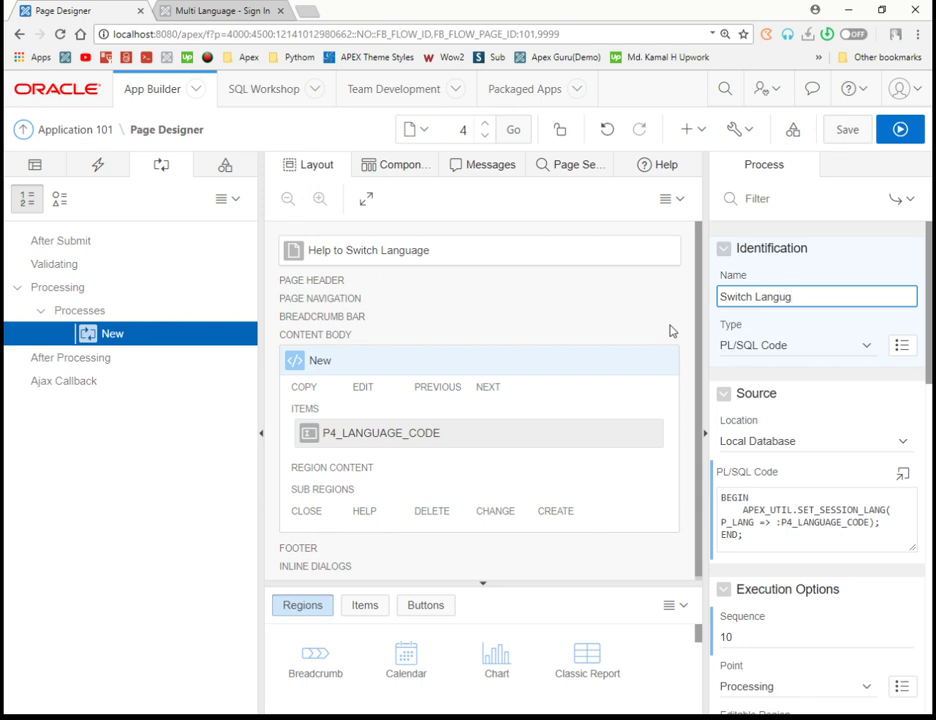
text(itch Langug)
key(BackSpace)
Step: Create an After Processing branch that redirects to page 1 and clears the cache of page 1, and save the page
click(100, 360)
right_click(125, 359)
click(136, 380)
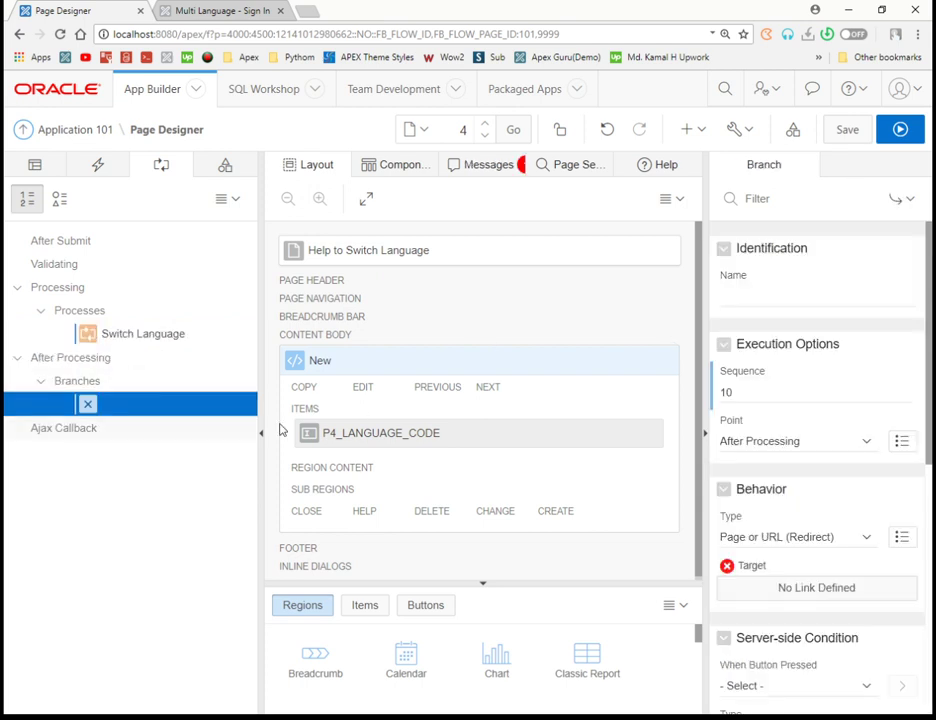
click(813, 298)
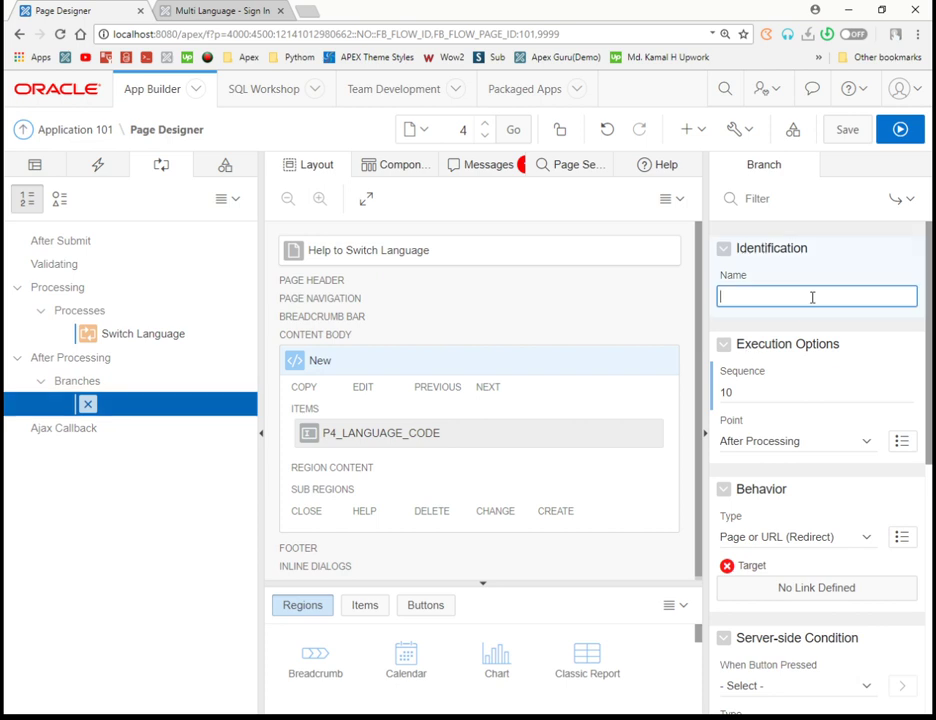
click(877, 588)
click(375, 290)
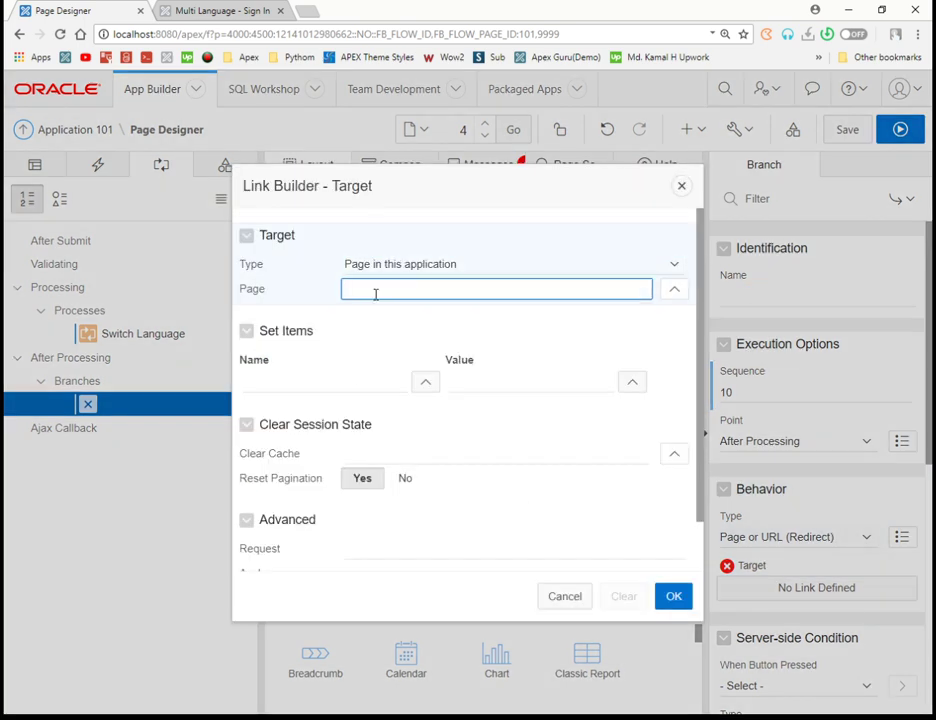
text(1)
click(416, 452)
text(1)
click(673, 595)
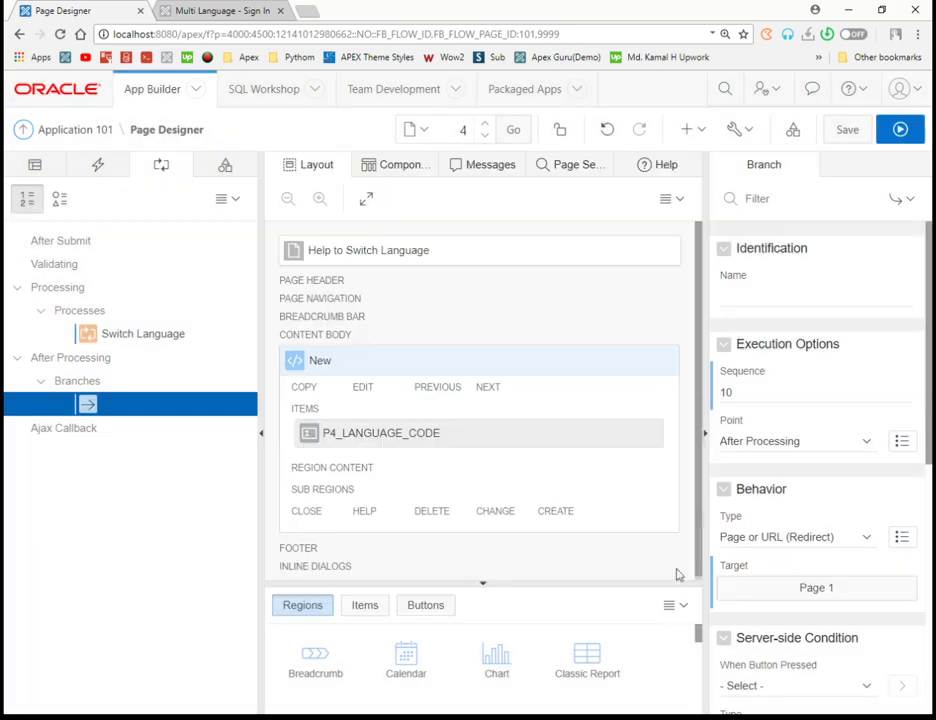
click(852, 131)
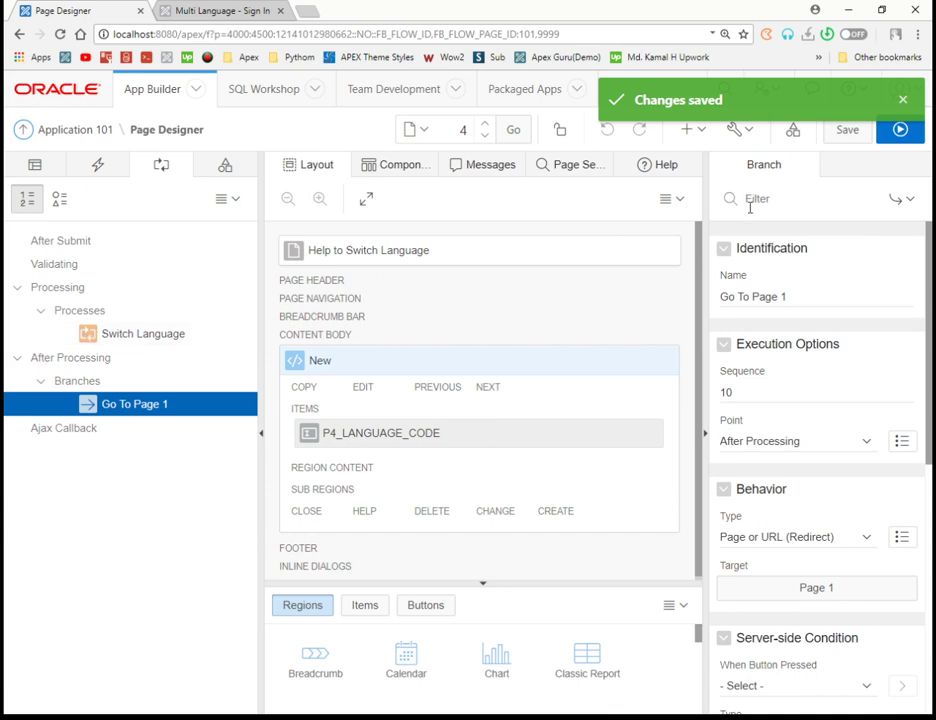
Step: Create an application item named language in the application's shared components, with Application scope
click(794, 133)
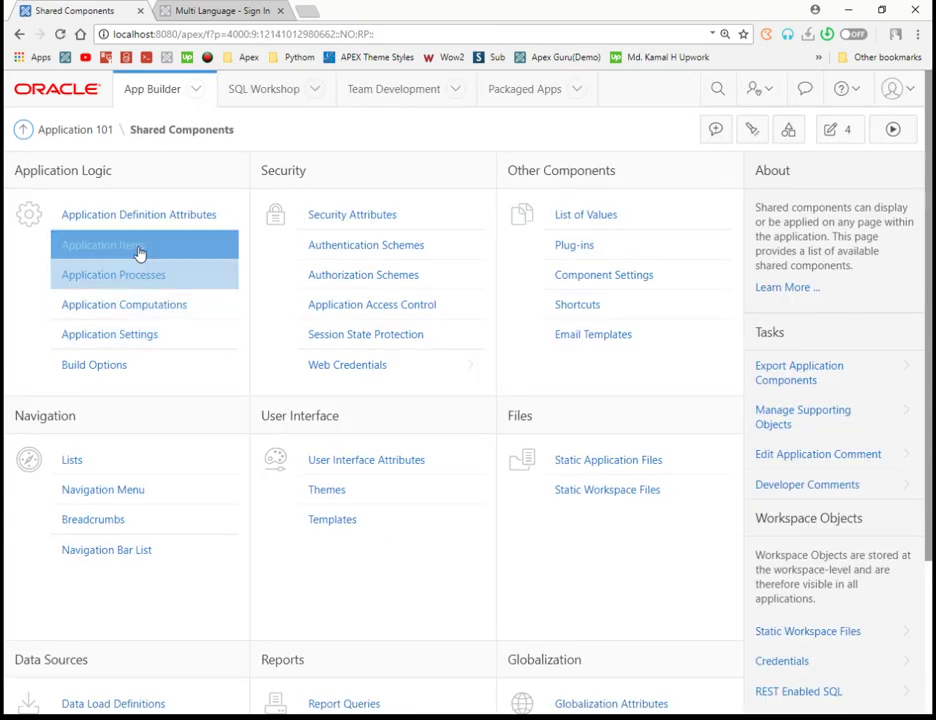
click(140, 247)
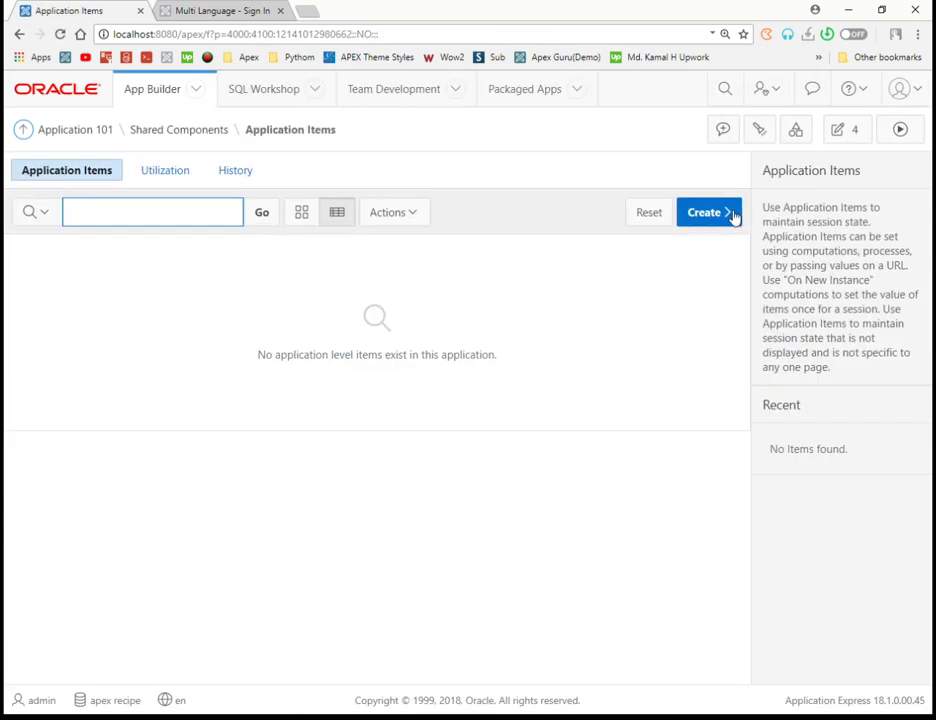
click(729, 213)
click(304, 358)
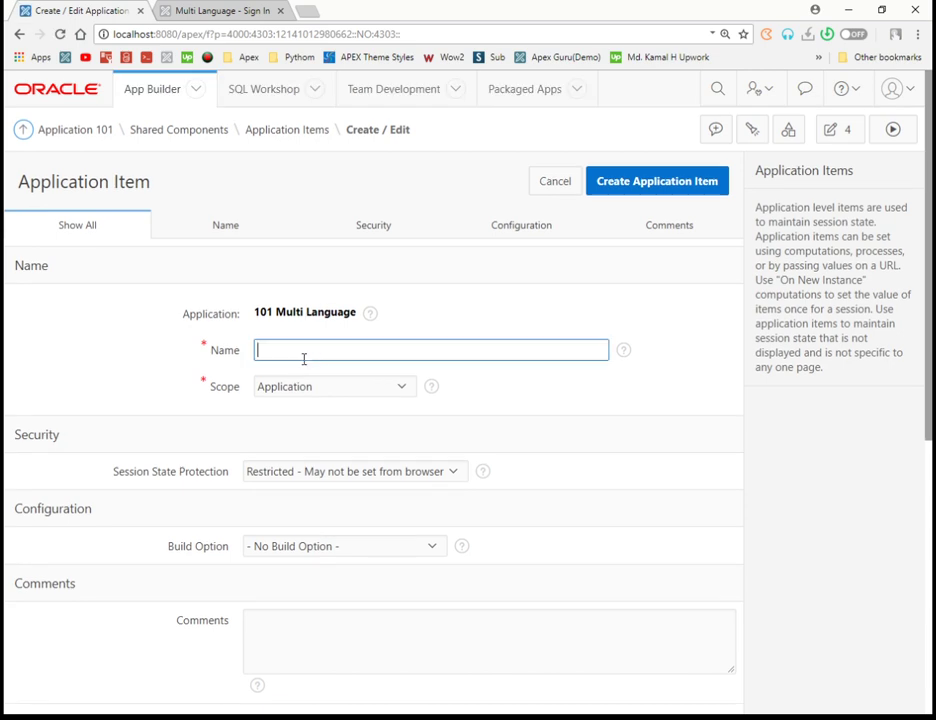
text(language)
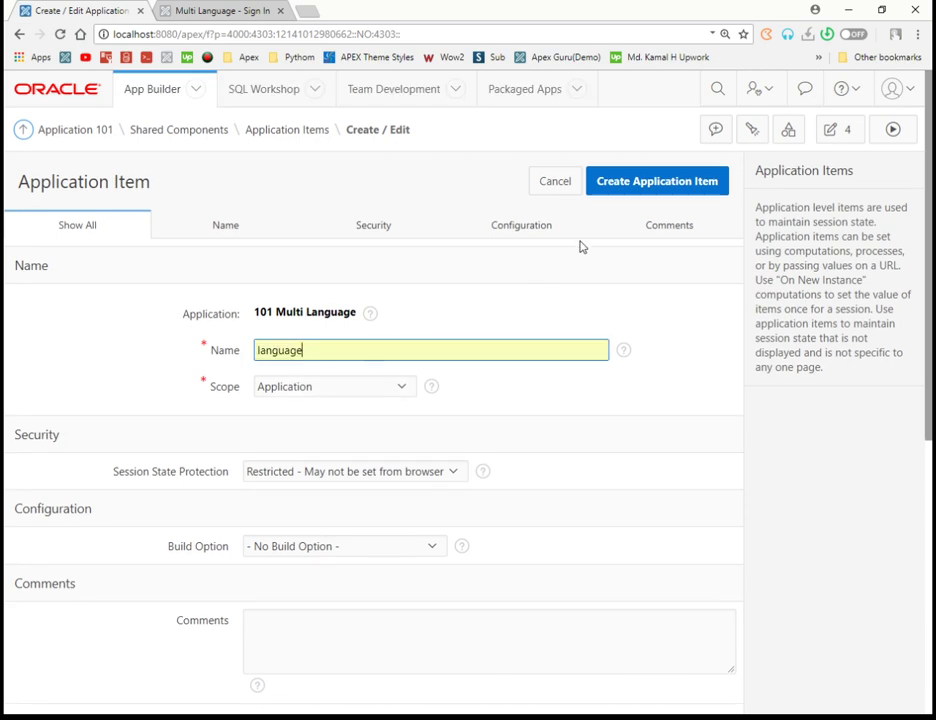
click(643, 188)
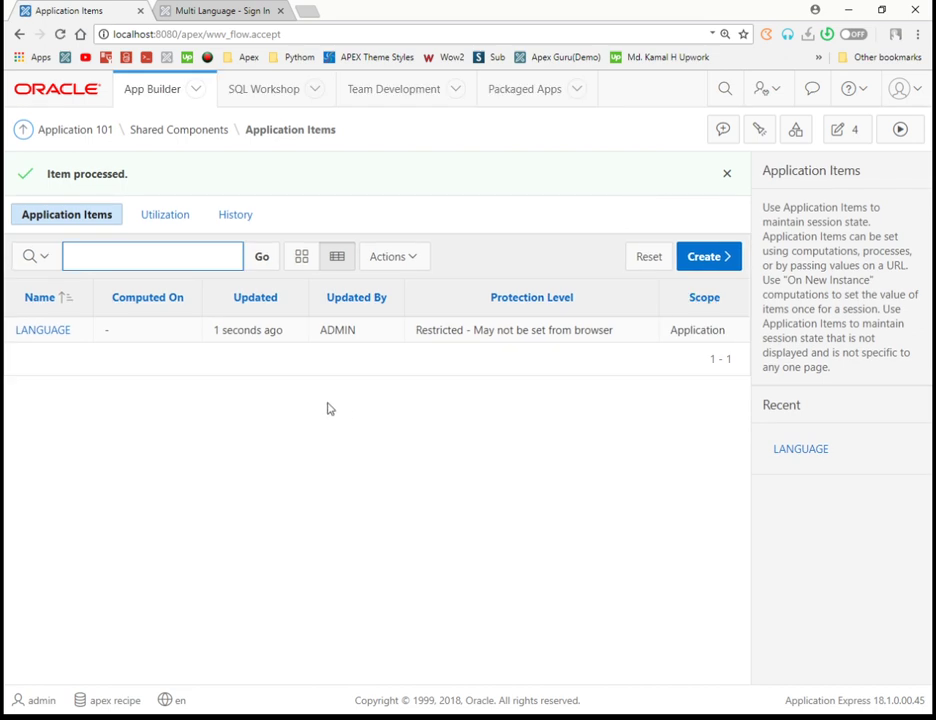
Step: Set up a new application computation for the LANGUAGE item with computation point Before Header and type SQL Query (return single value)
click(150, 130)
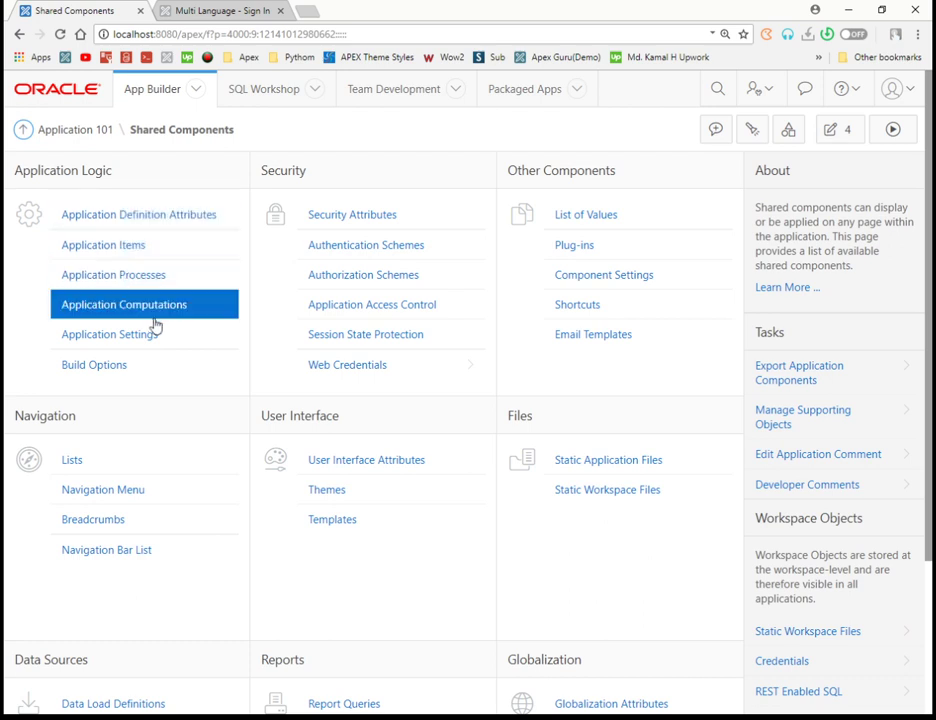
click(150, 316)
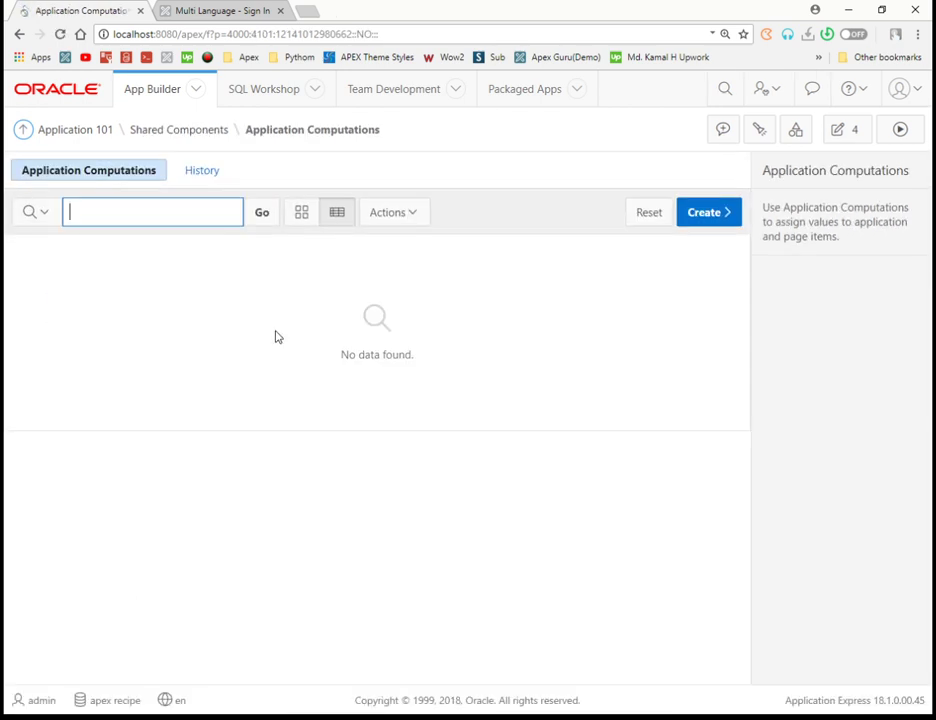
click(707, 220)
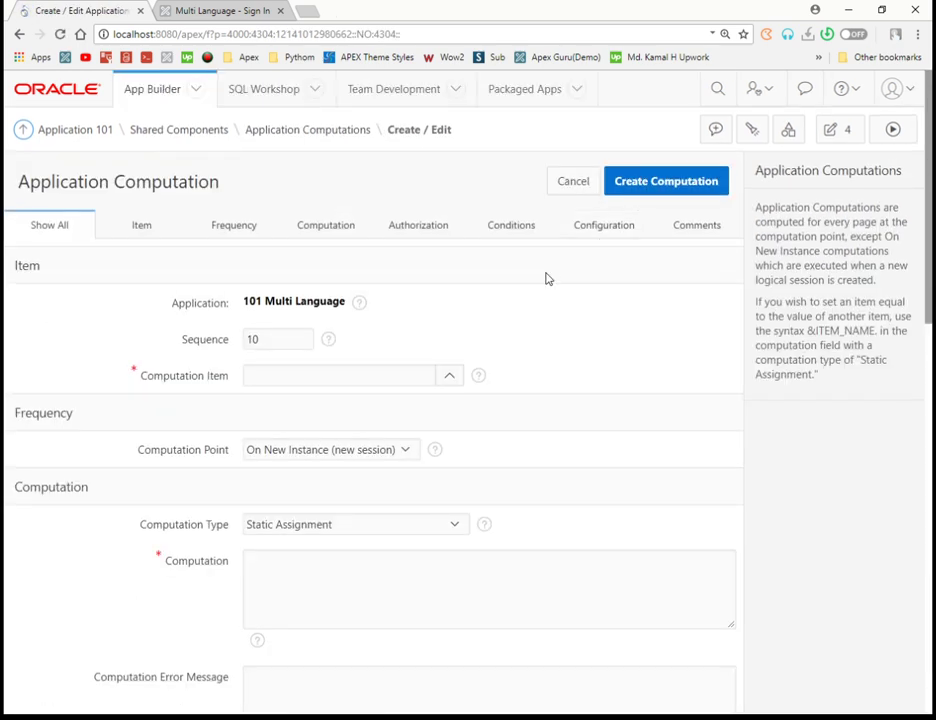
click(448, 378)
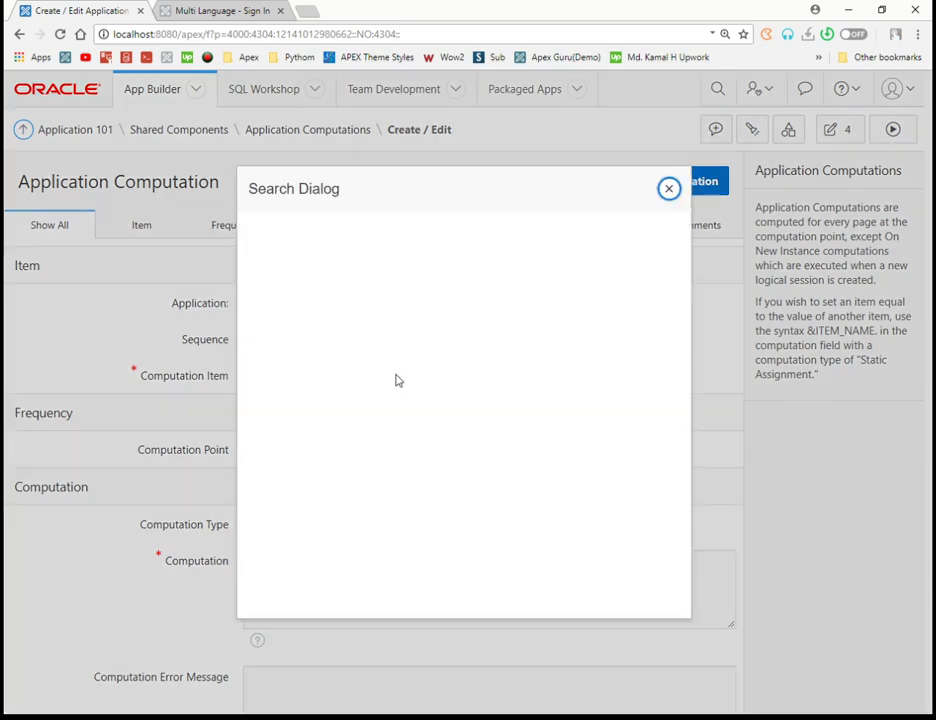
click(295, 274)
scroll(295, 345, down, 2)
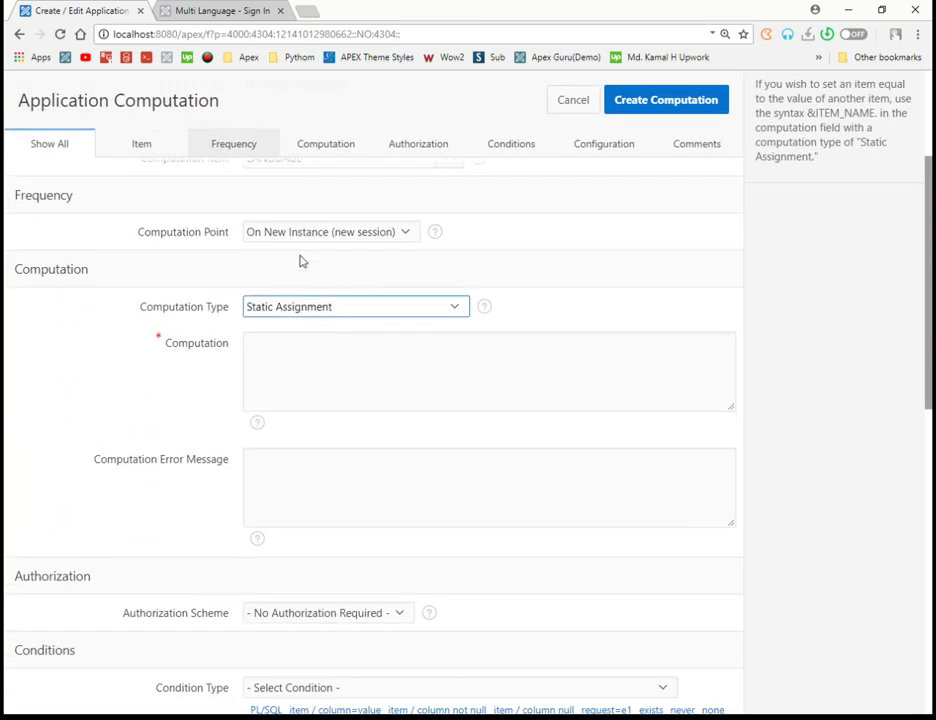
click(299, 238)
key(Down)
click(315, 307)
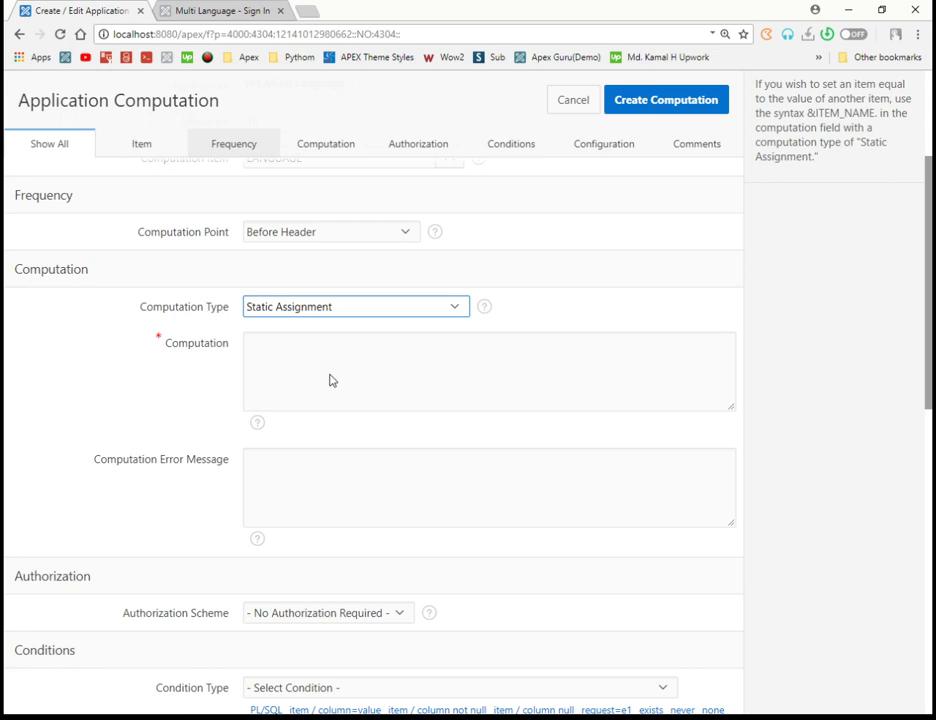
key(Down)
key(Down)
Step: Enter a query mapping APEX_UTIL.GET_SESSION_LANG values 'en', 'bn' and 'hi' to 'English', 'Bangla' and 'Hindi', else 'en', from dual, and create the computation
click(333, 361)
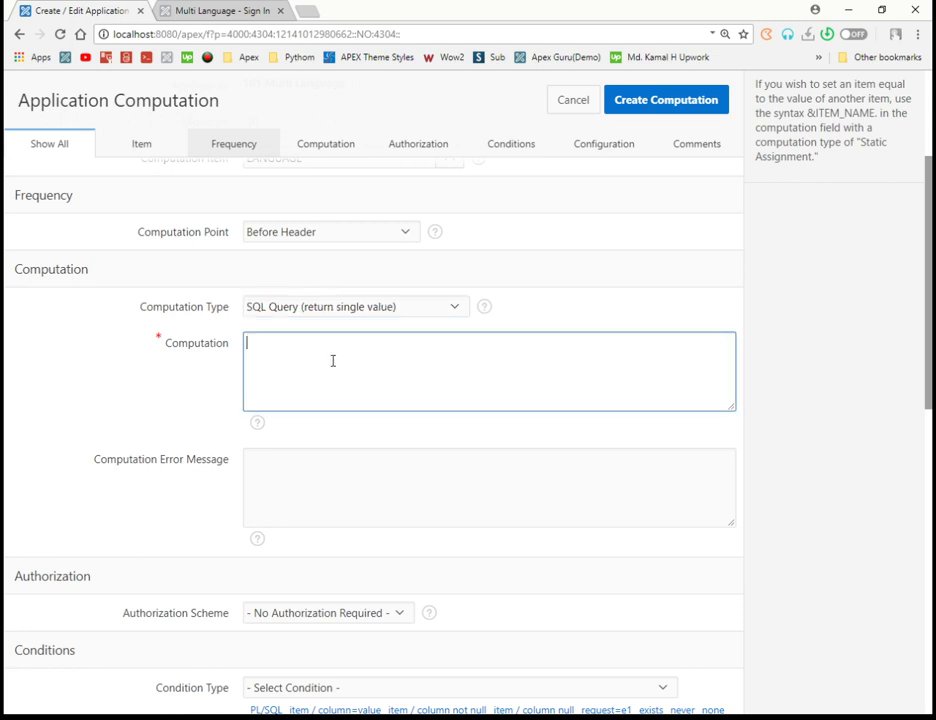
click(376, 113)
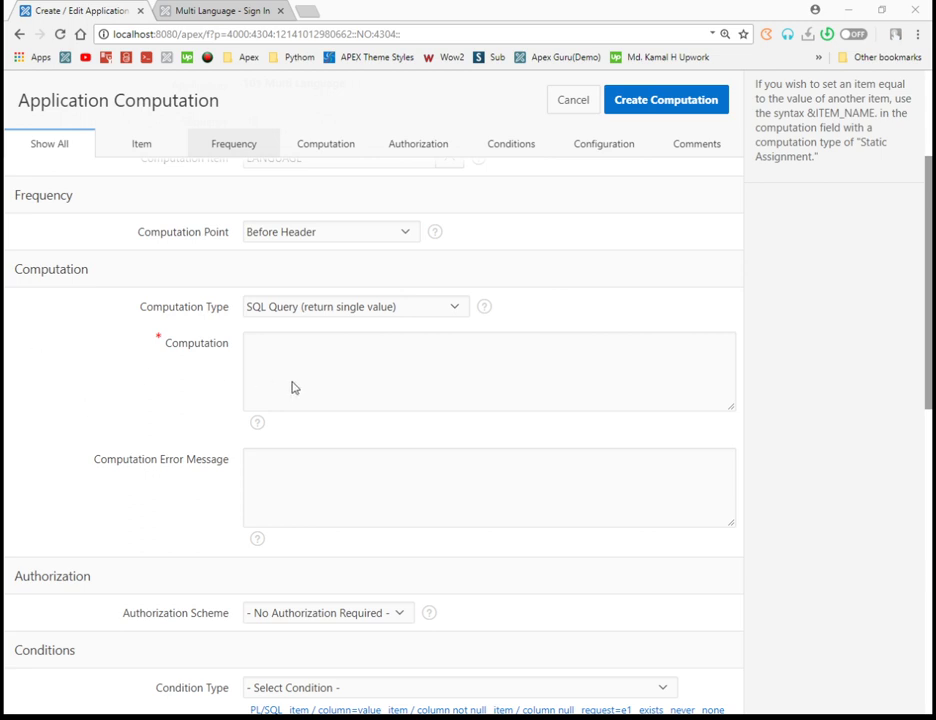
click(322, 365)
key(ctrl+v)
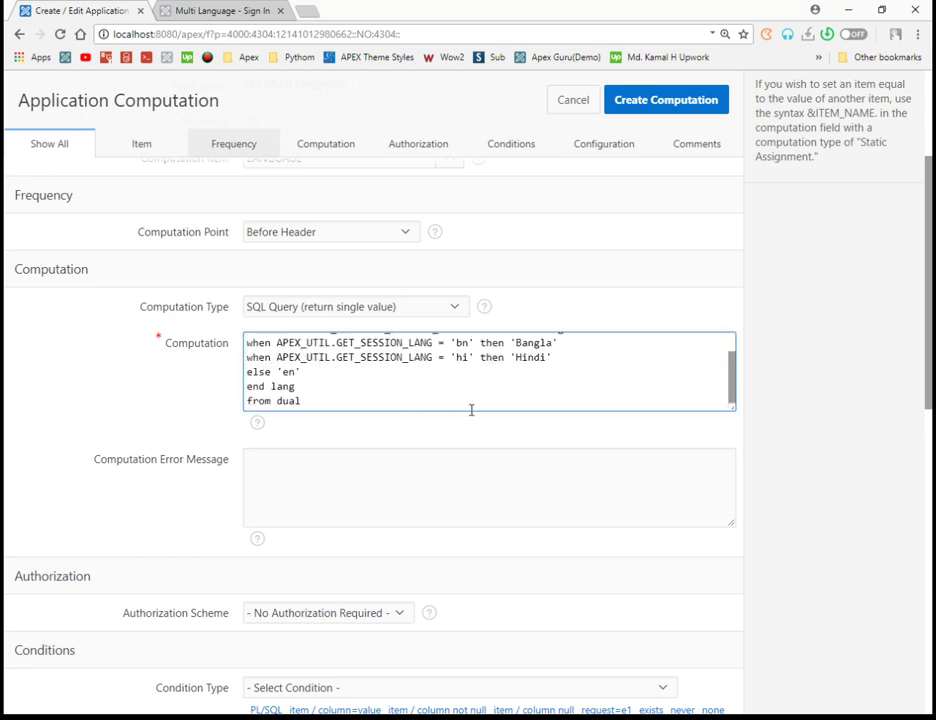
drag(733, 409, 729, 496)
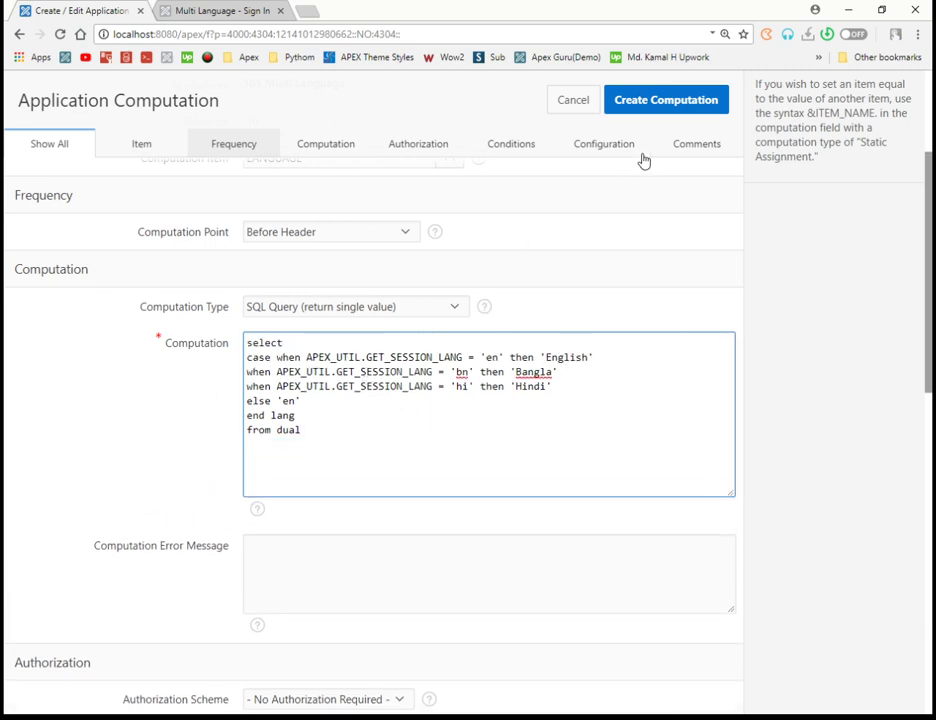
click(654, 110)
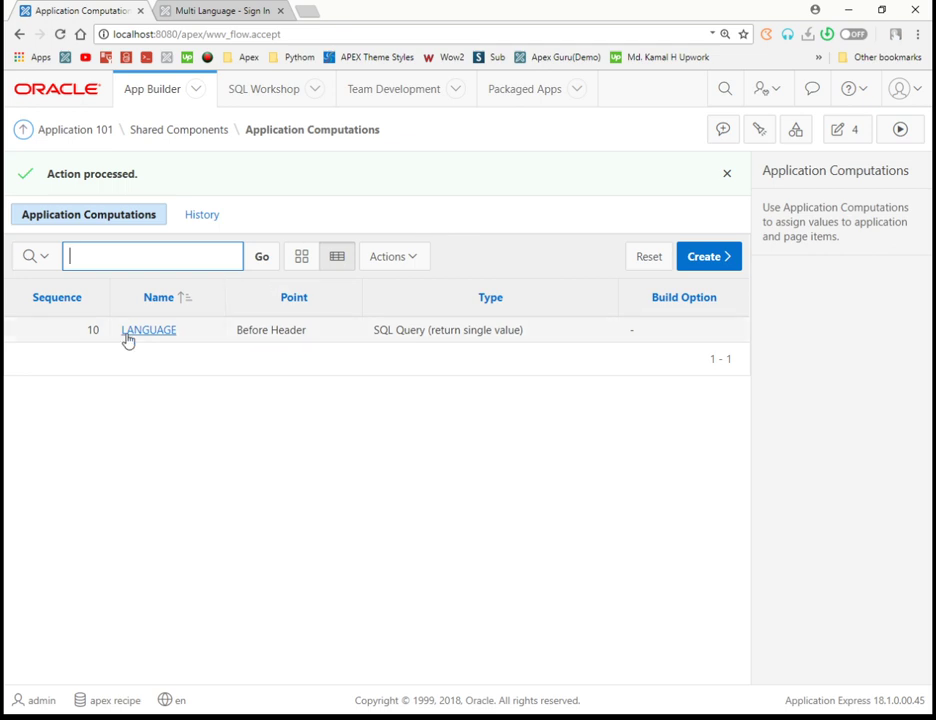
Step: Open login page 9999 in Page Designer and open the PL/SQL code of its Login process in the code editor
click(797, 135)
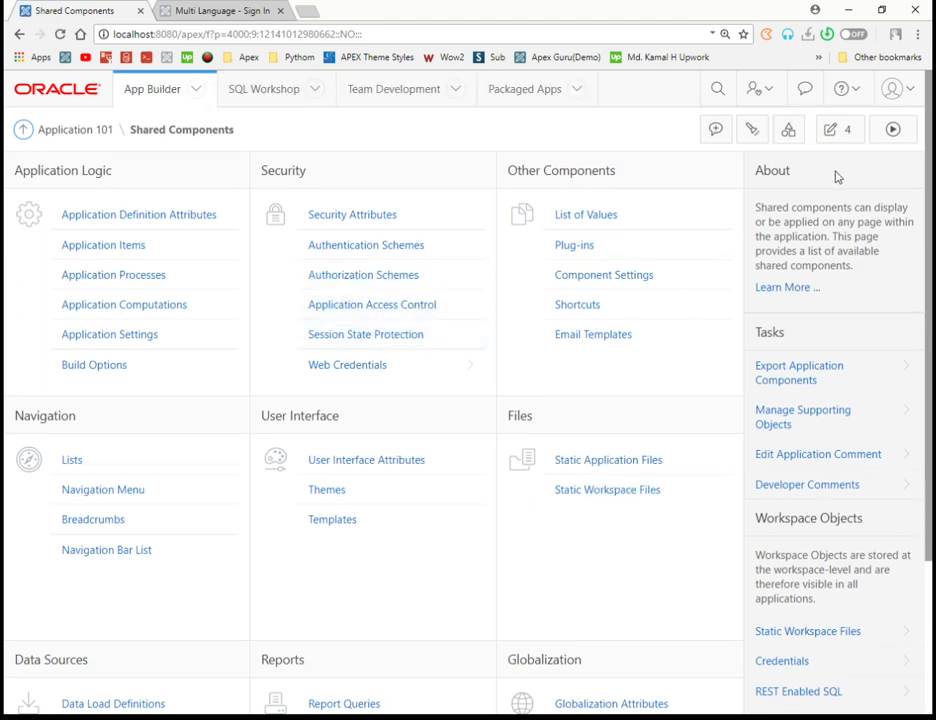
click(840, 131)
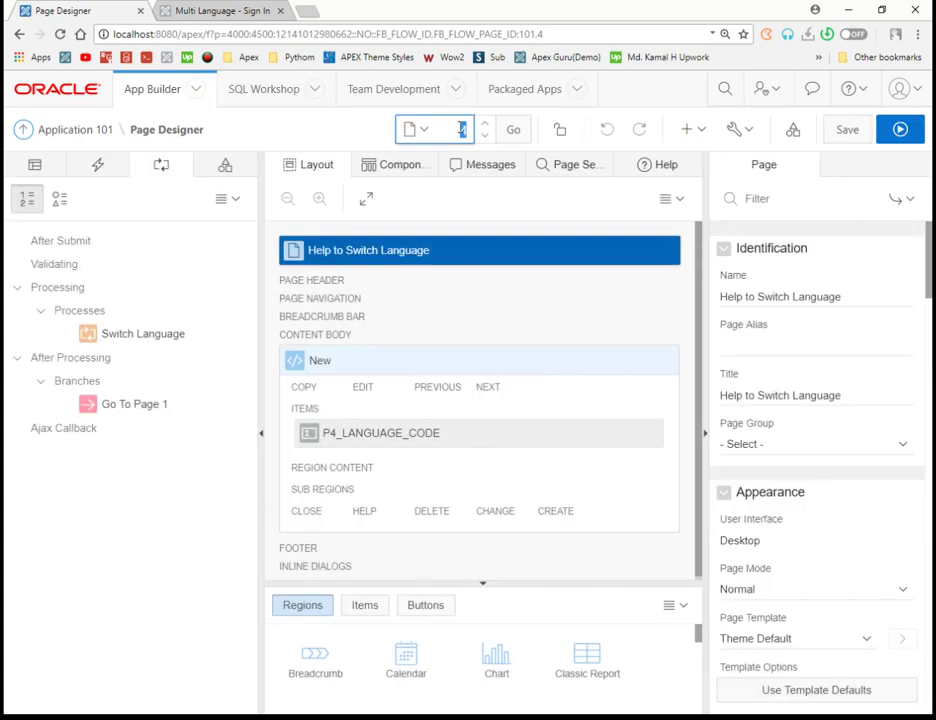
click(460, 128)
text(9999)
key(Return)
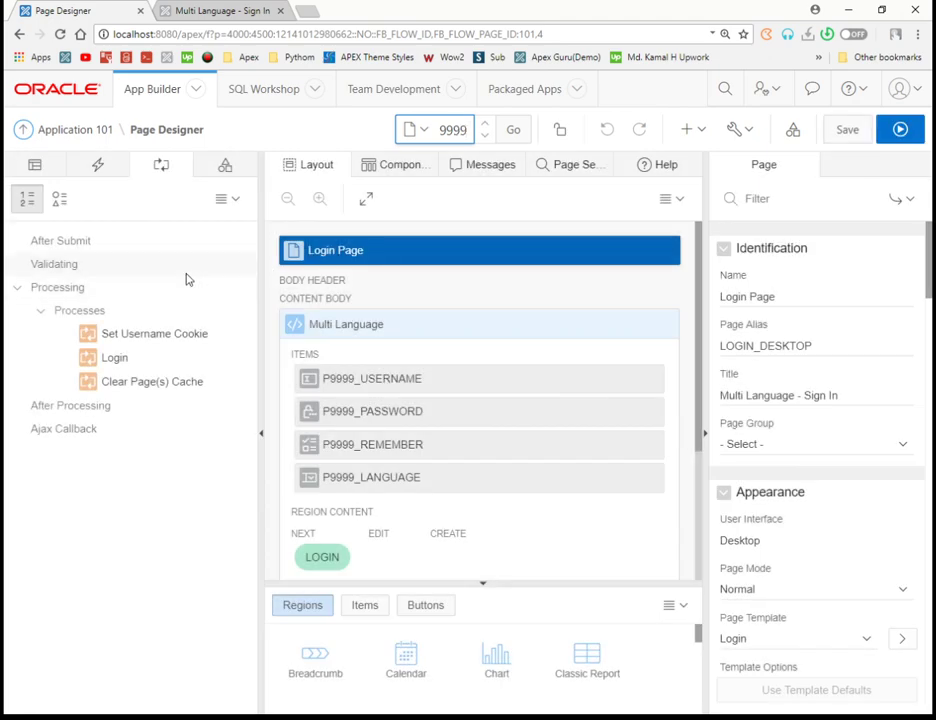
click(136, 360)
click(900, 476)
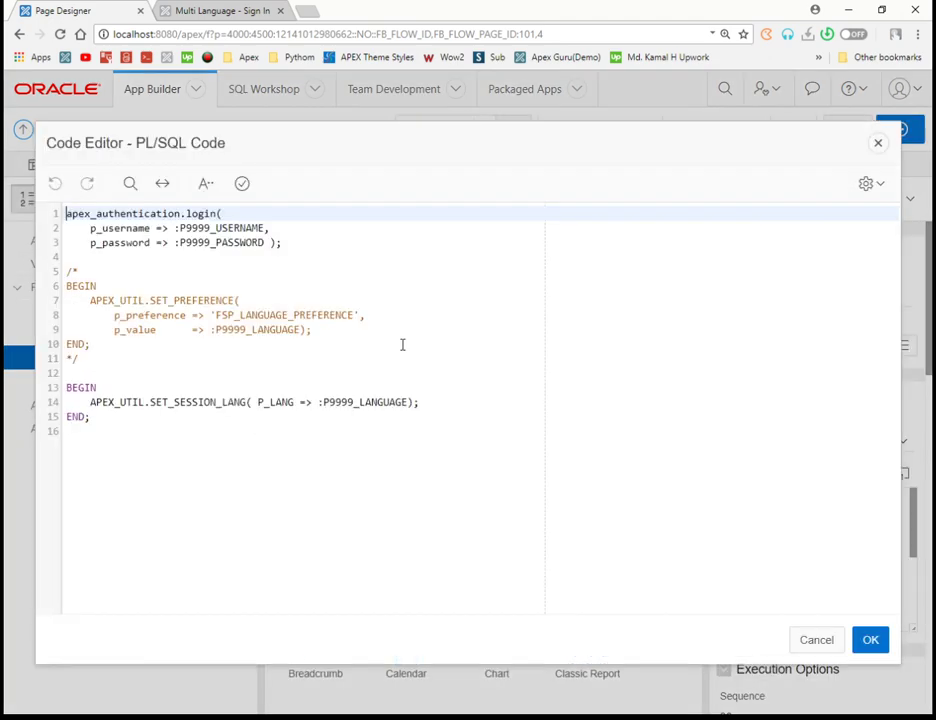
Step: Insert an IF block before the SET_SESSION_LANG block, setting :LANGUAGE to 'English', 'Bangla' or 'Hindi' for :P9999_LANGUAGE 'en', 'bn' or 'hi', else 'English'
click(159, 428)
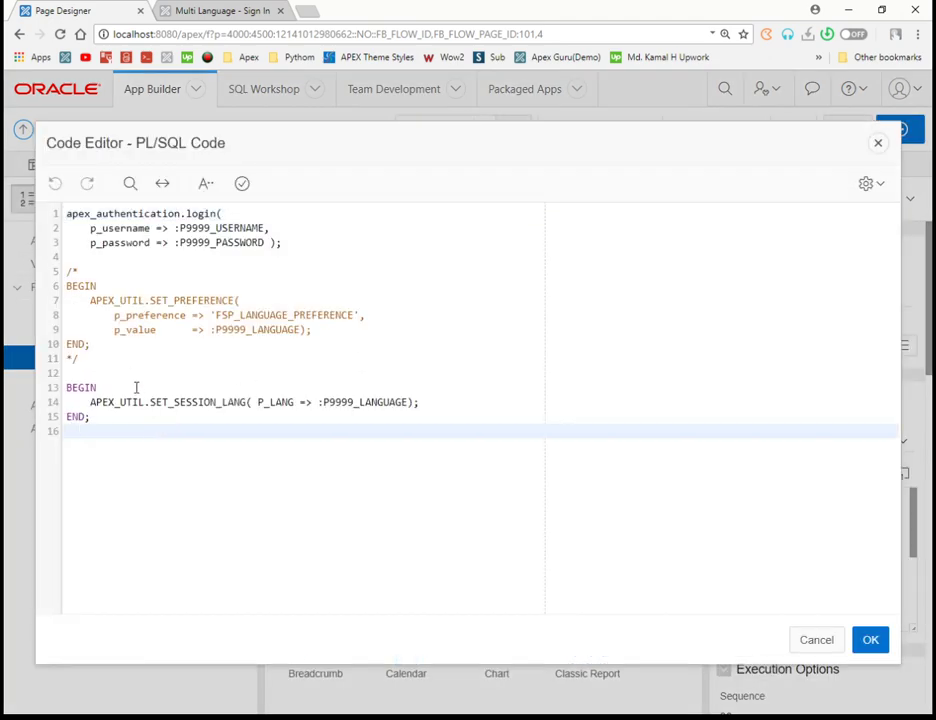
key(Return)
key(Return)
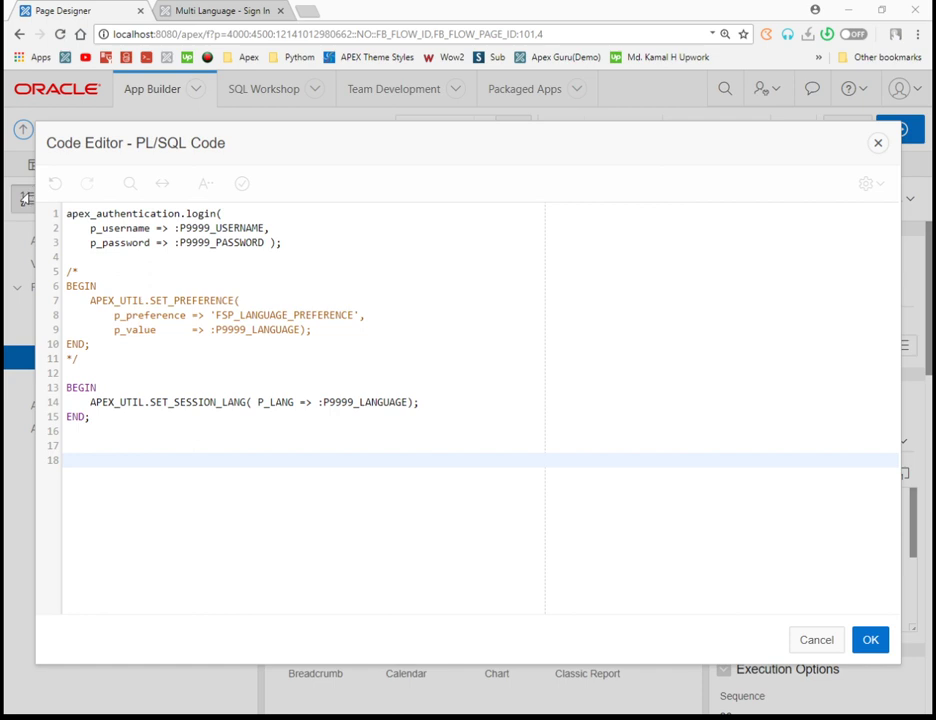
click(107, 371)
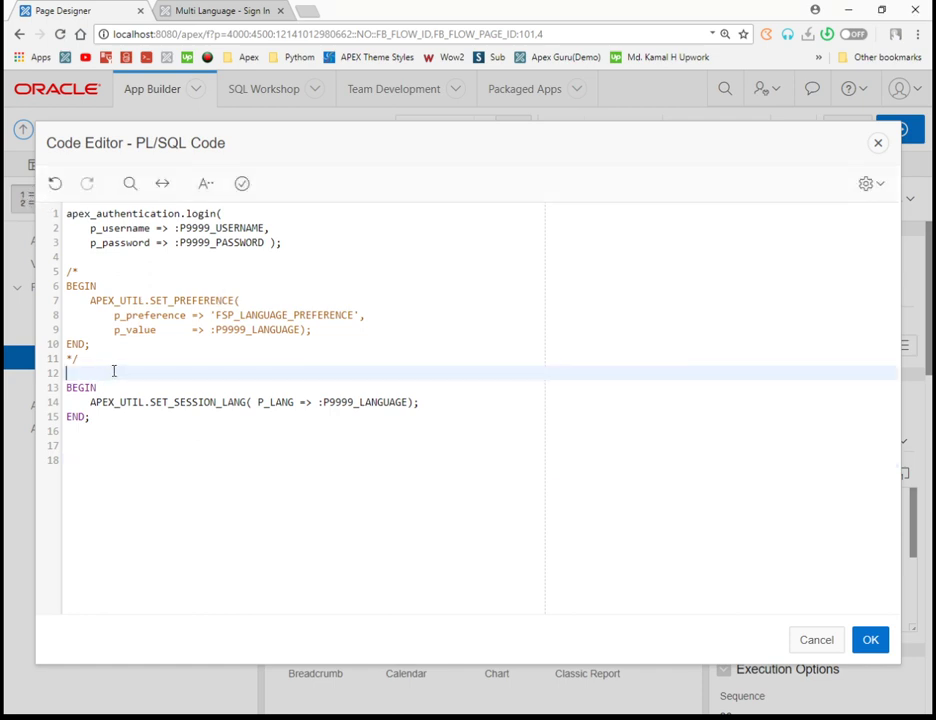
key(Return)
key(Return)
click(98, 371)
text(if :P9999_LANGUAGE = 'en' then :LANGUAGE := 'English'; elsif :P9999_LANGUAGE = 'bn' then :LANGUAGE := 'Bangla'; elsif :P9999_LANGUAGE = 'hi' then :LANGUAGE := 'Hindi'; else :LANGUAGE := 'English'; end if;)
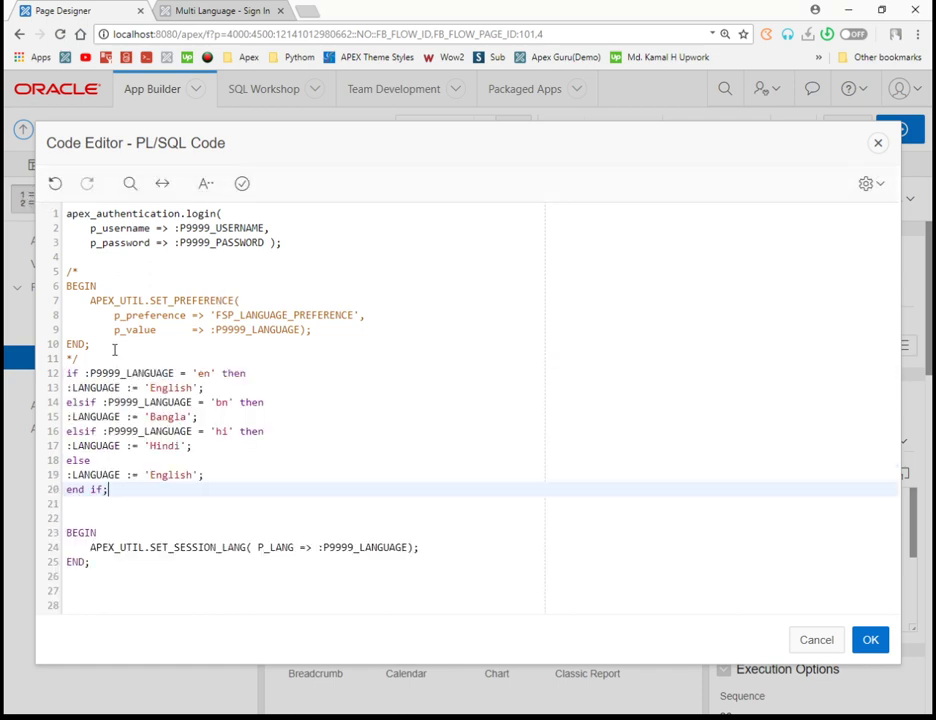
click(114, 347)
click(115, 358)
key(Return)
key(Return)
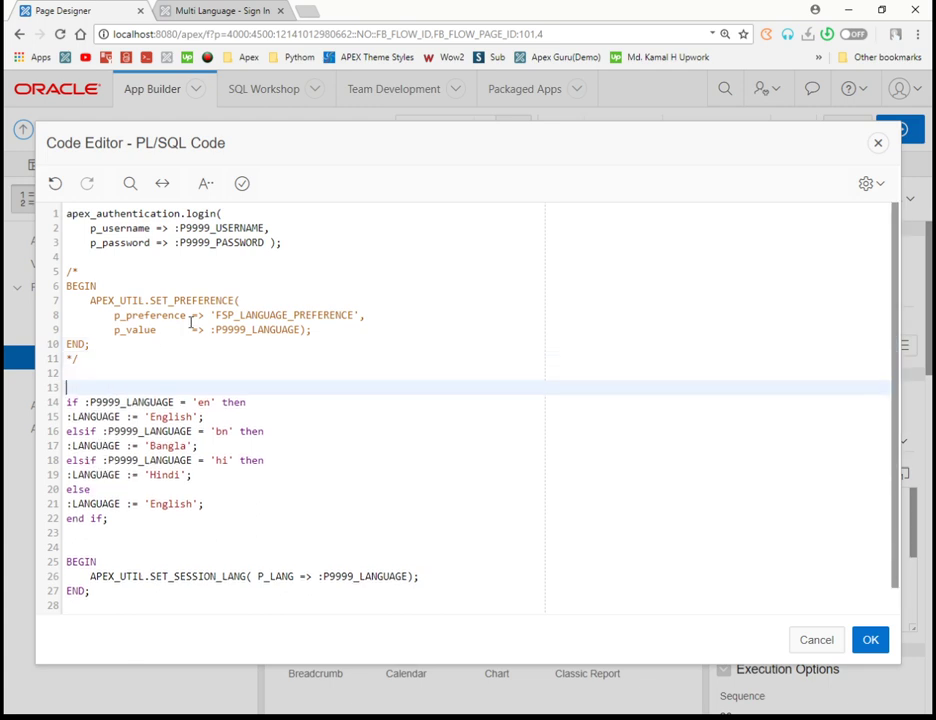
Step: Validate the Login process code, review the language assignments, accept the code and save the page
click(242, 183)
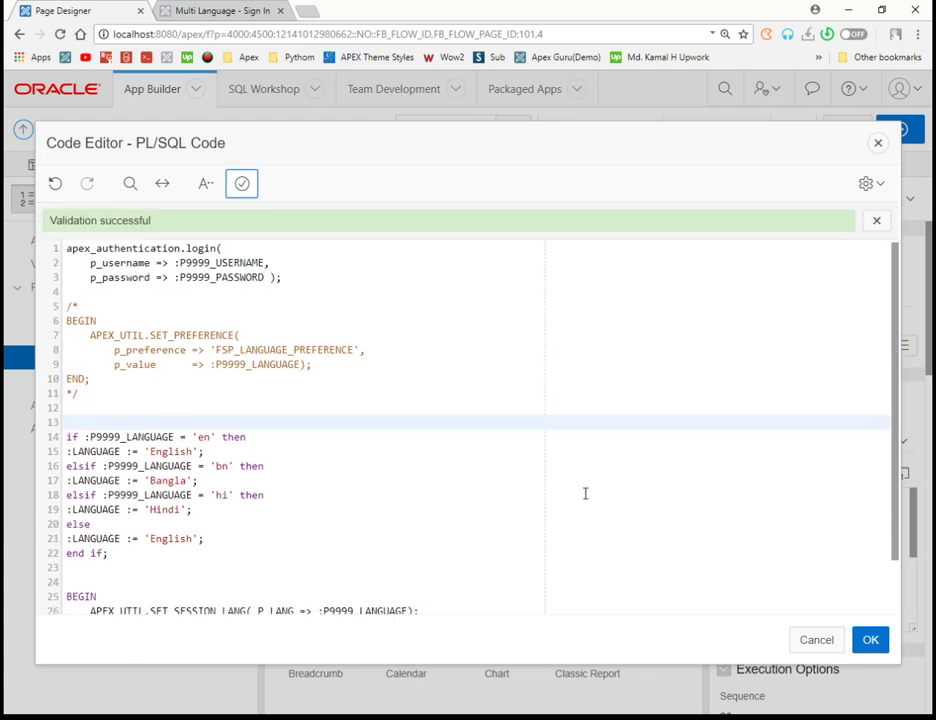
scroll(480, 482, down, 2)
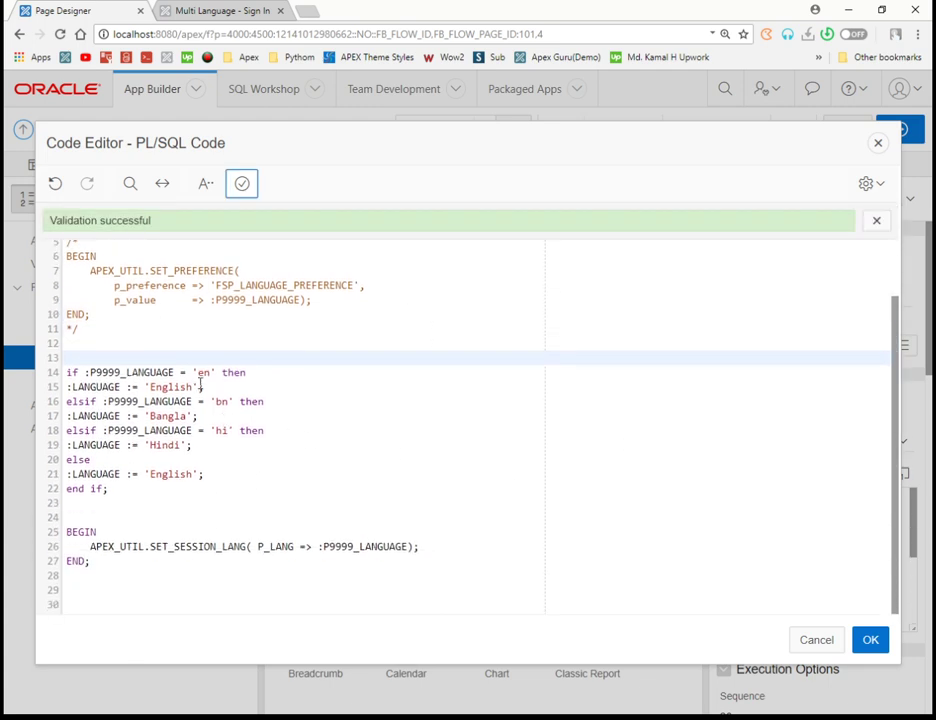
double_click(178, 386)
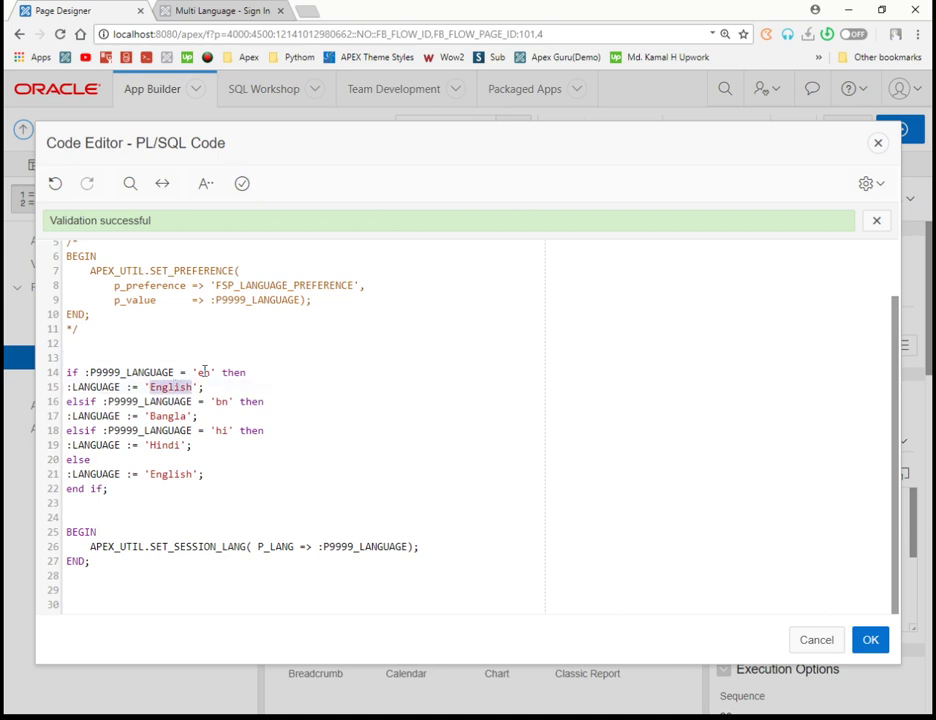
double_click(203, 372)
click(643, 513)
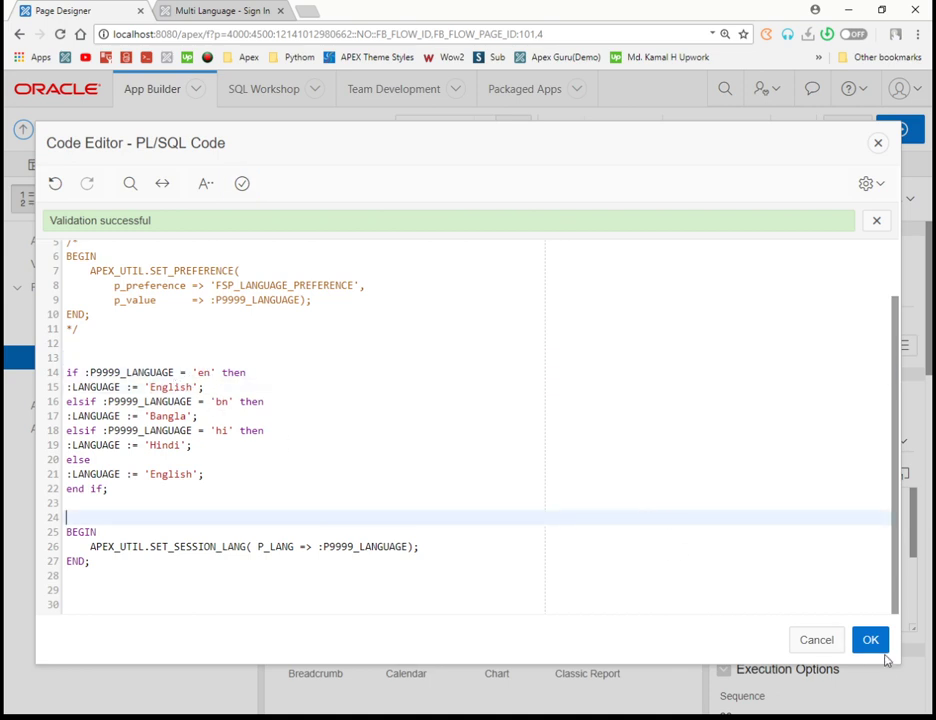
click(878, 645)
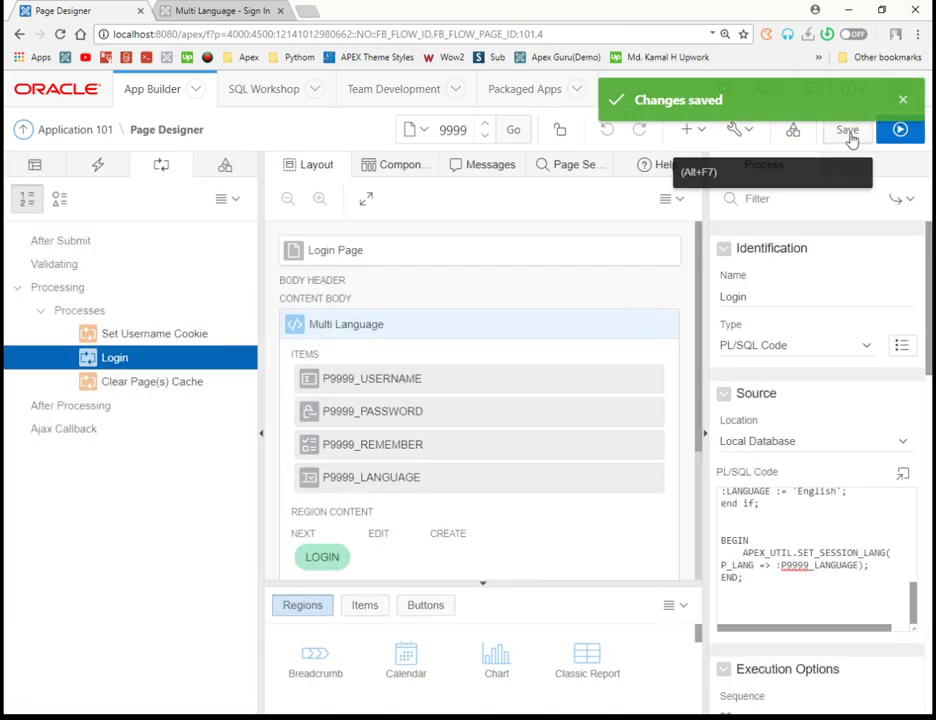
Step: Start a new entry in the Desktop Navigation Bar list of the shared components and label it &LANGUAGE
click(793, 128)
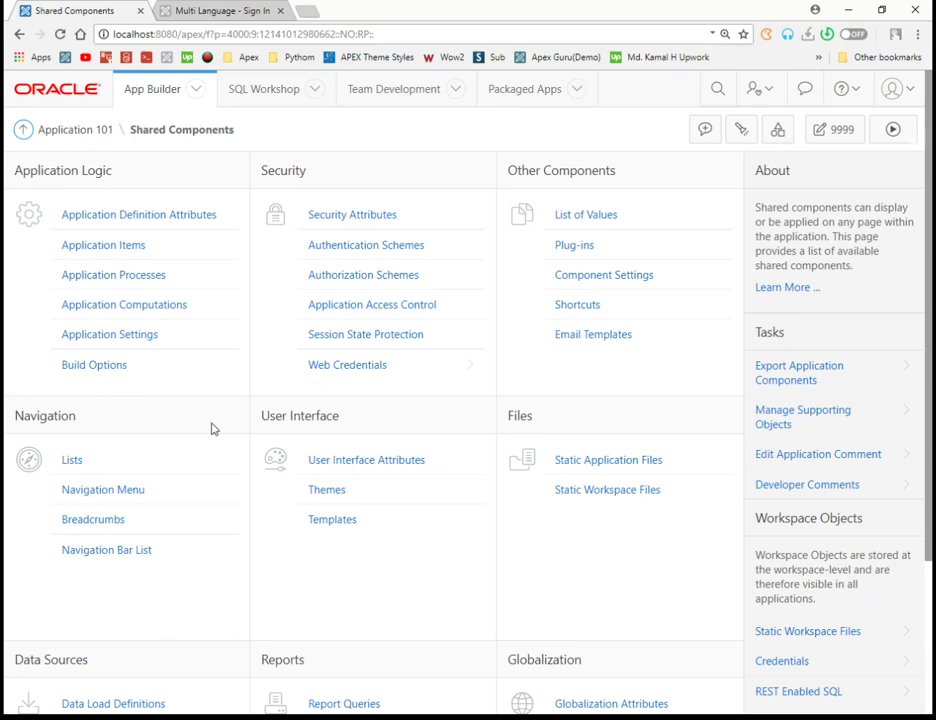
click(128, 552)
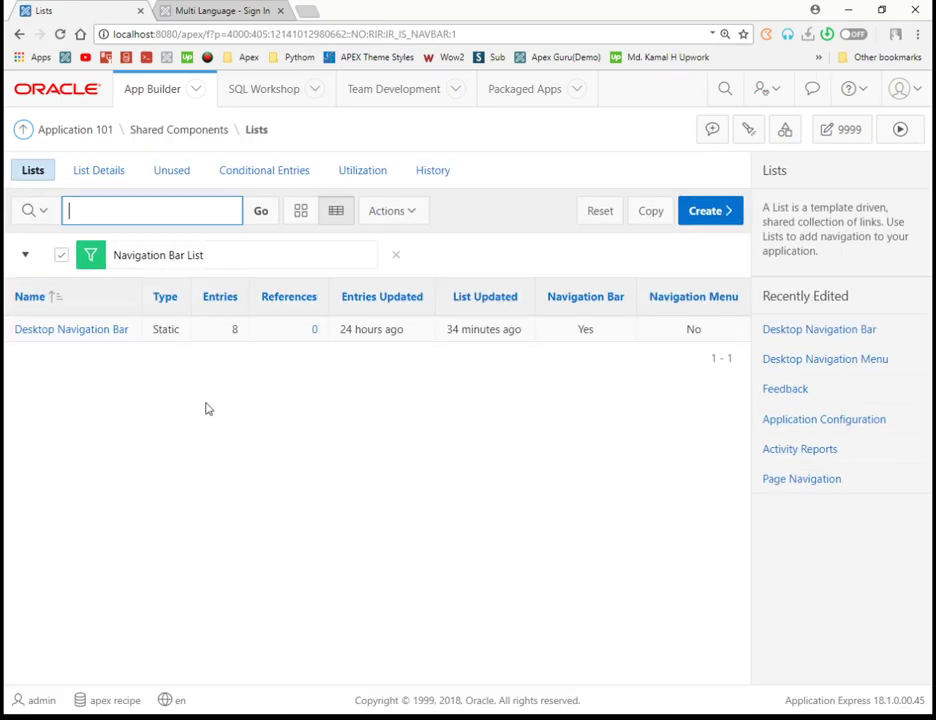
click(119, 331)
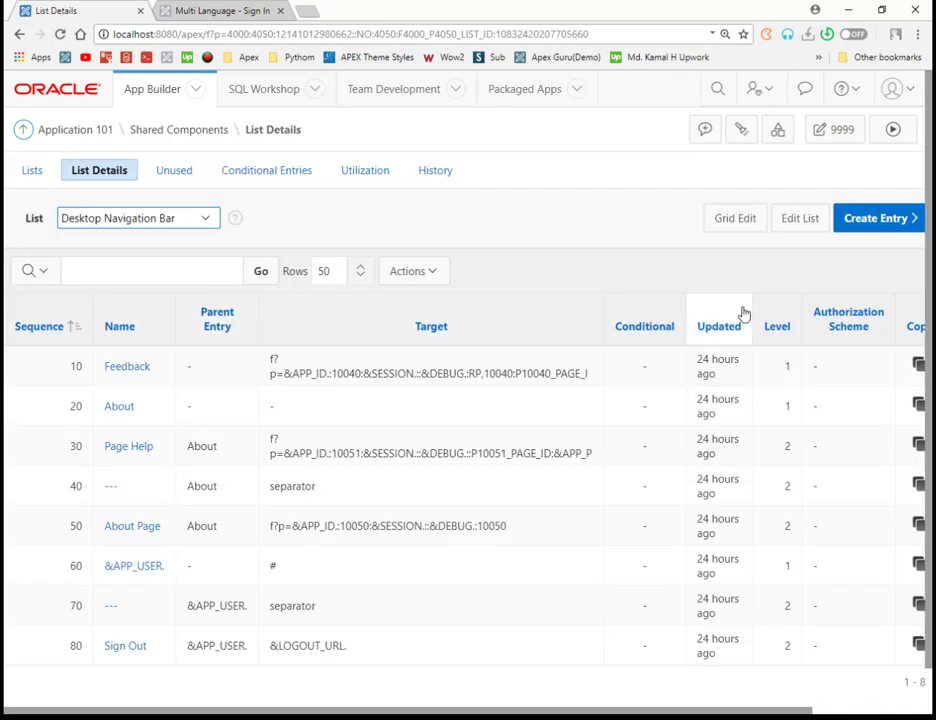
click(868, 220)
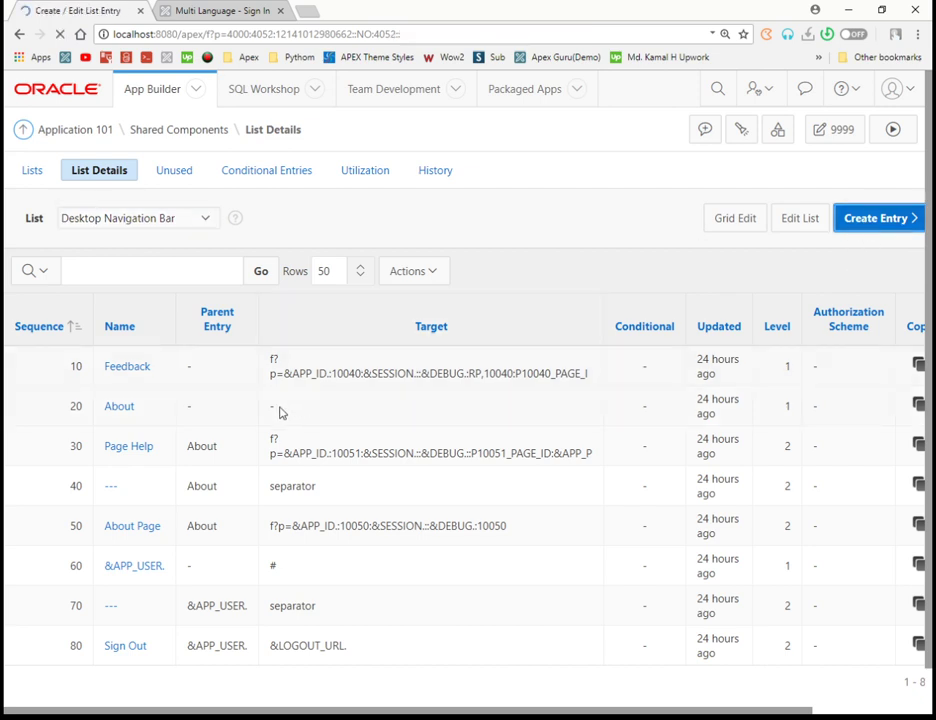
click(330, 523)
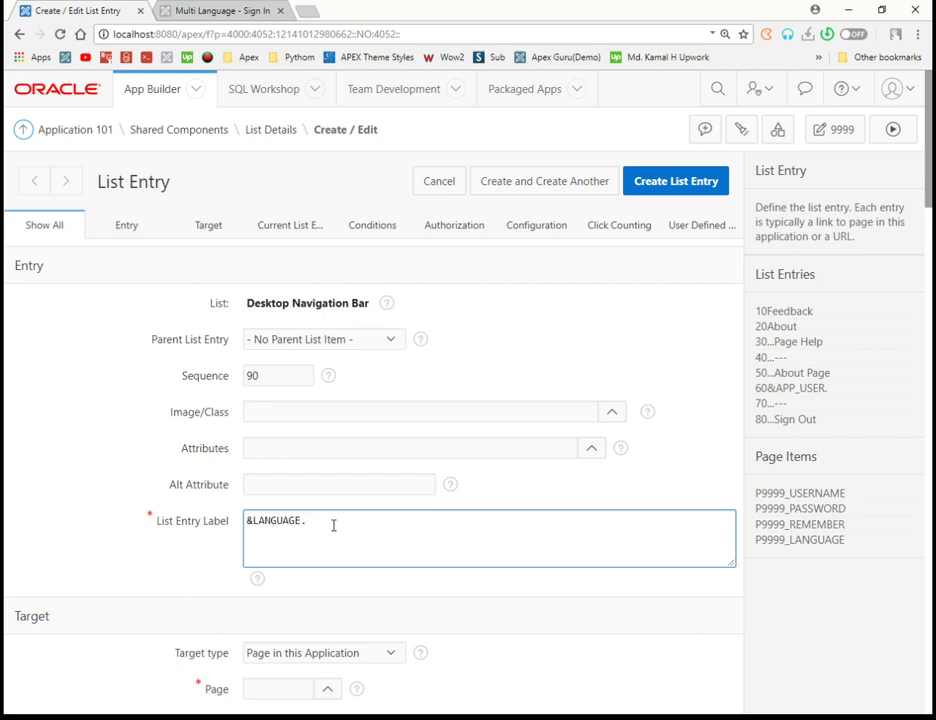
Step: Set the entry's target type to URL with # as the URL target, and create the list entry
scroll(345, 455, down, 3)
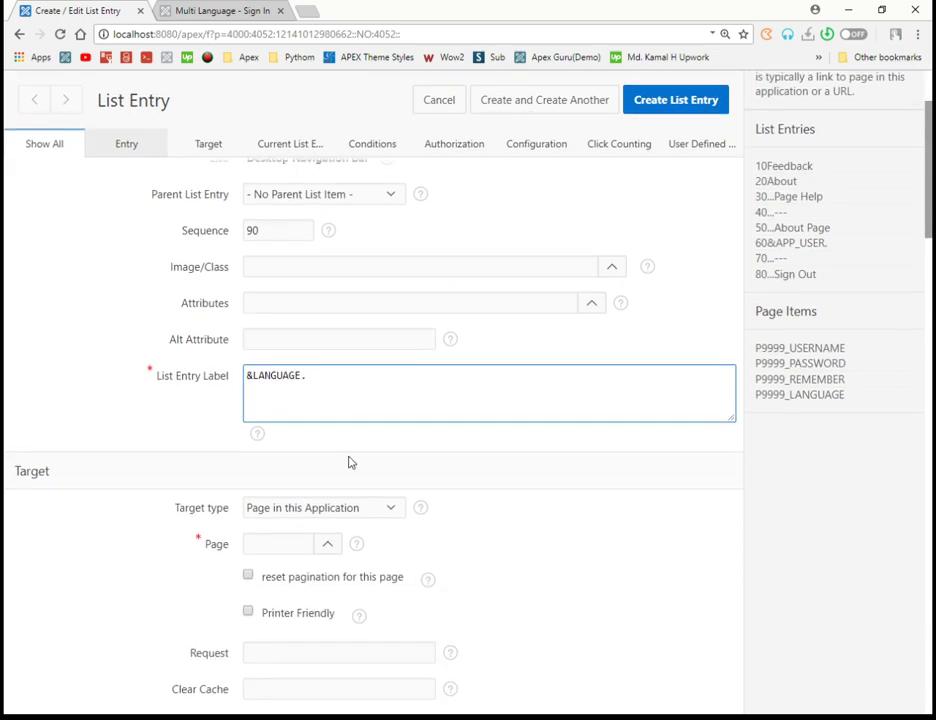
click(330, 512)
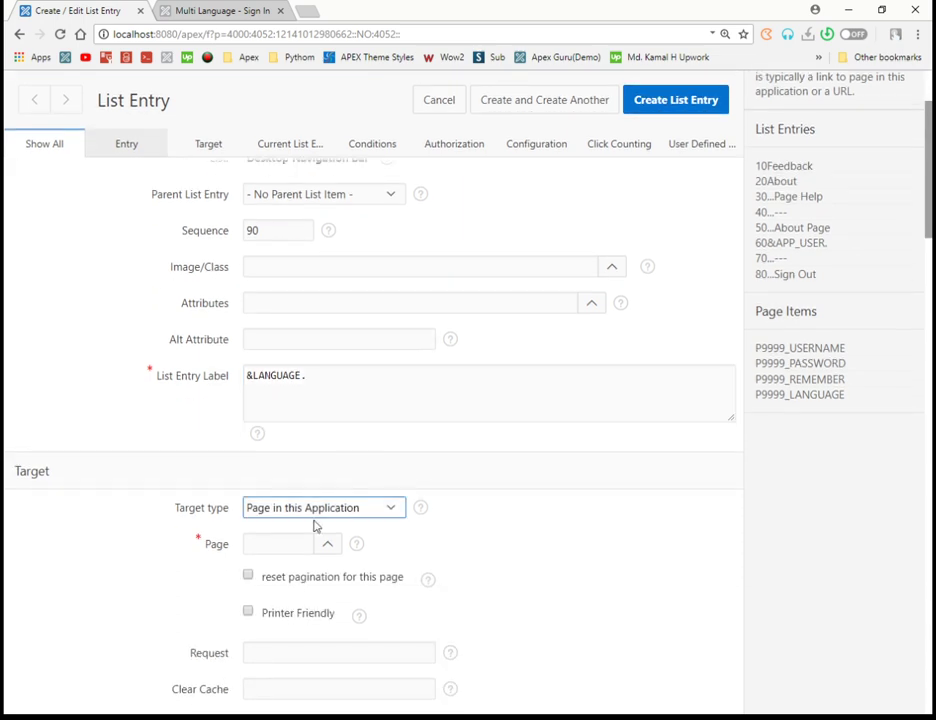
click(296, 523)
scroll(296, 523, down, 7)
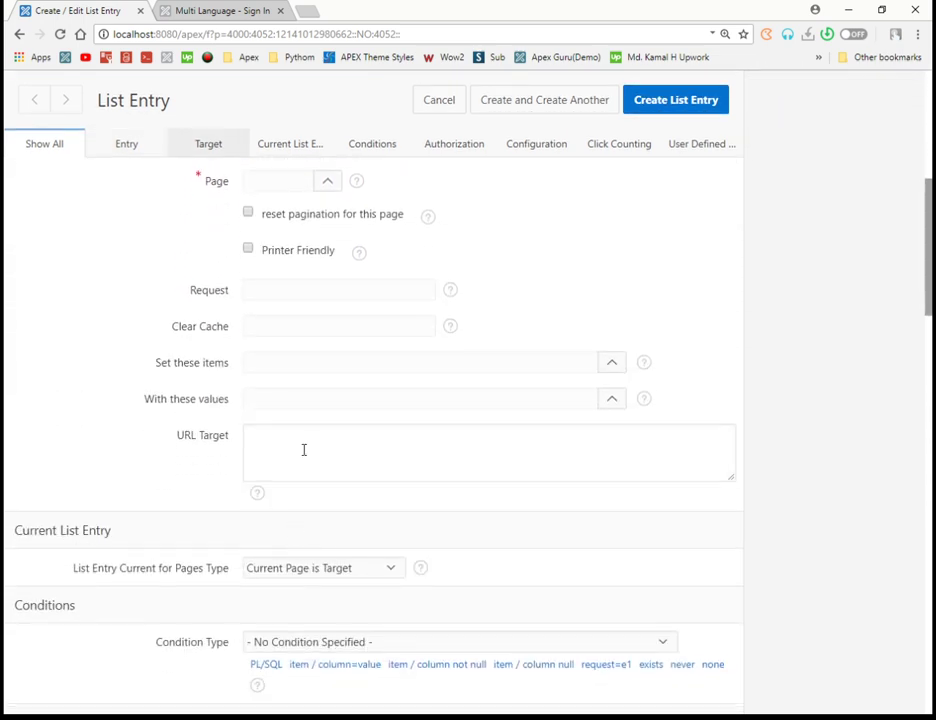
click(300, 448)
text(#)
scroll(418, 328, up, 10)
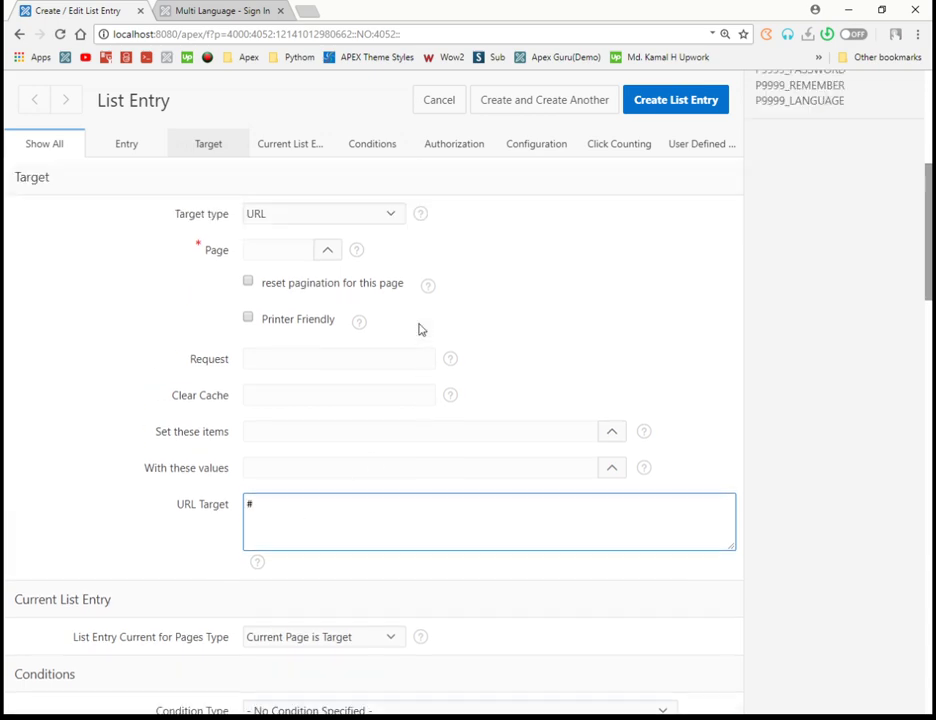
click(700, 182)
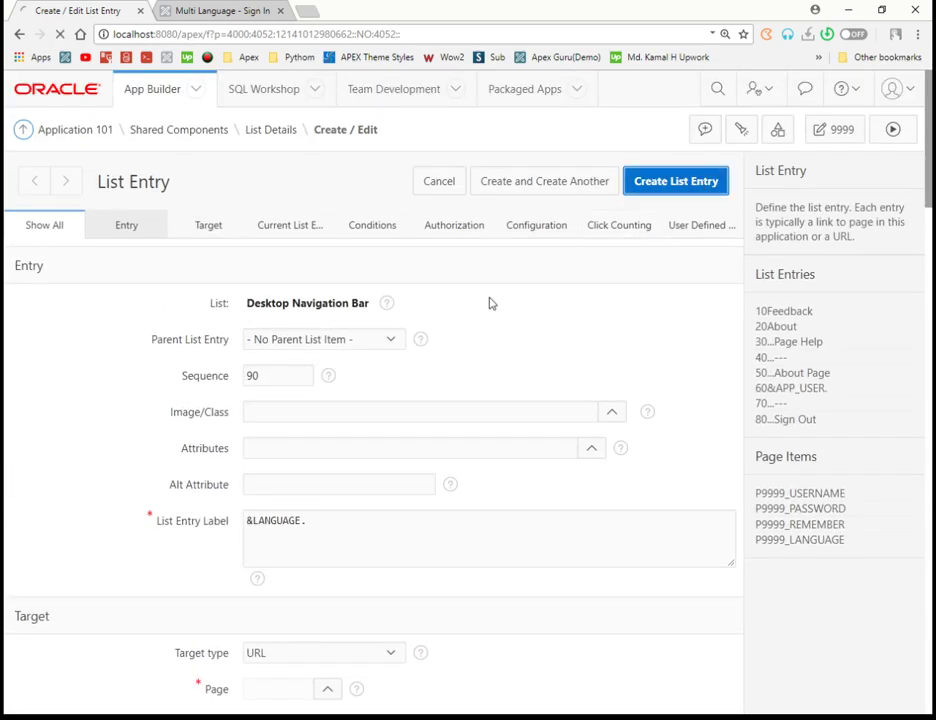
Step: Start another navigation bar entry labelled English, with &LANGUAGE. as its parent list entry
scroll(433, 352, down, 2)
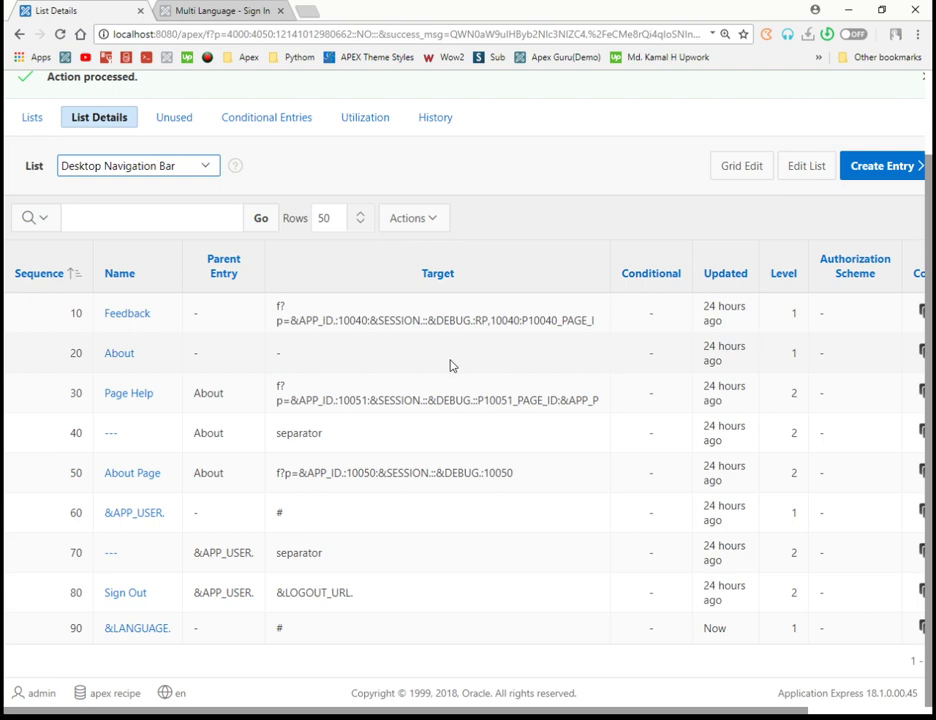
click(881, 172)
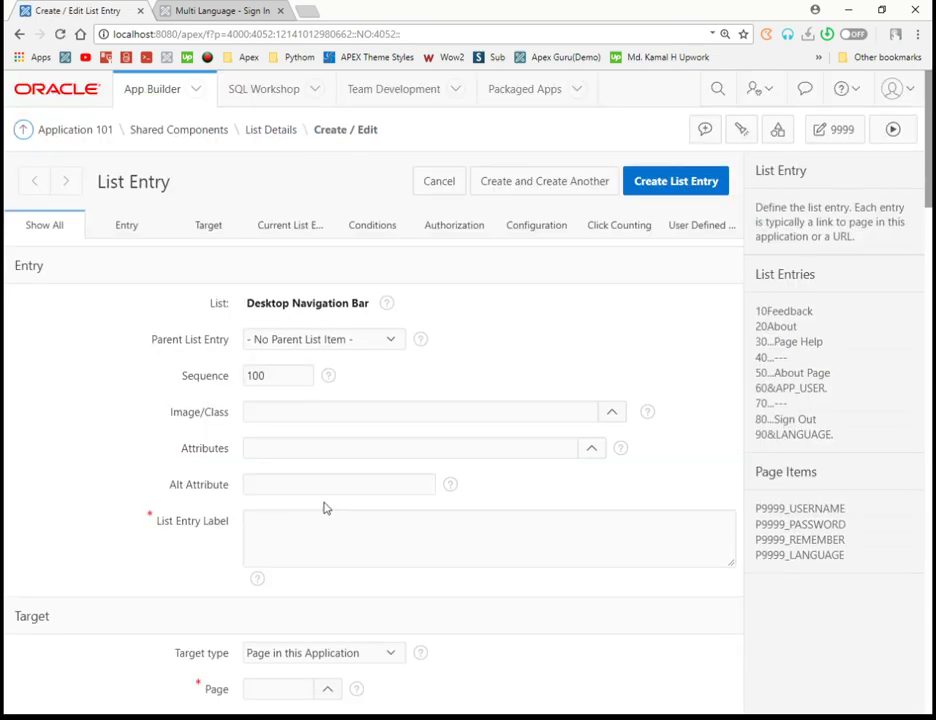
scroll(285, 401, down, 1)
click(312, 268)
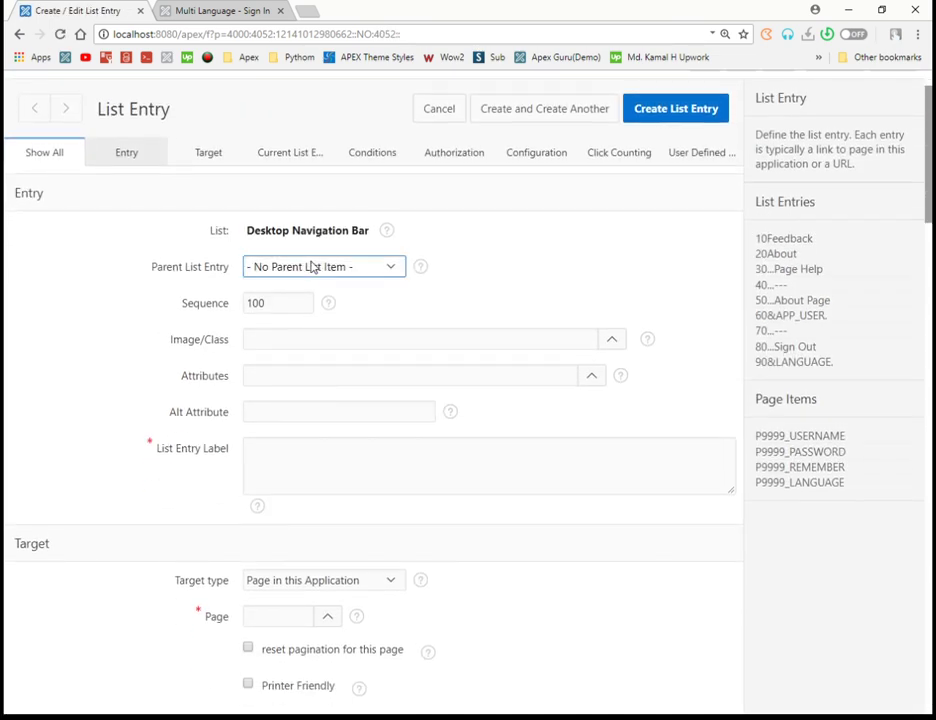
click(280, 428)
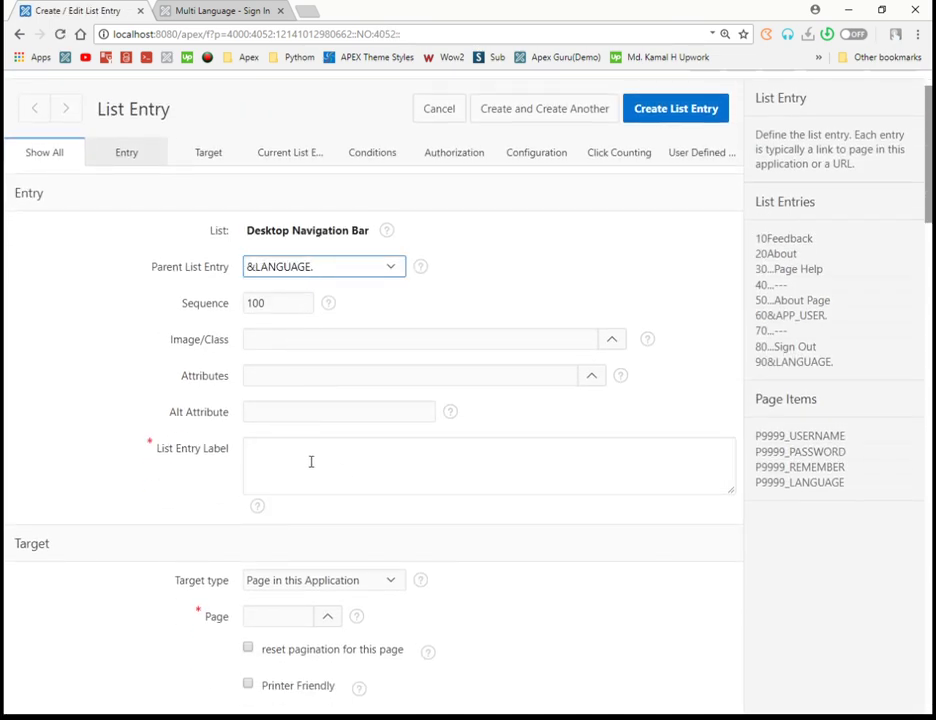
scroll(305, 453, down, 1)
click(301, 382)
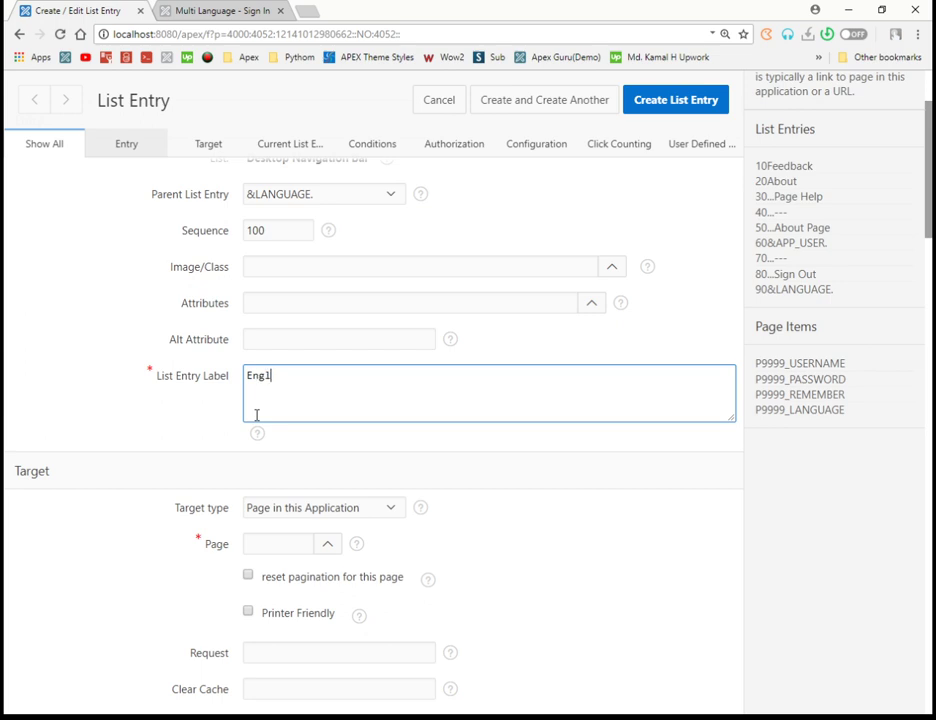
scroll(270, 435, down, 1)
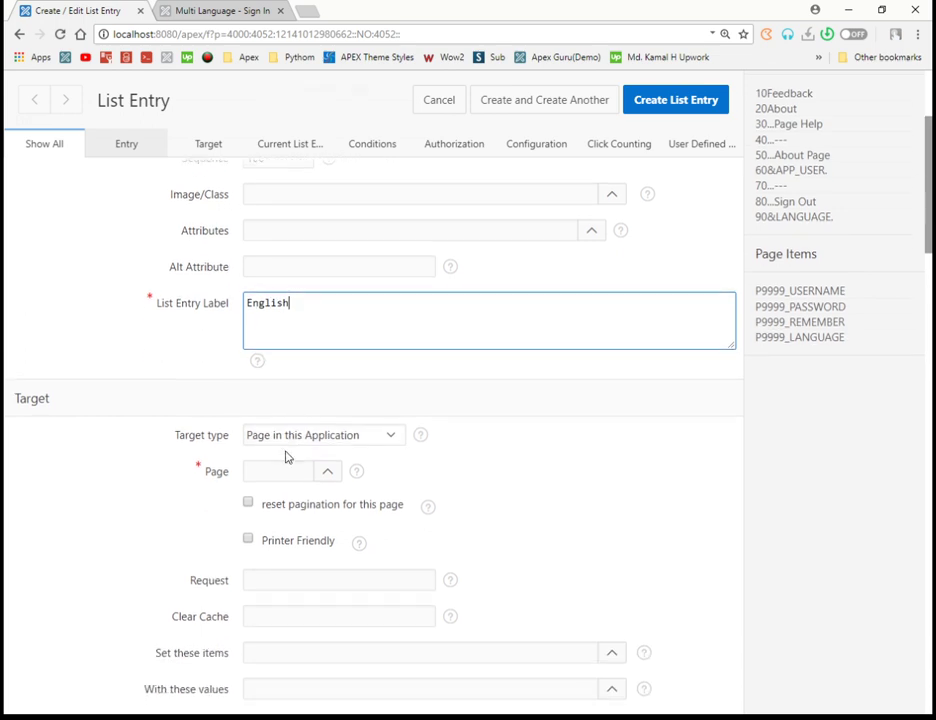
Step: Target the English entry at page 4 with the request BRANCH_TO_PAGE_ACCEPT, and create the list entry
click(286, 468)
text(4)
scroll(290, 455, down, 3)
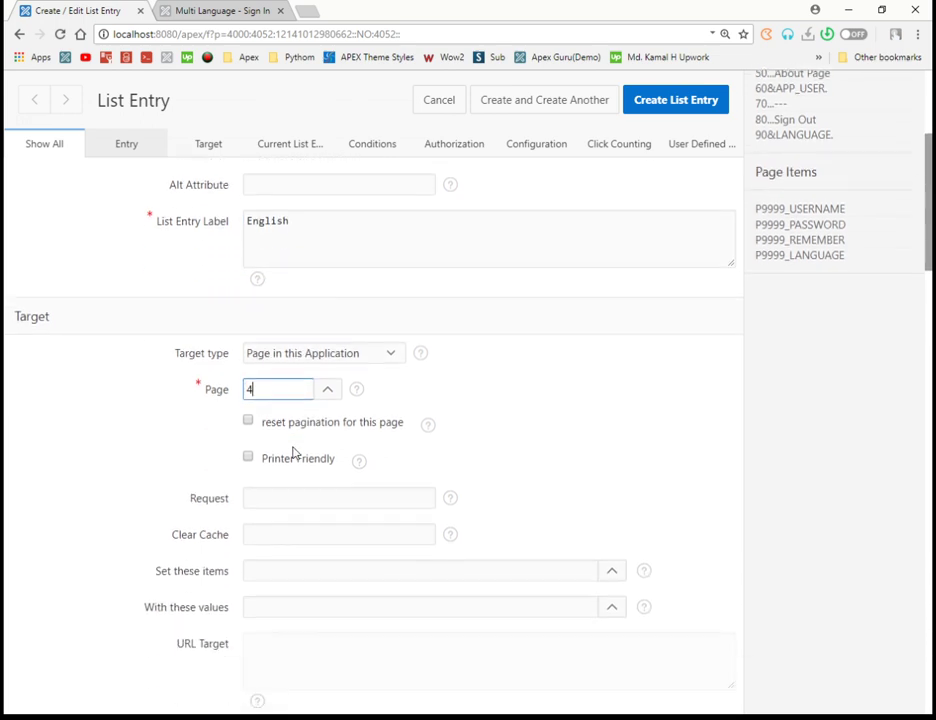
click(281, 360)
click(286, 369)
click(289, 383)
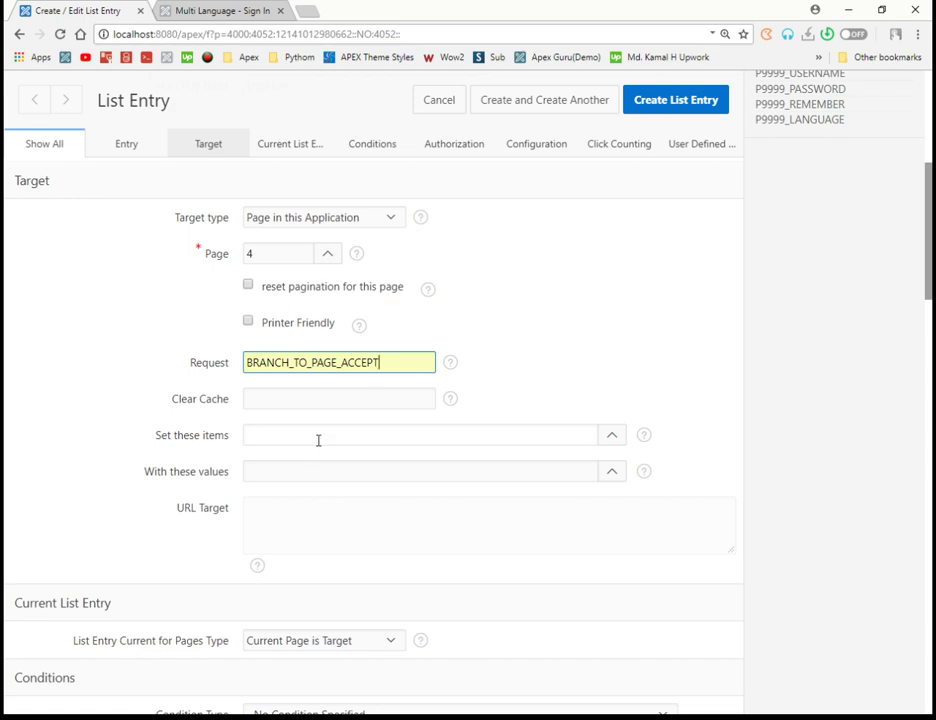
scroll(324, 453, down, 3)
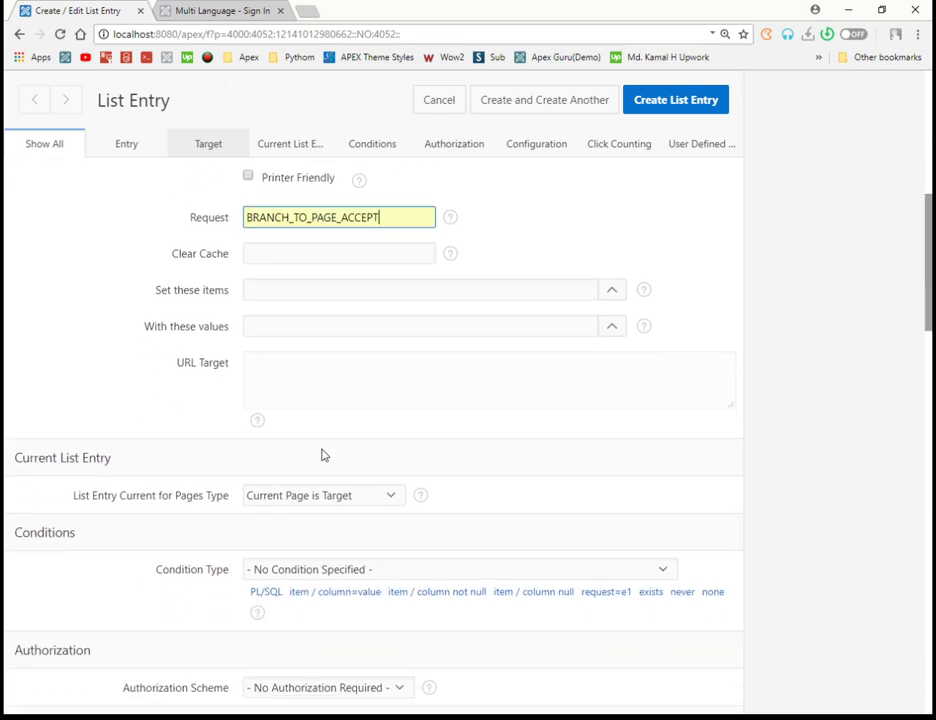
scroll(324, 450, up, 6)
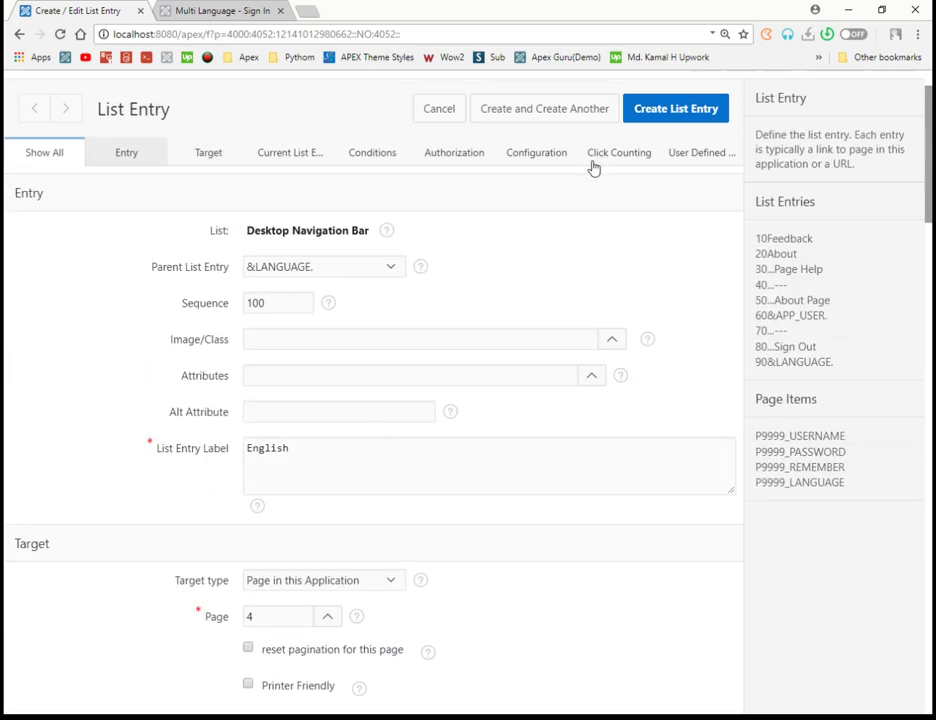
click(655, 110)
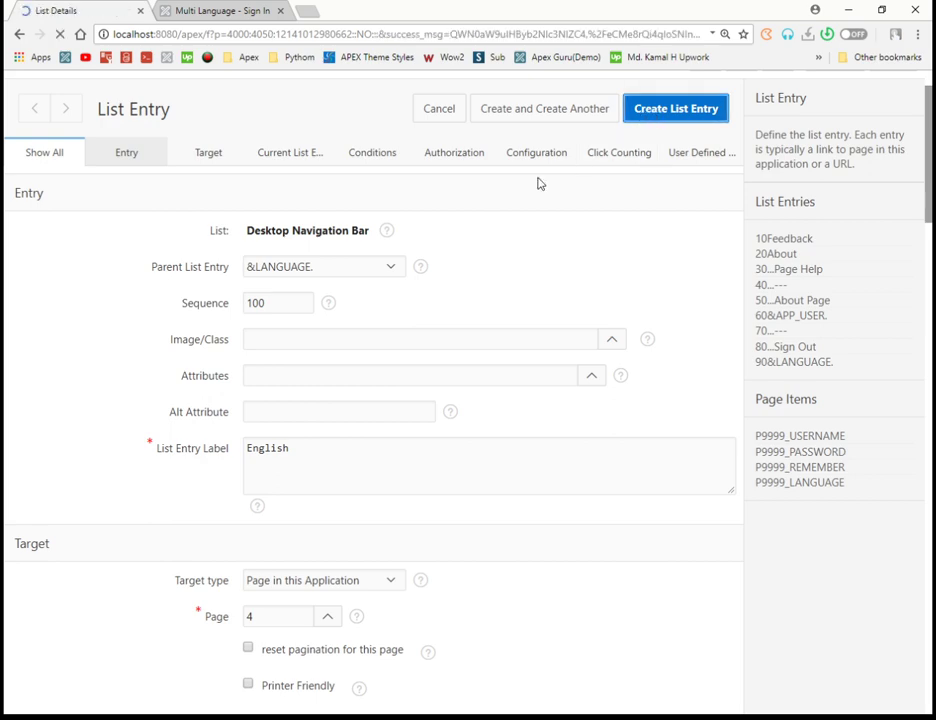
Step: Start a new navigation bar entry labelled Bangla, with &LANGUAGE. as its parent list entry
scroll(366, 338, down, 3)
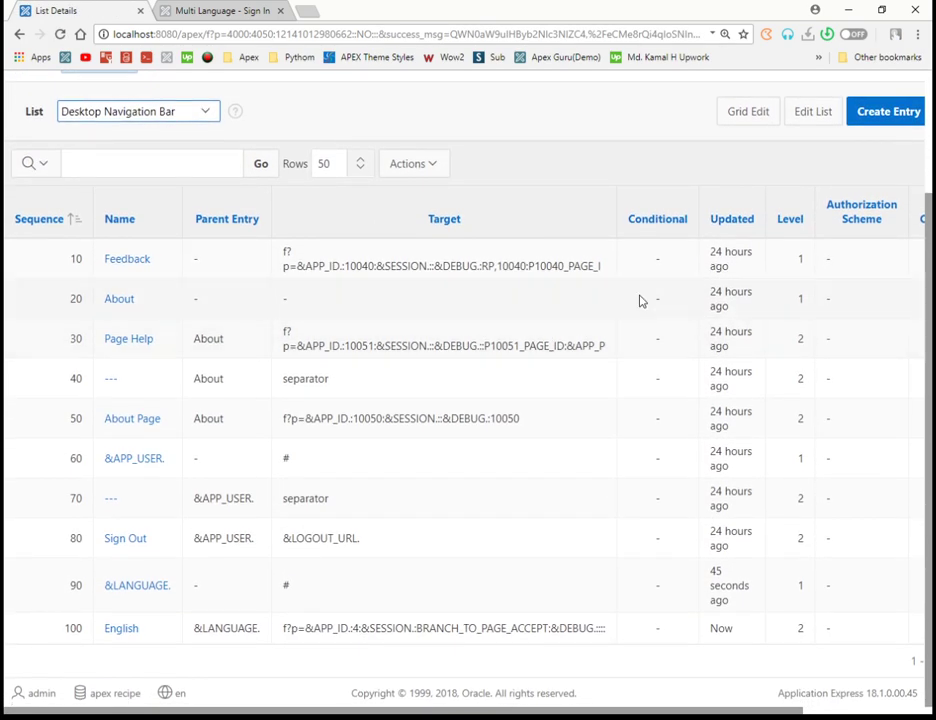
click(888, 111)
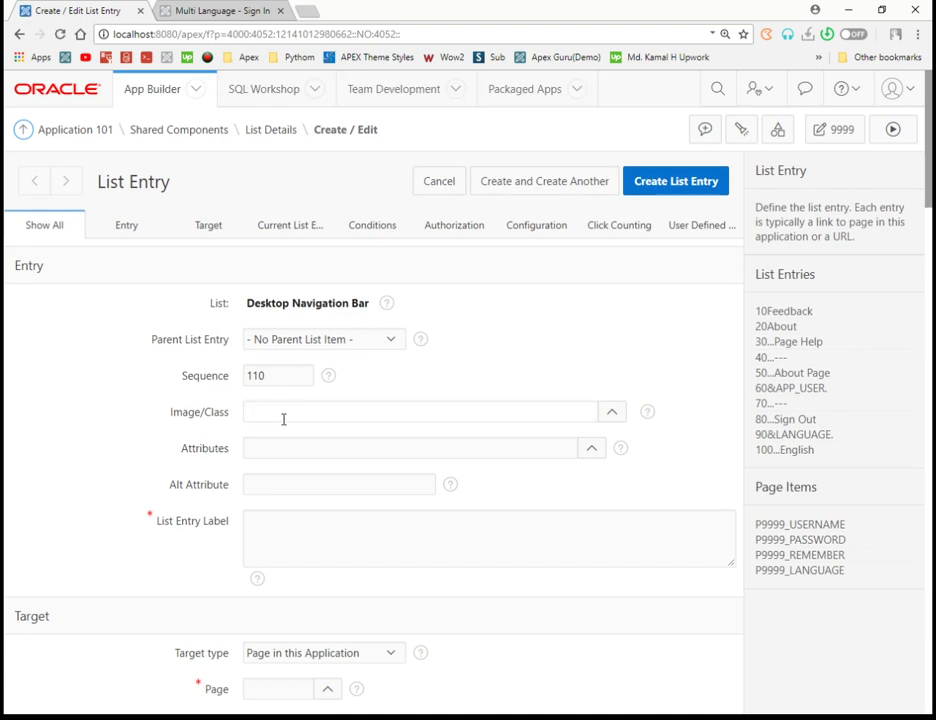
click(280, 344)
click(286, 497)
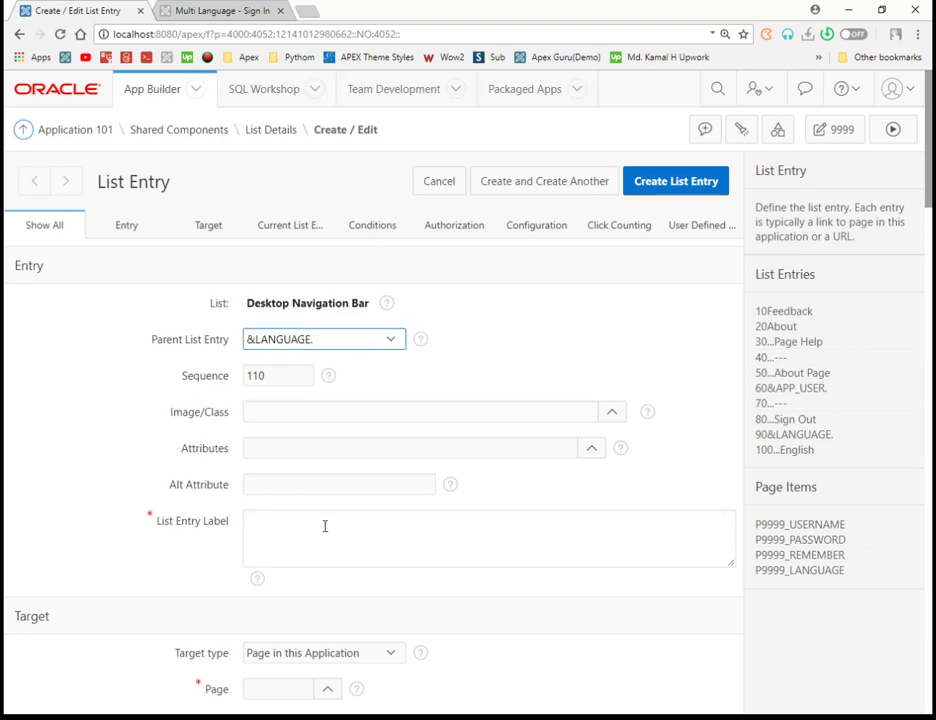
click(324, 520)
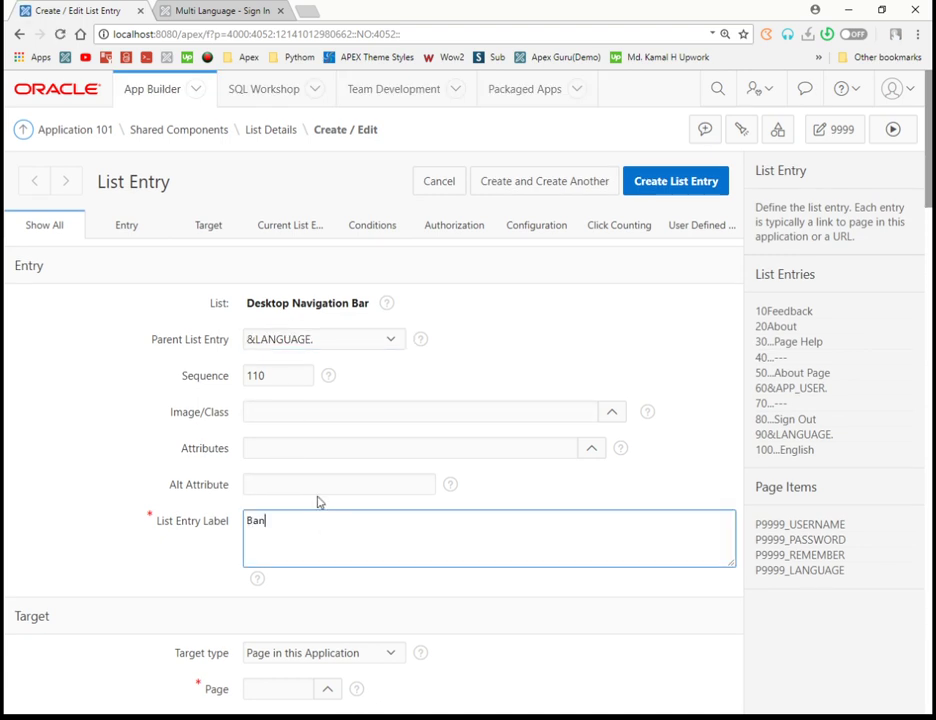
Step: Target the Bangla entry at page 4 with the request BRANCH_TO_PAGE_ACCEPT
scroll(318, 502, down, 2)
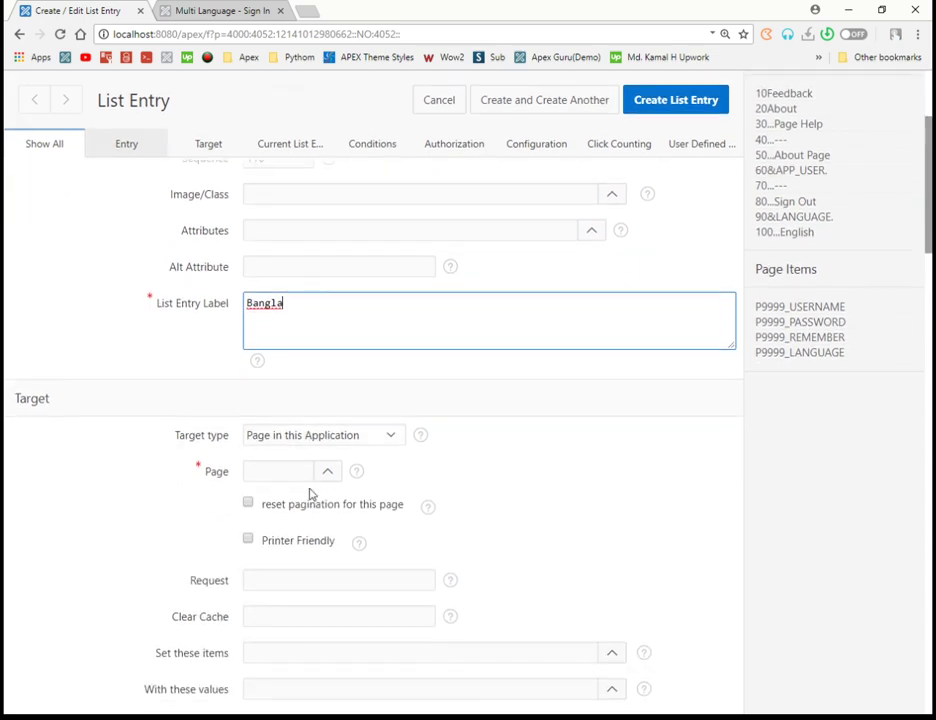
click(282, 475)
text(4)
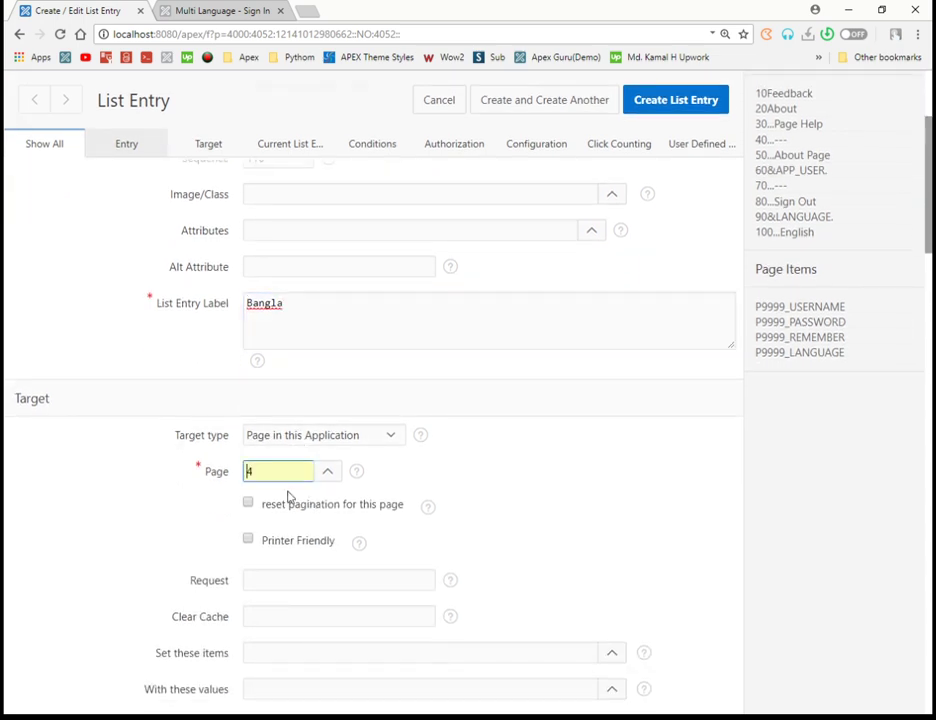
scroll(288, 495, down, 1)
click(276, 504)
text(BRANCH_TO_PAGE_ACCEPT)
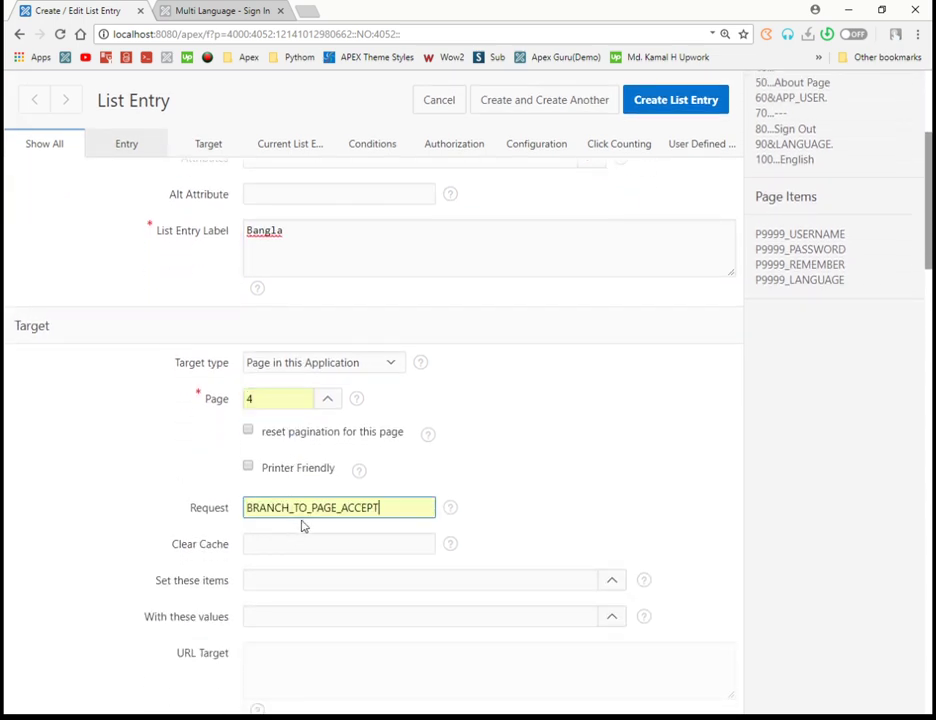
Step: Have the Bangla entry set the item P4_LANGUAGE_CODE to bn, and create the list entry
scroll(303, 522, down, 2)
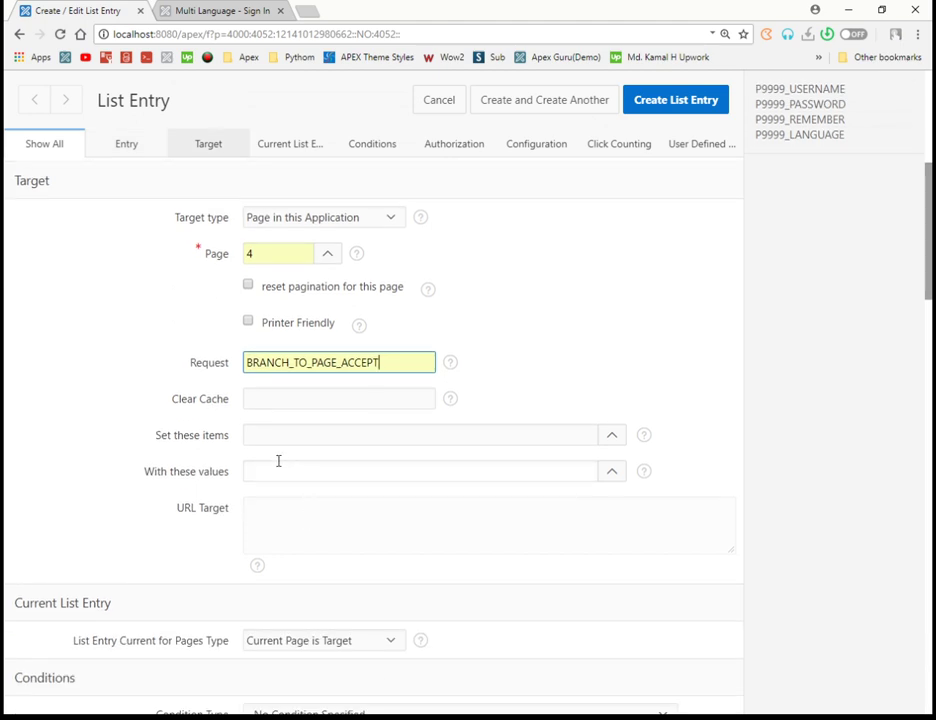
click(380, 438)
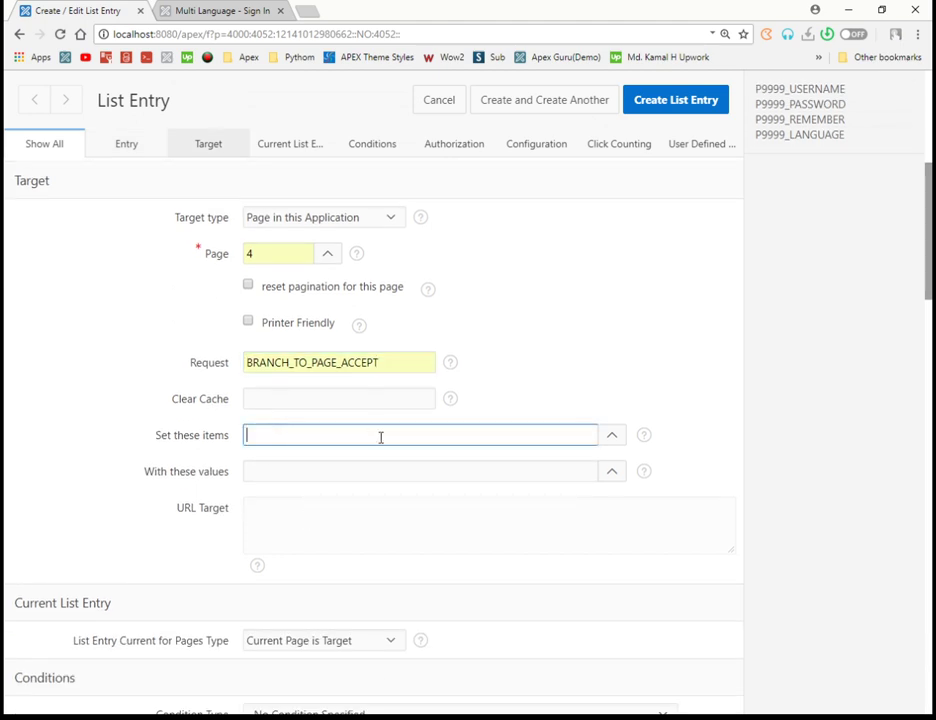
text(P4_LANGUAGE_CODE)
click(295, 473)
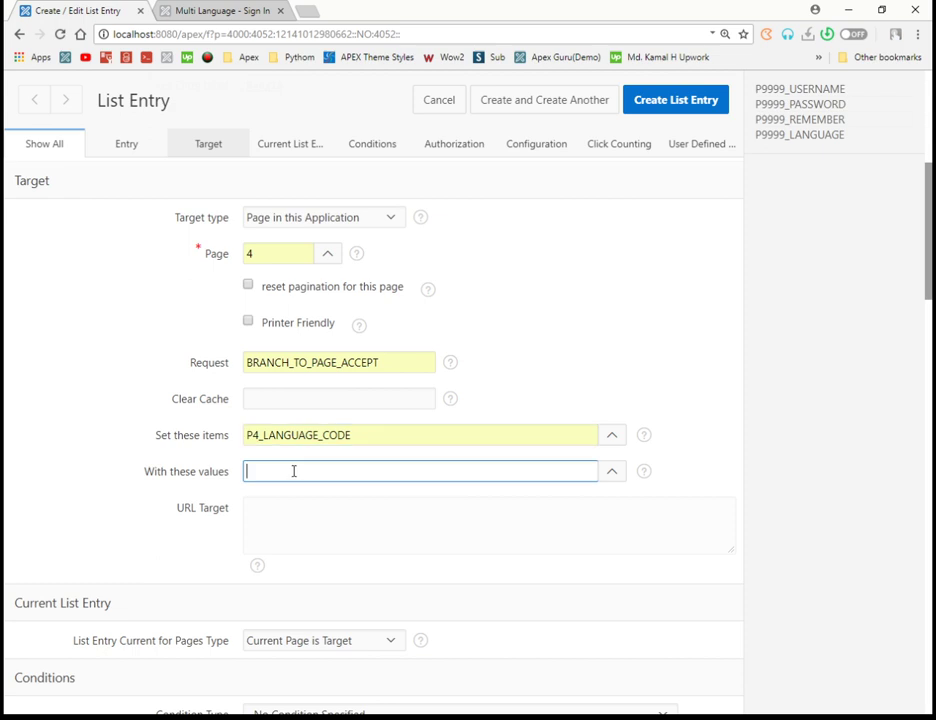
text(&P59_LANGUAGE_PREFERENCE.)
key(ctrl+a)
text(bn)
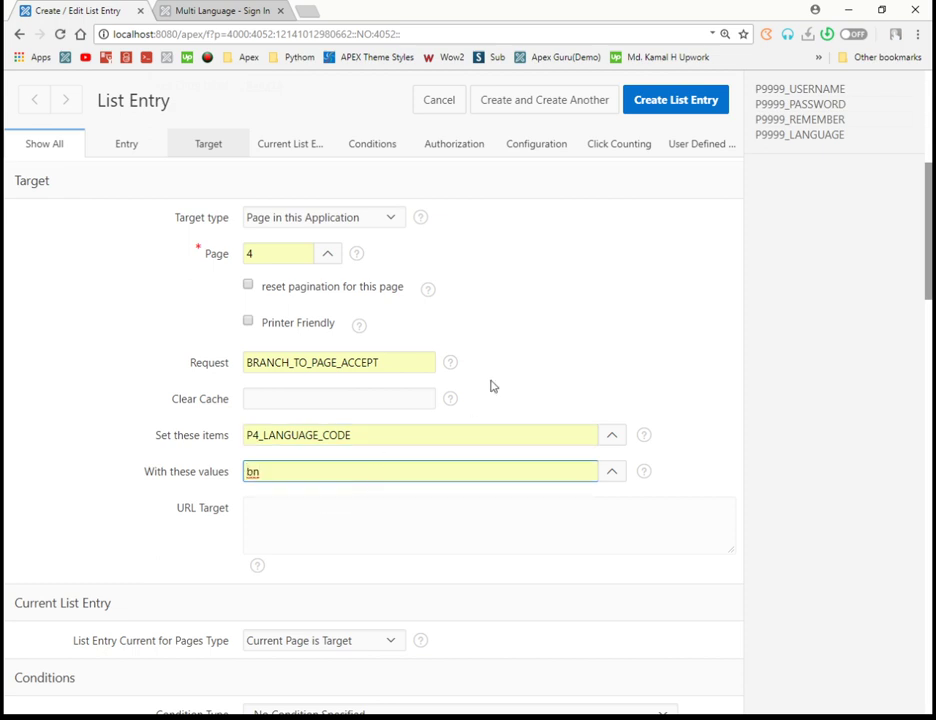
scroll(493, 384, up, 6)
click(670, 188)
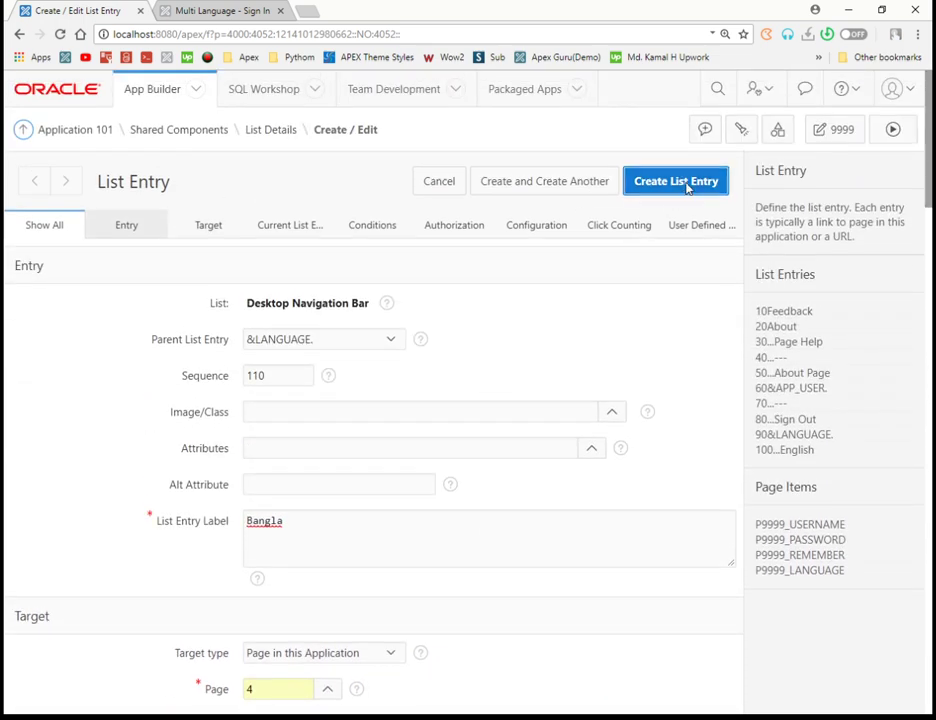
Step: Edit the English list entry so it sets P4_LANGUAGE_CODE to en, and apply the changes
scroll(334, 458, down, 3)
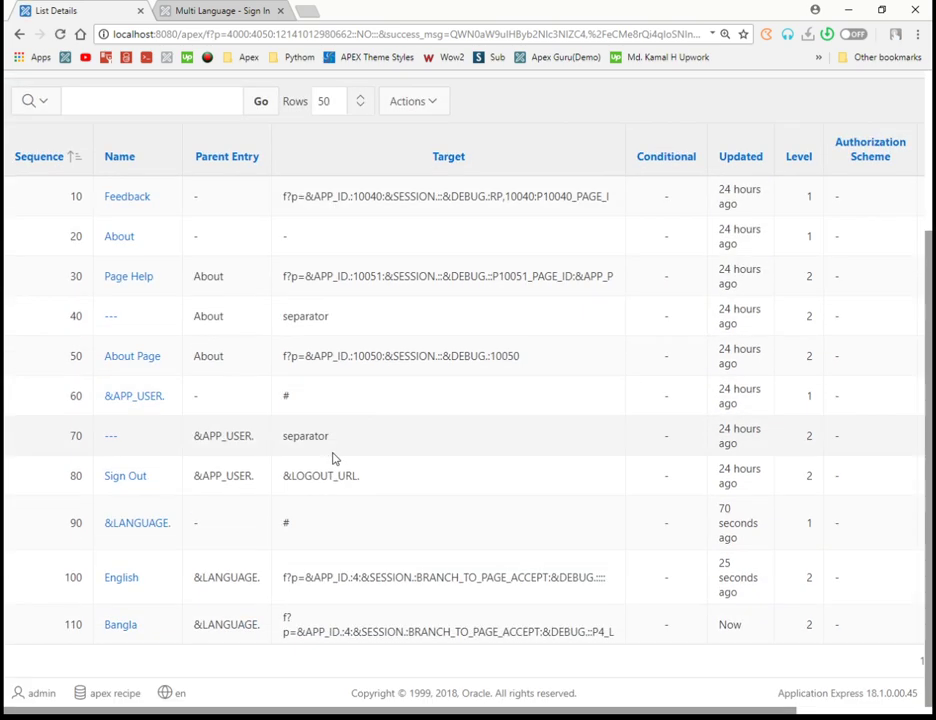
click(120, 579)
scroll(352, 510, down, 5)
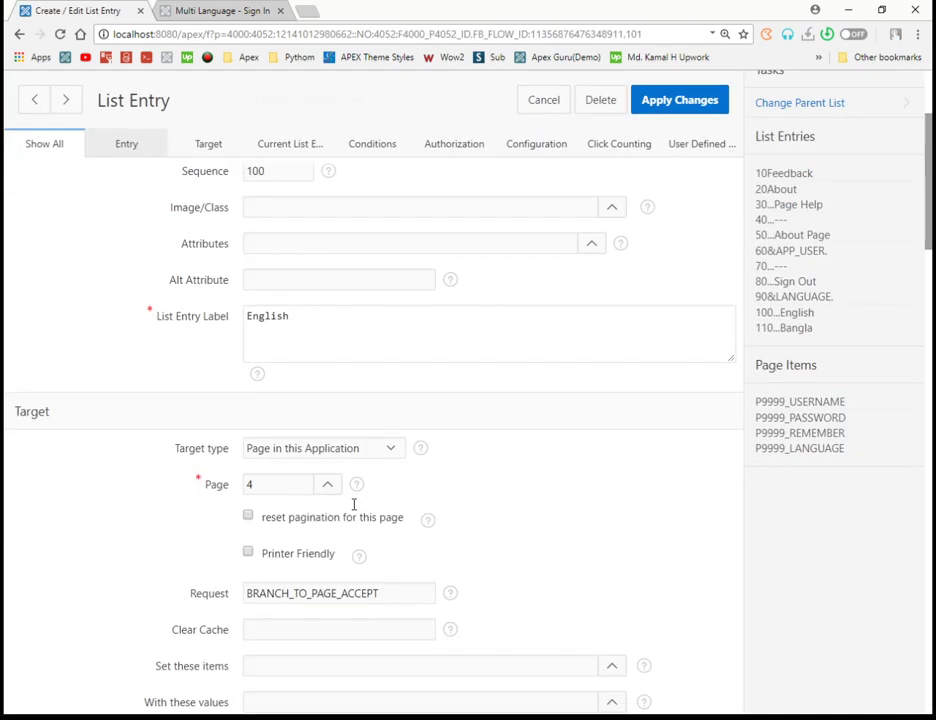
click(275, 360)
text(P4_LANGUAGE_CODE)
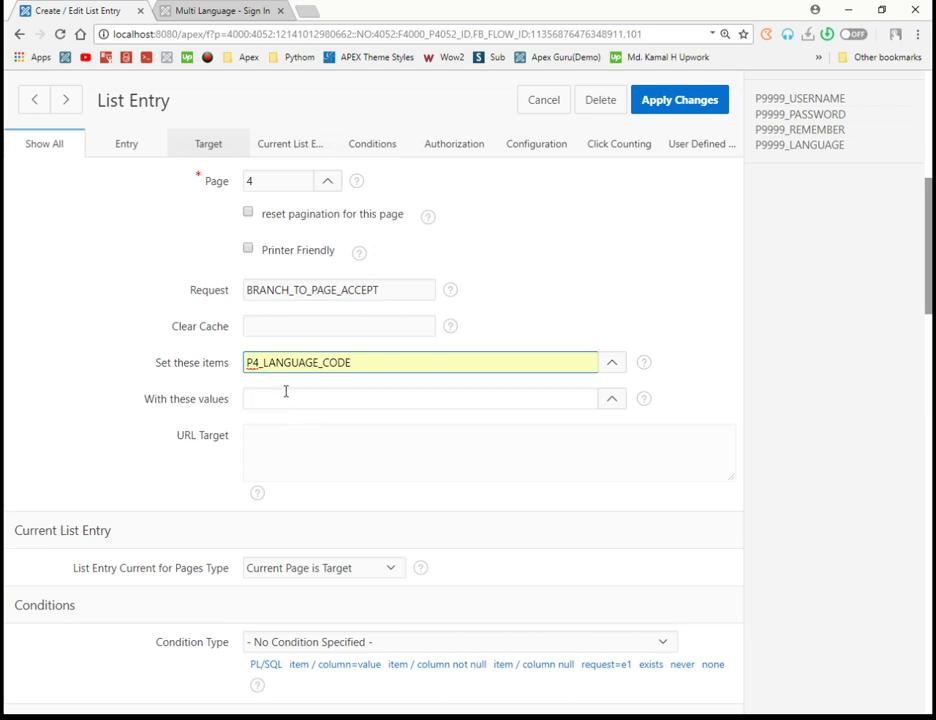
click(280, 400)
text(en)
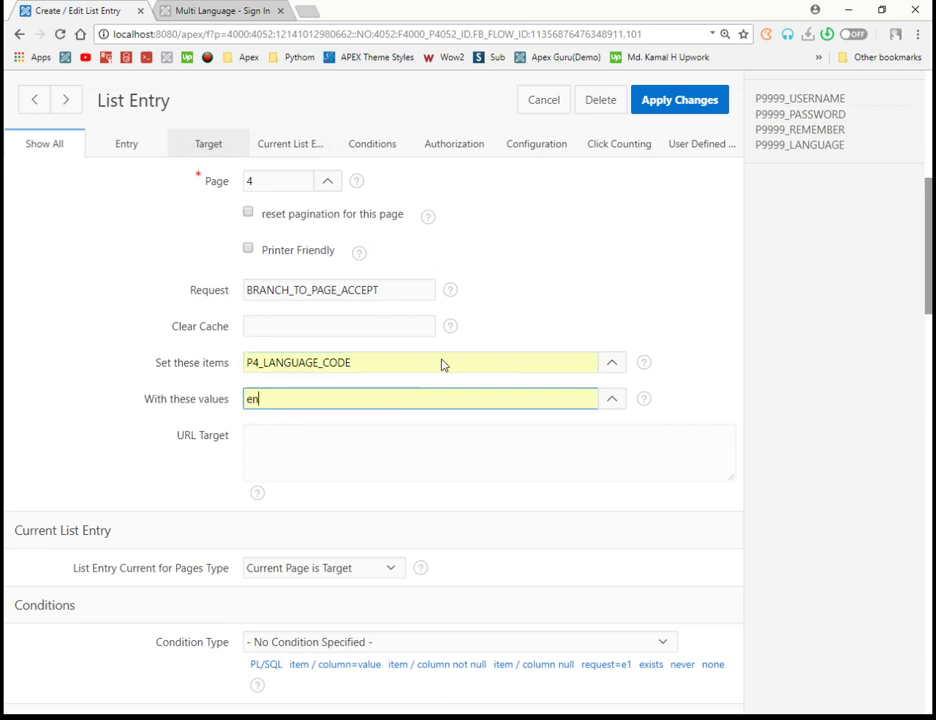
click(670, 108)
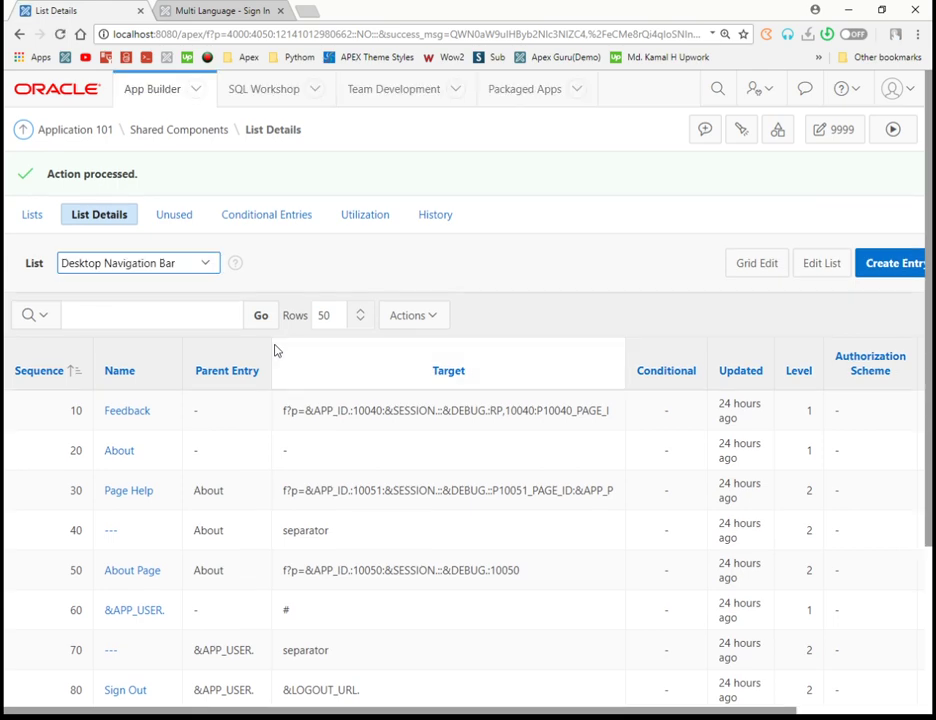
Step: Start another navigation bar entry labelled Hindi under the parent list entry &LANGUAGE
scroll(292, 343, down, 3)
scroll(882, 167, up, 5)
click(903, 194)
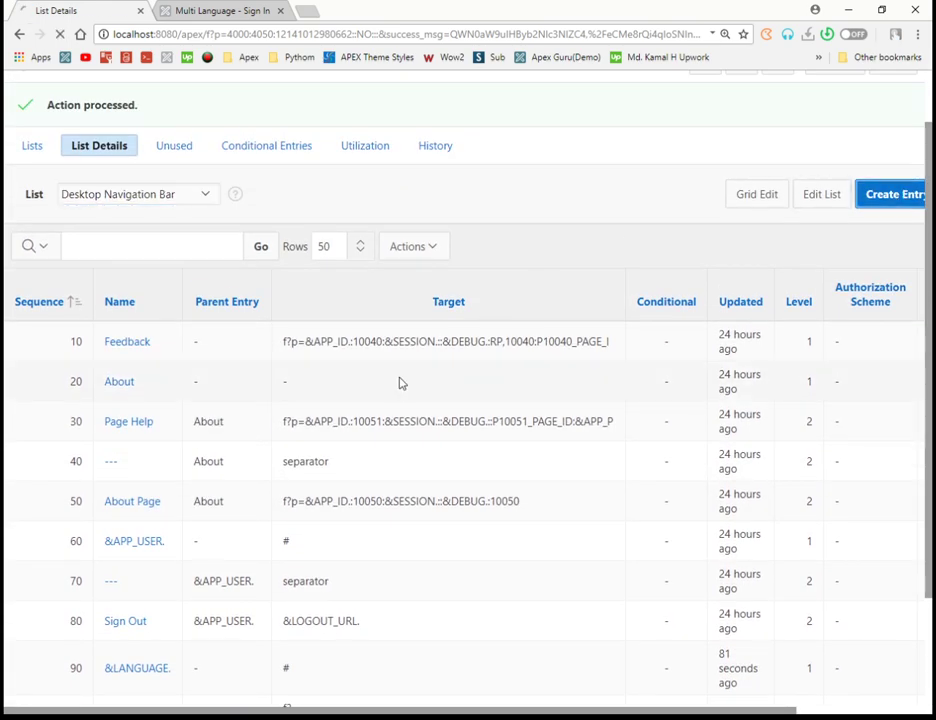
click(278, 341)
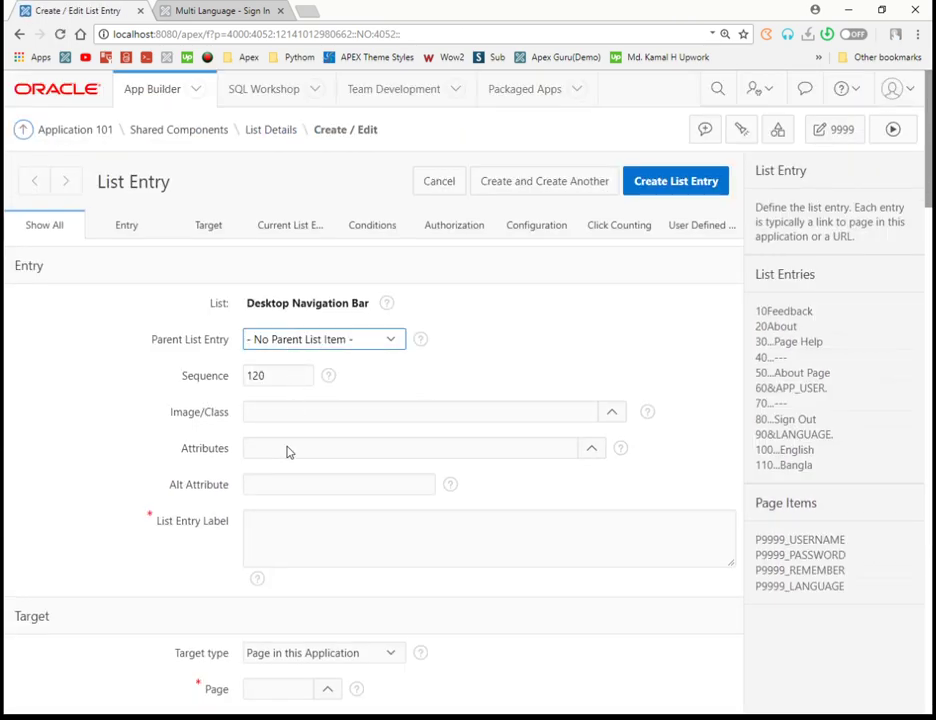
click(277, 437)
scroll(276, 437, down, 3)
click(298, 374)
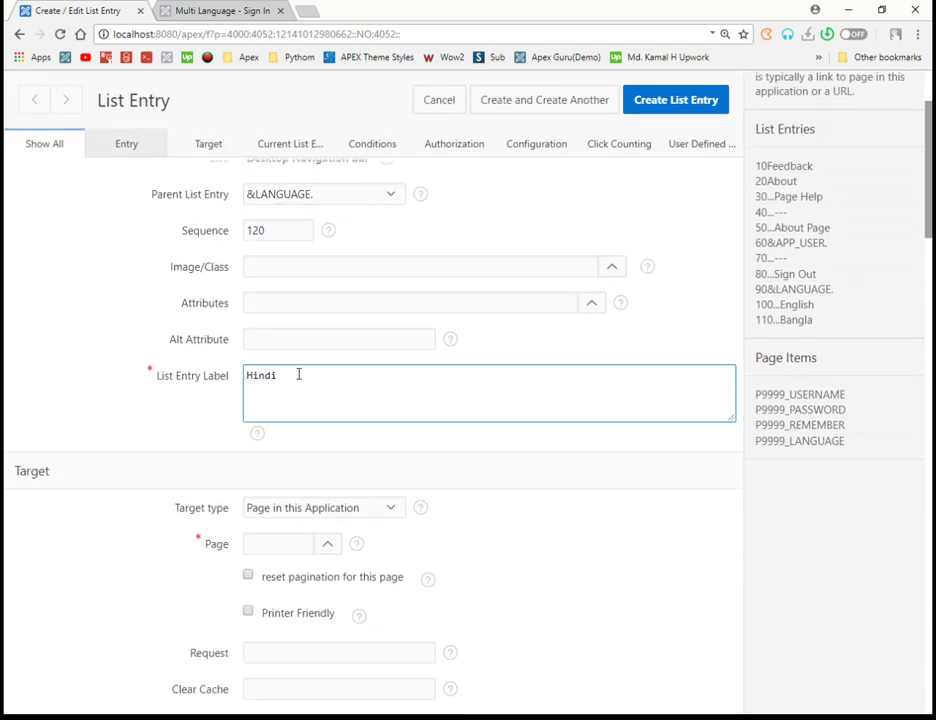
Step: Set the Hindi entry's target to page 4 and its request to BRANCH_TO_PAGE_ACCEPT
scroll(290, 380, down, 3)
click(288, 396)
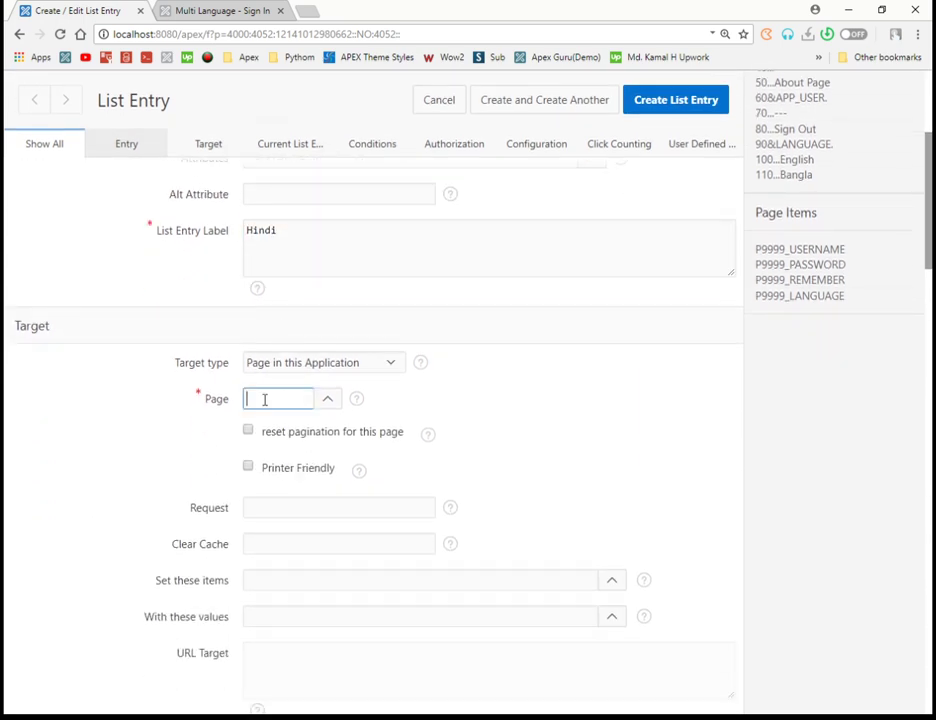
text(4)
scroll(284, 432, down, 2)
click(296, 435)
text(BRANCH_TO_PAGE_ACCEPT)
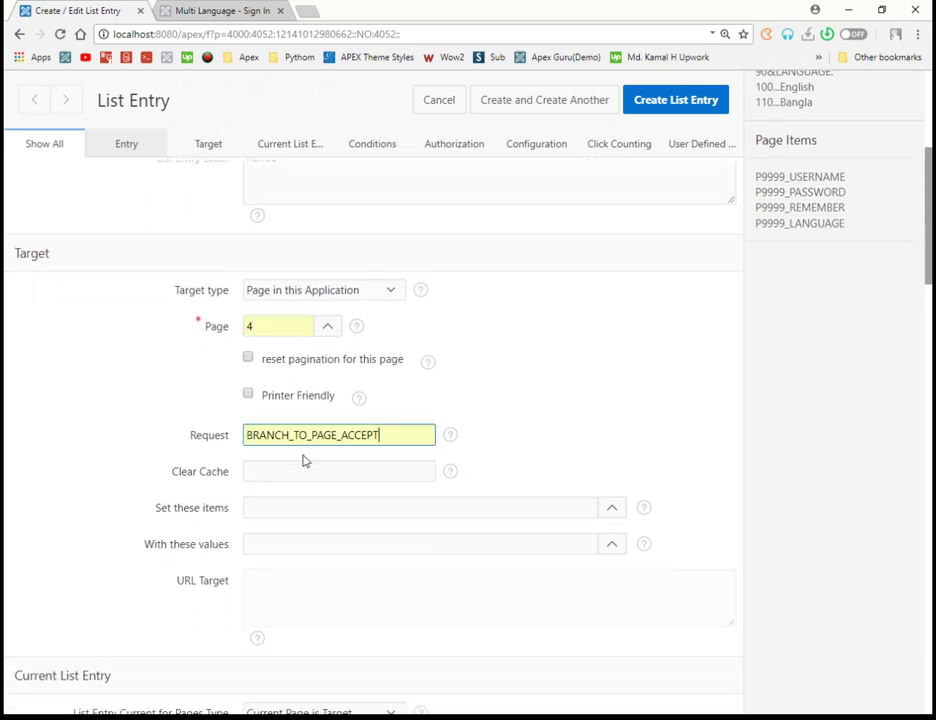
Step: Have the Hindi entry set the item P4_LANGUAGE_CODE to hi, and create the list entry
scroll(276, 441, down, 3)
click(265, 360)
text(P4_LANGUAGE_CODE)
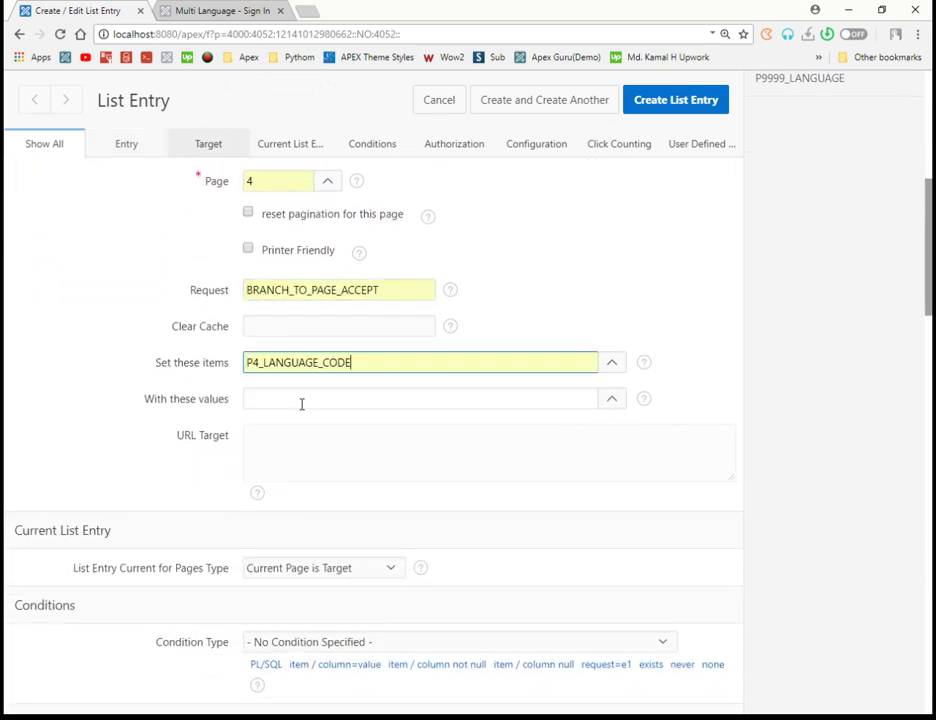
click(286, 399)
text(&)
text(FSP_LANGUAGE_PREFERENCE.)
key(ctrl+a)
text(hi)
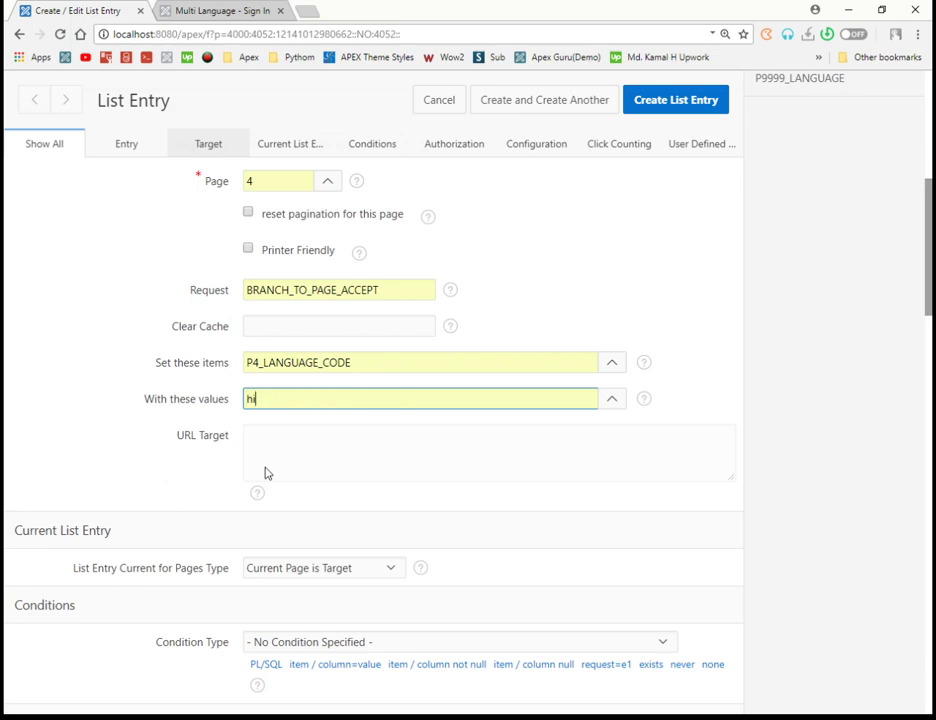
click(655, 108)
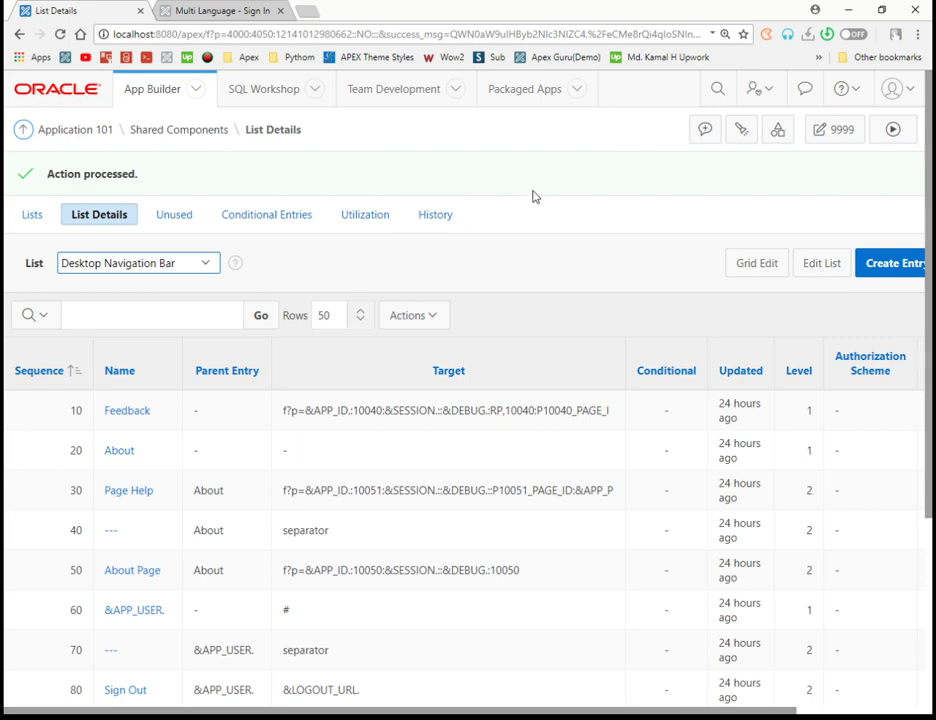
Step: Seed the translatable text for both the Bengali and Hindi translations of application 101, and publish both translated applications
click(779, 133)
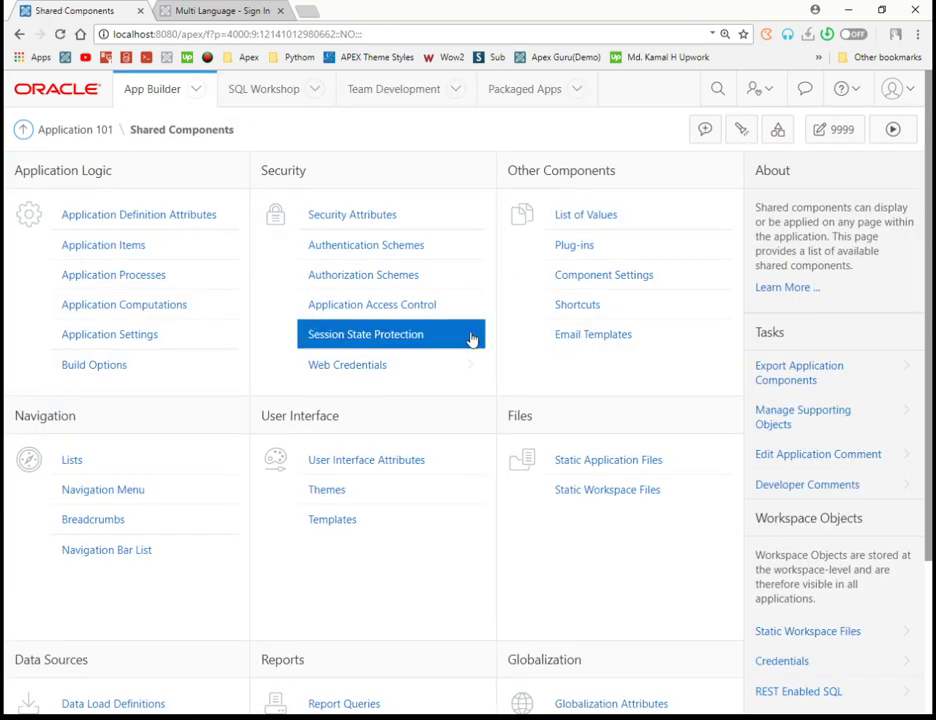
scroll(474, 355, down, 3)
click(627, 566)
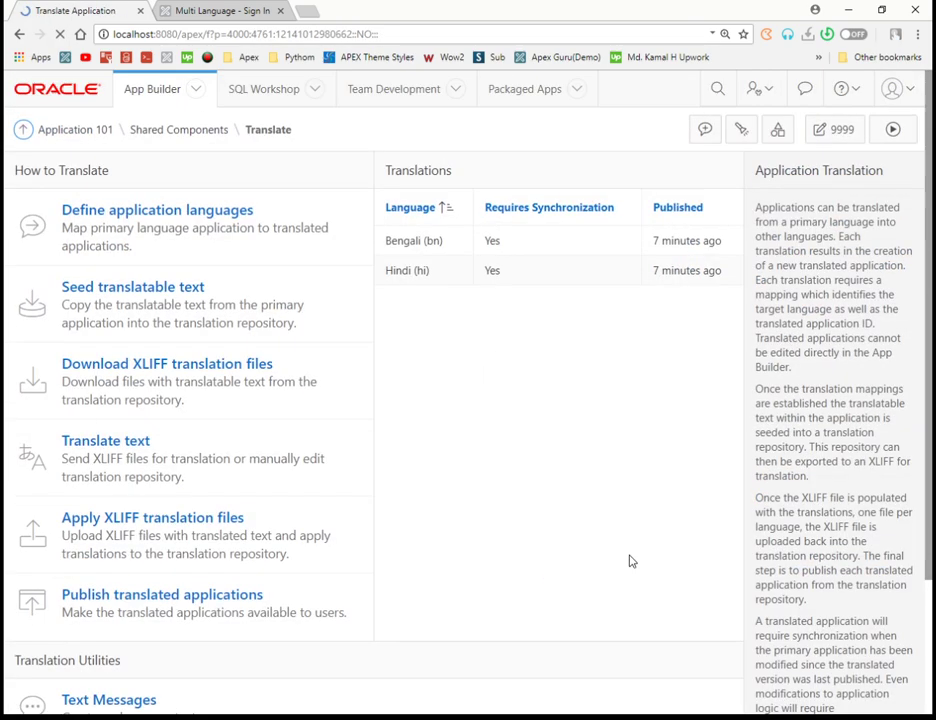
click(212, 327)
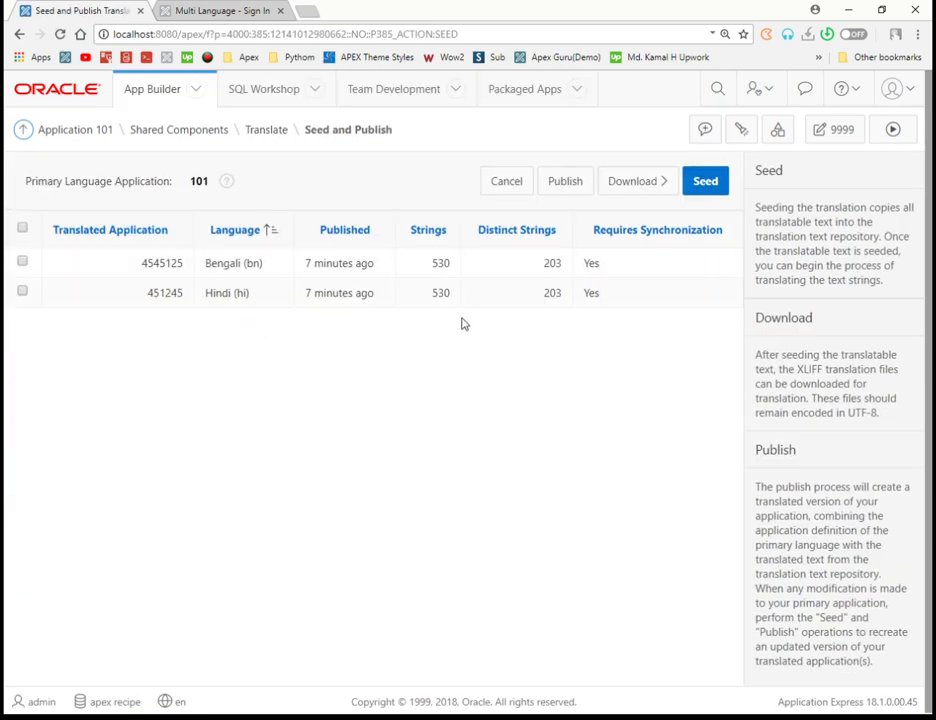
click(22, 229)
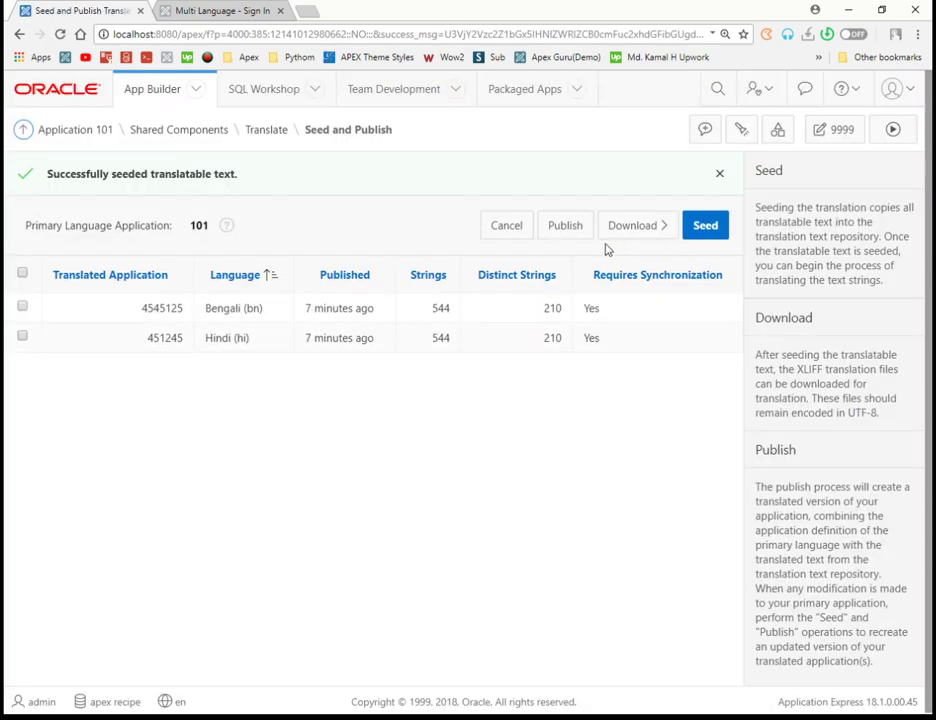
click(22, 274)
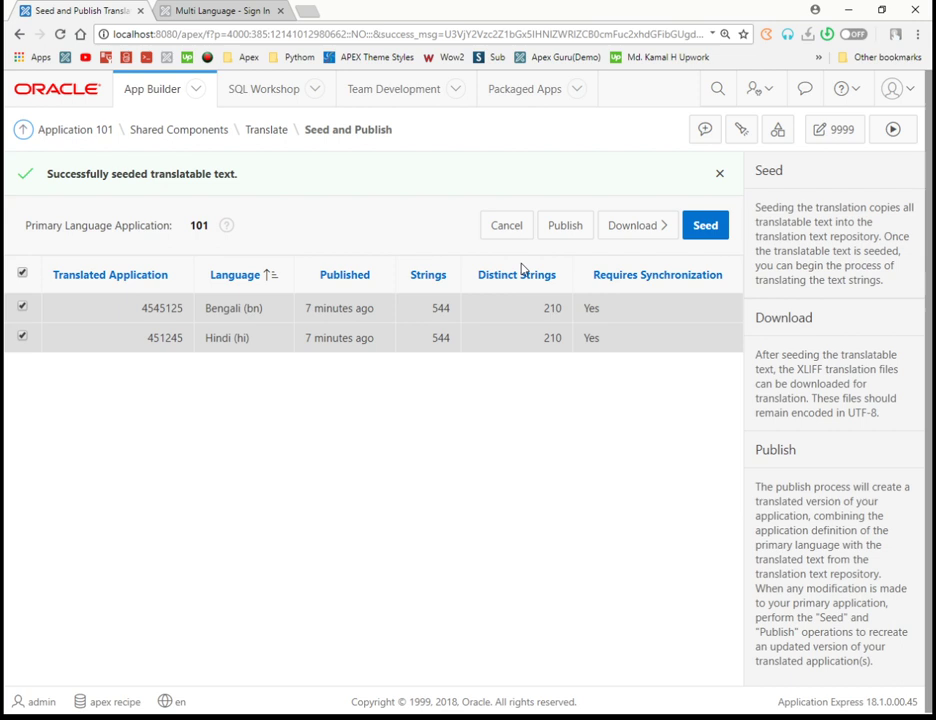
click(564, 225)
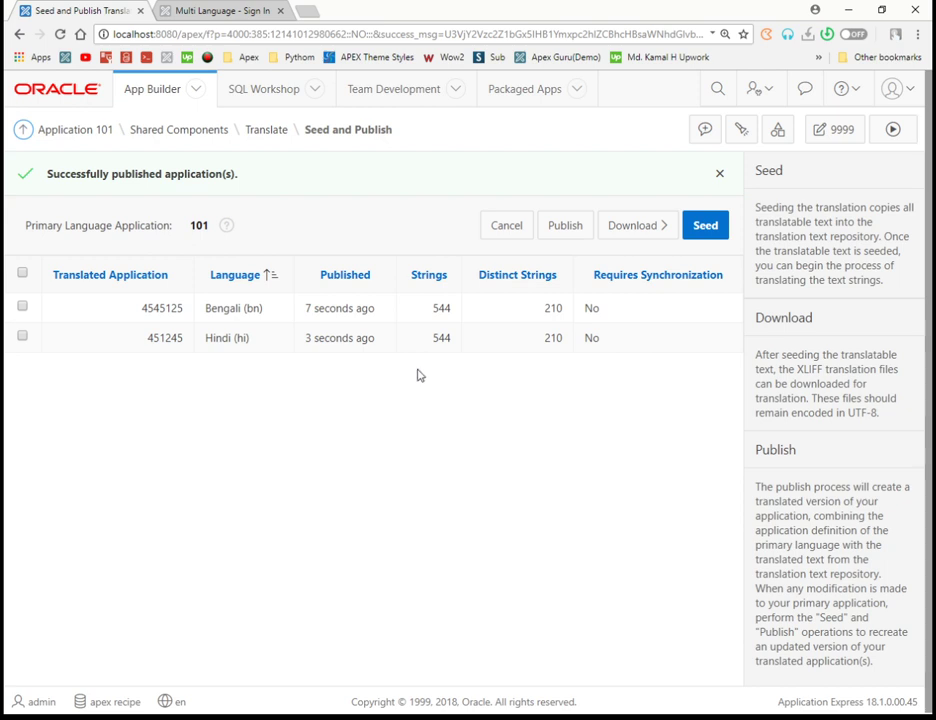
Step: Run the application and sign in with English as the language
click(892, 131)
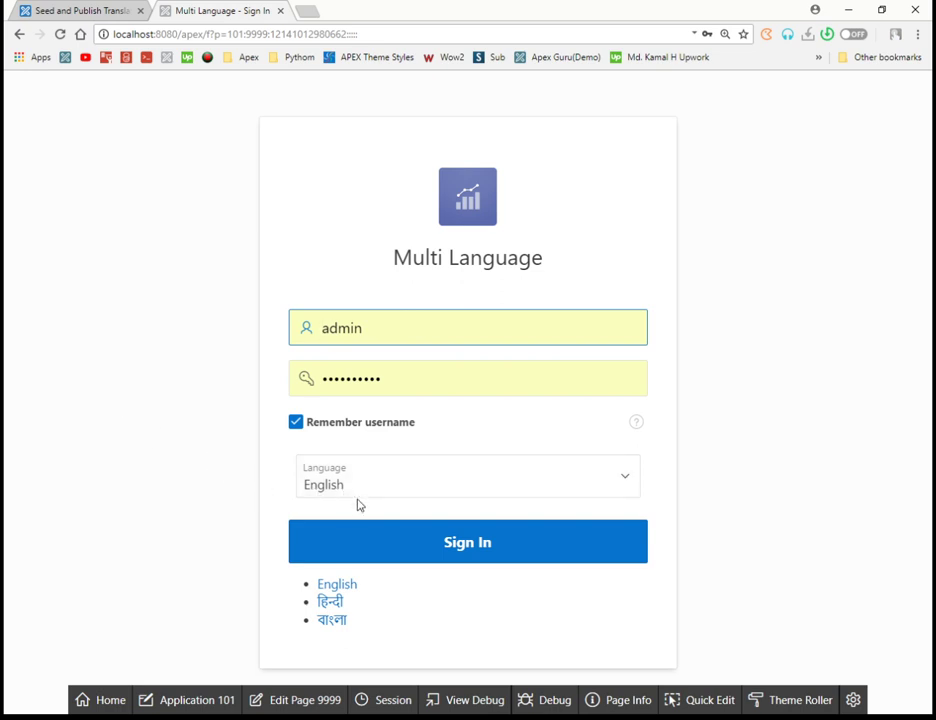
click(360, 540)
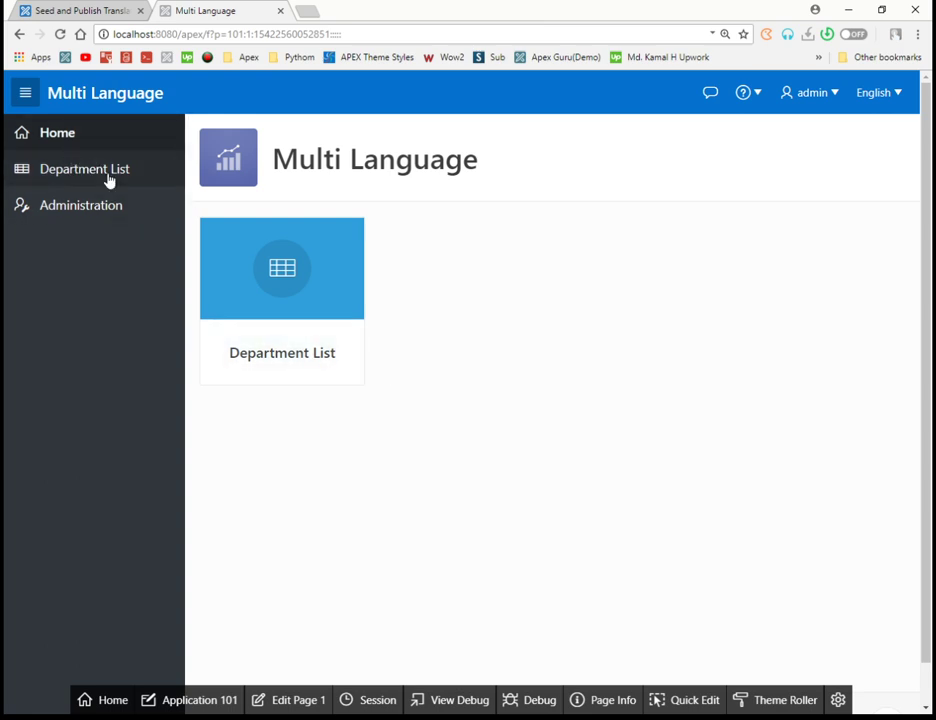
Step: Test the navigation bar language menu by switching the application to Bangla and from there to Hindi
click(897, 96)
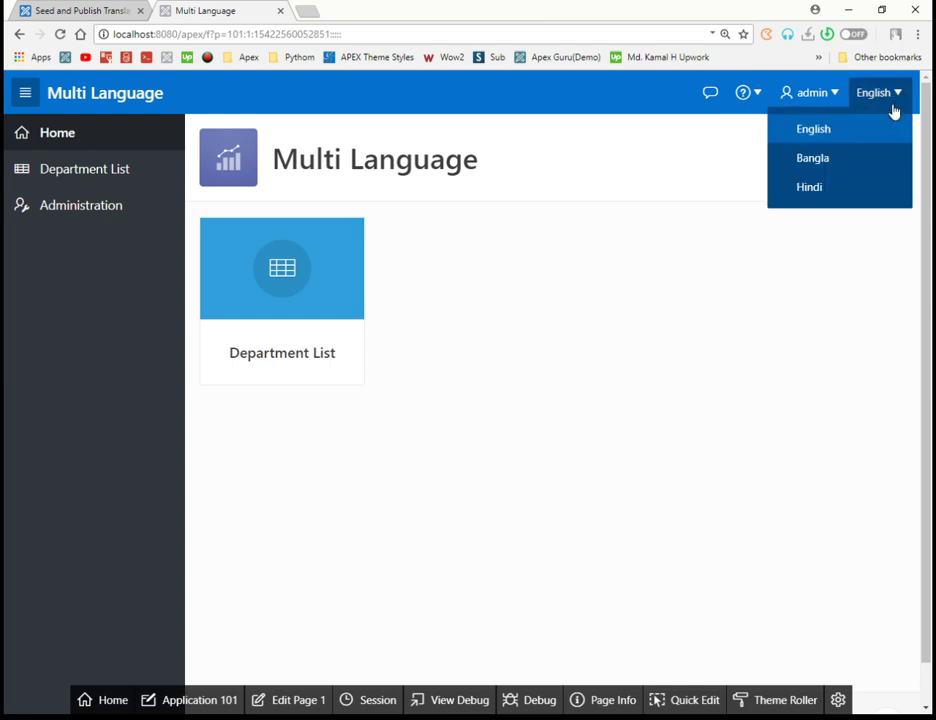
click(813, 160)
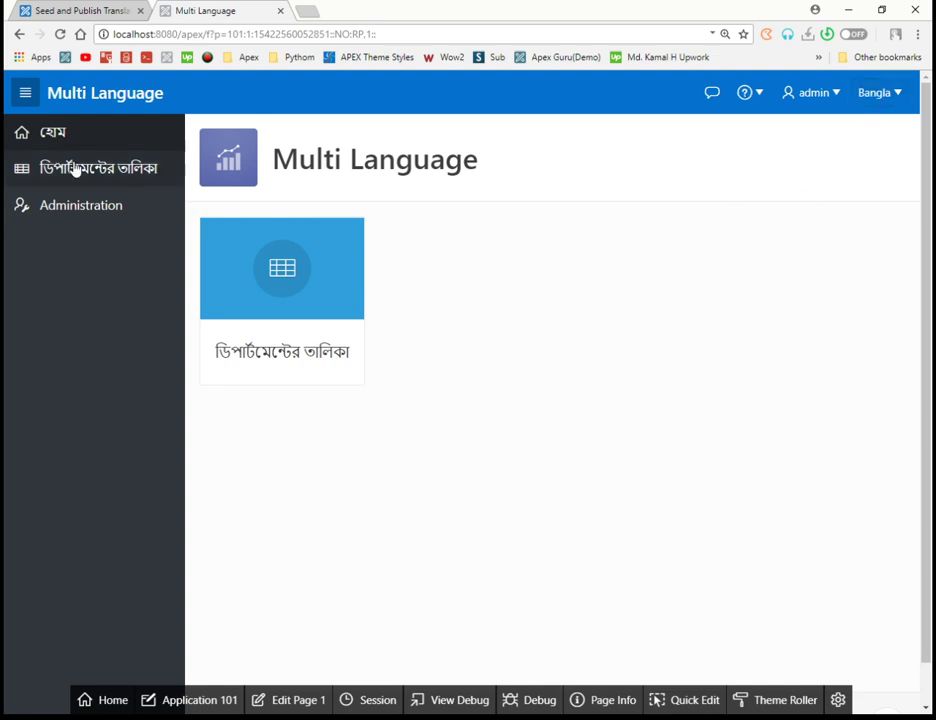
click(880, 97)
click(815, 192)
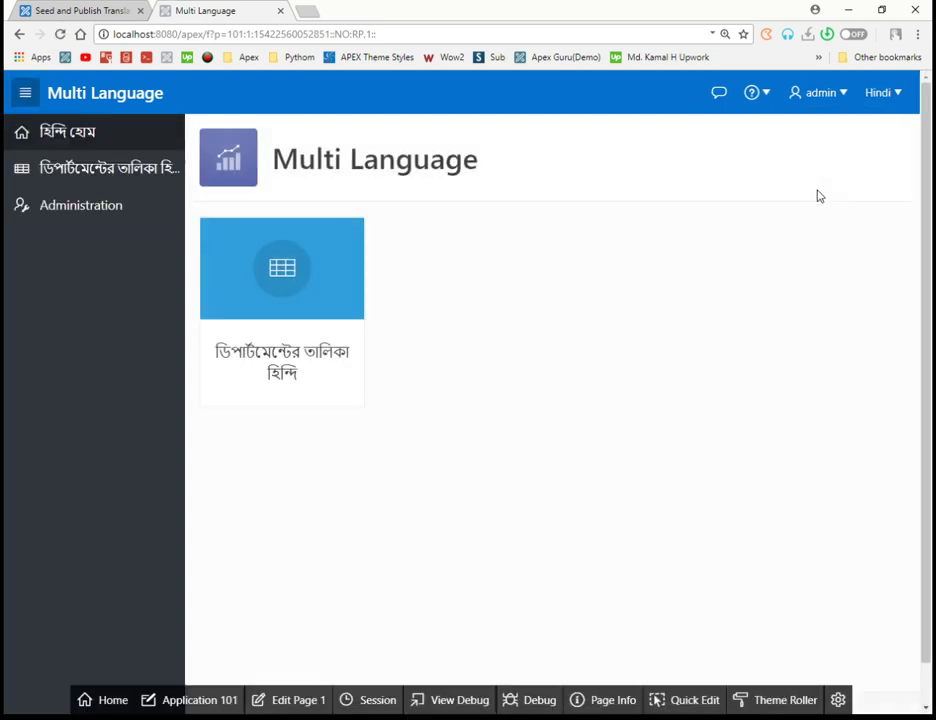